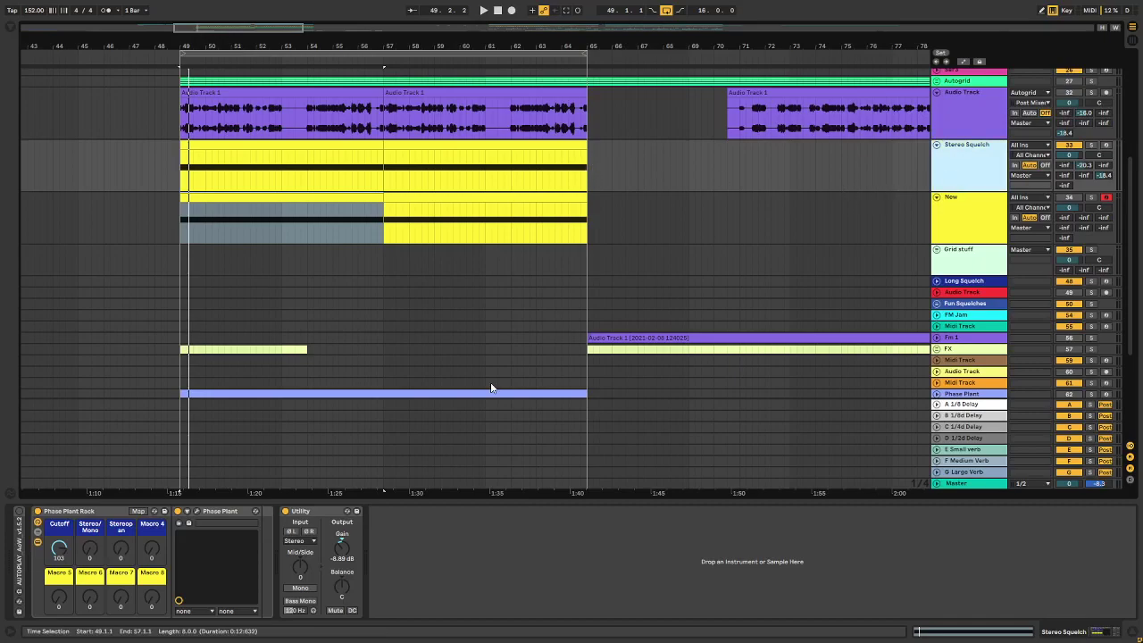
Step: Play the arrangement while sweeping the Cutoff, Stereo/Mono and Stereopan macros on the Stereo Squelch track, and stop playback
key("space")
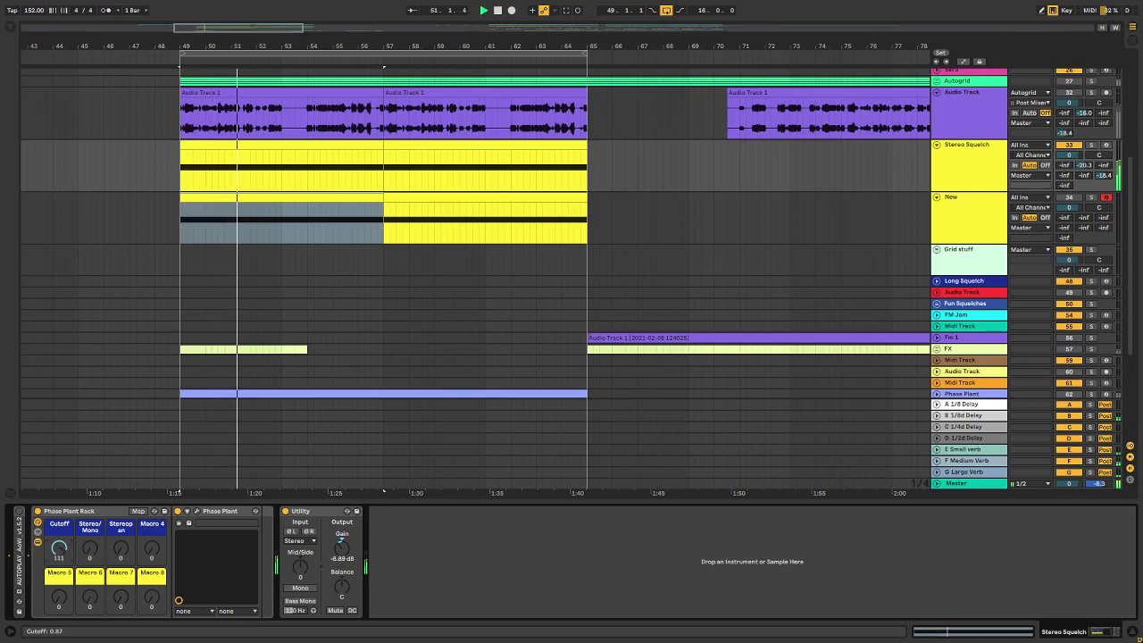
left_click_drag(90, 551, 90, 506)
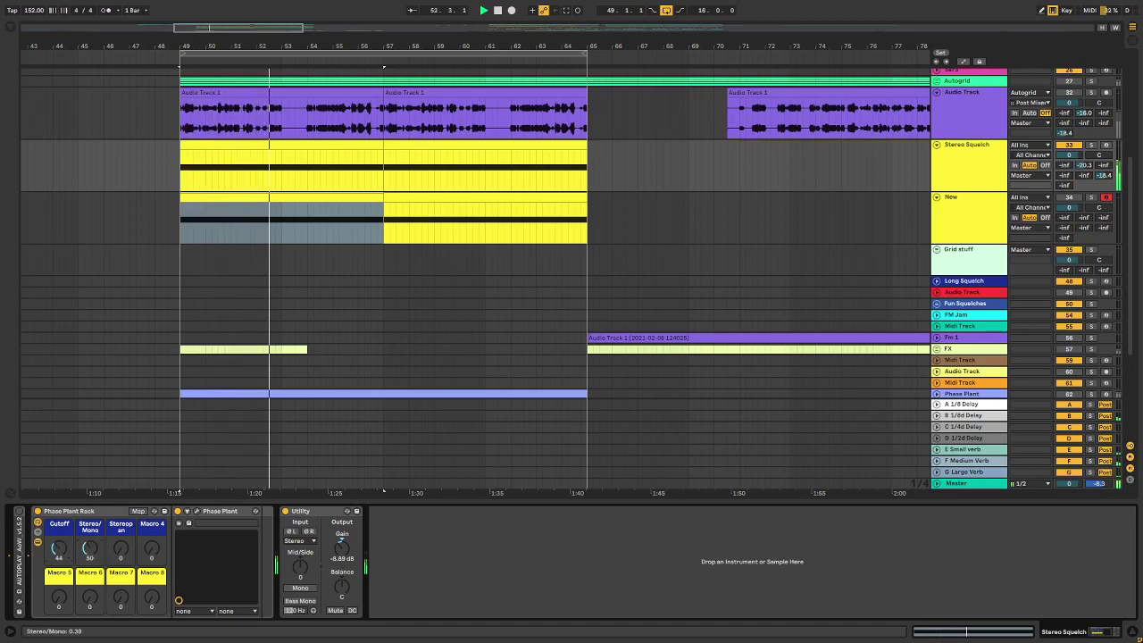
left_click_drag(121, 550, 121, 440)
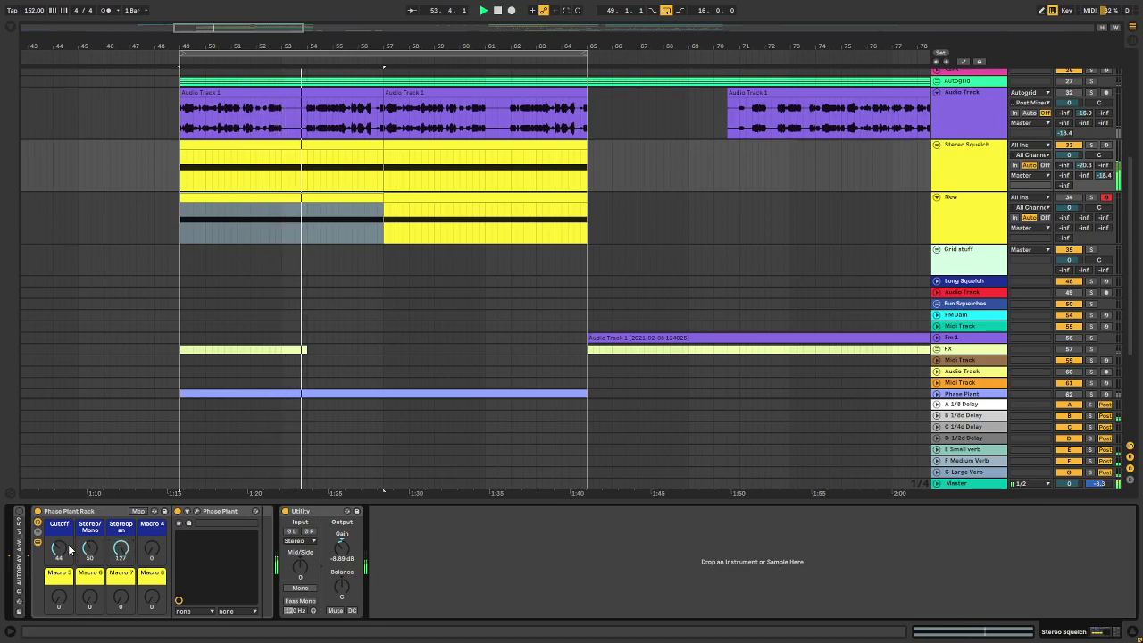
left_click_drag(63, 548, 63, 546)
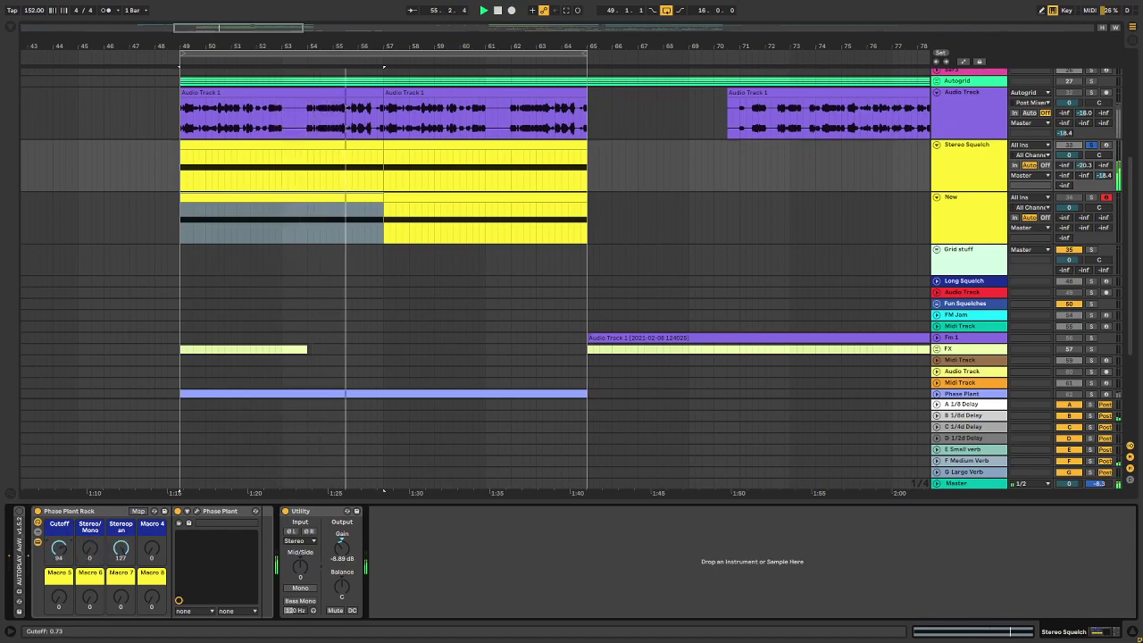
key("space")
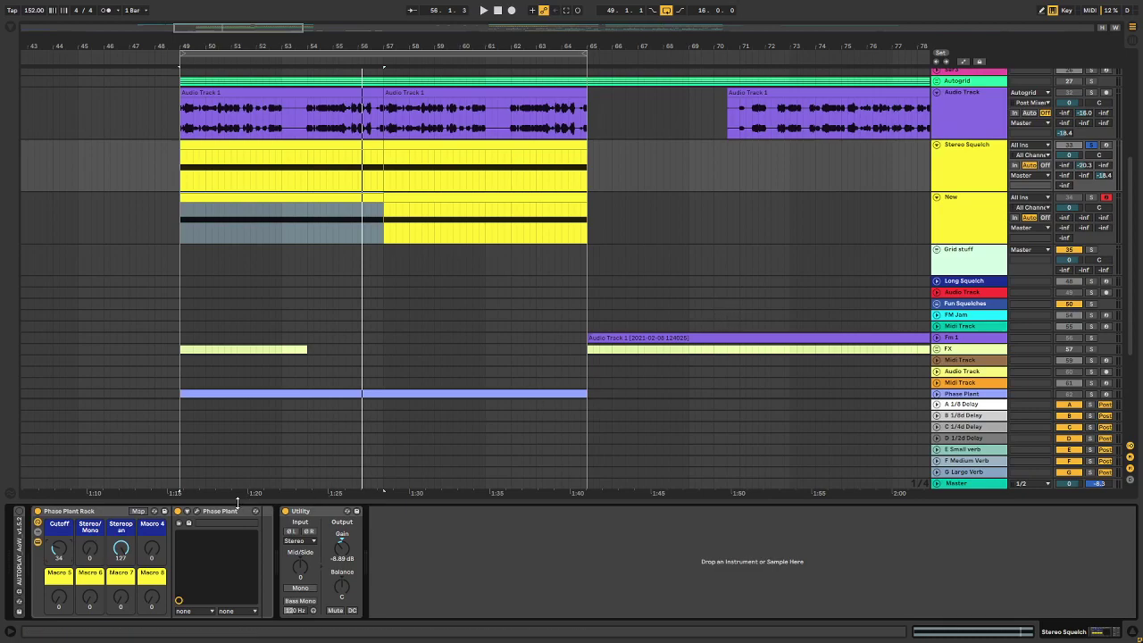
Step: Examine the Left and Right generator groups and effect lanes in the Stereo Squelch track's Phase Plant, and close its window
left_click(196, 514)
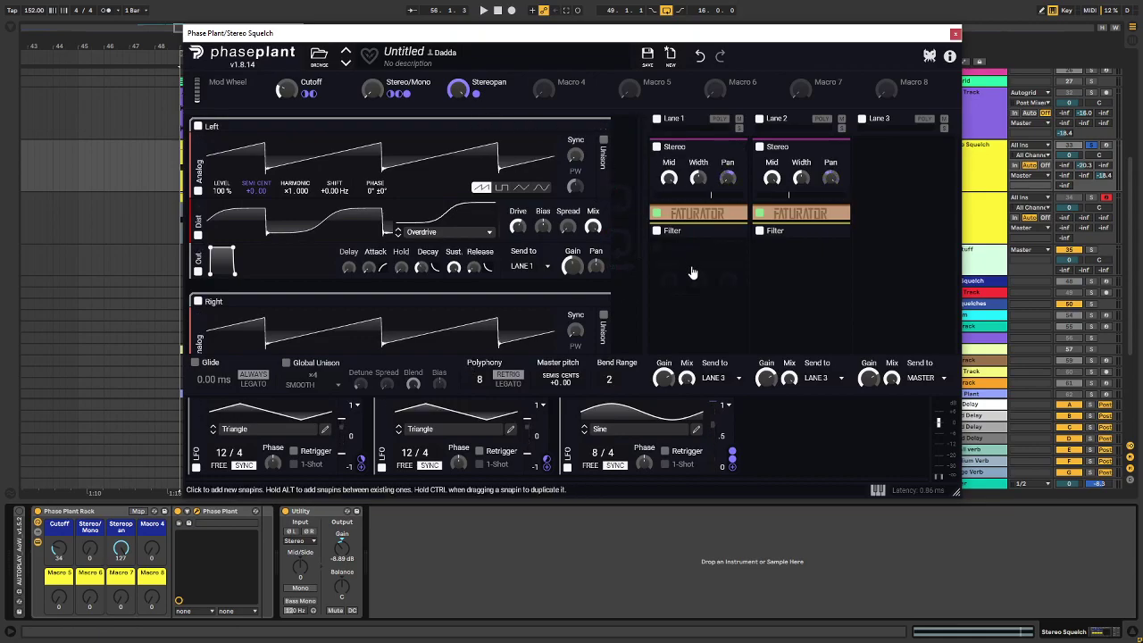
scroll(375, 240, "down", 2)
scroll(375, 240, "up", 2)
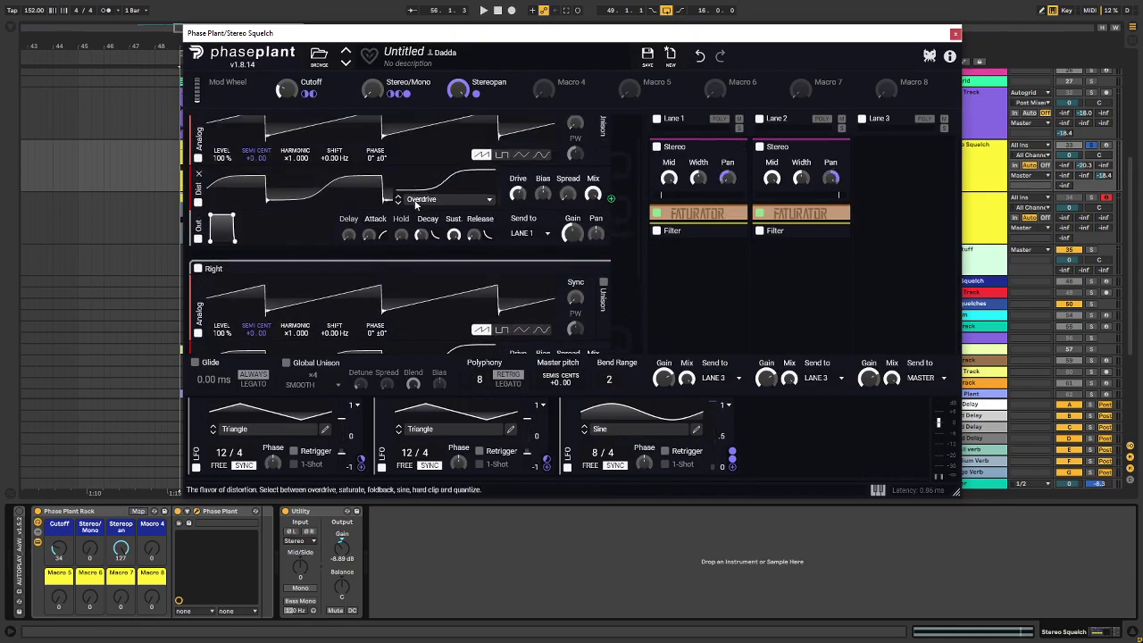
scroll(303, 133, "up", 1)
scroll(387, 303, "down", 1)
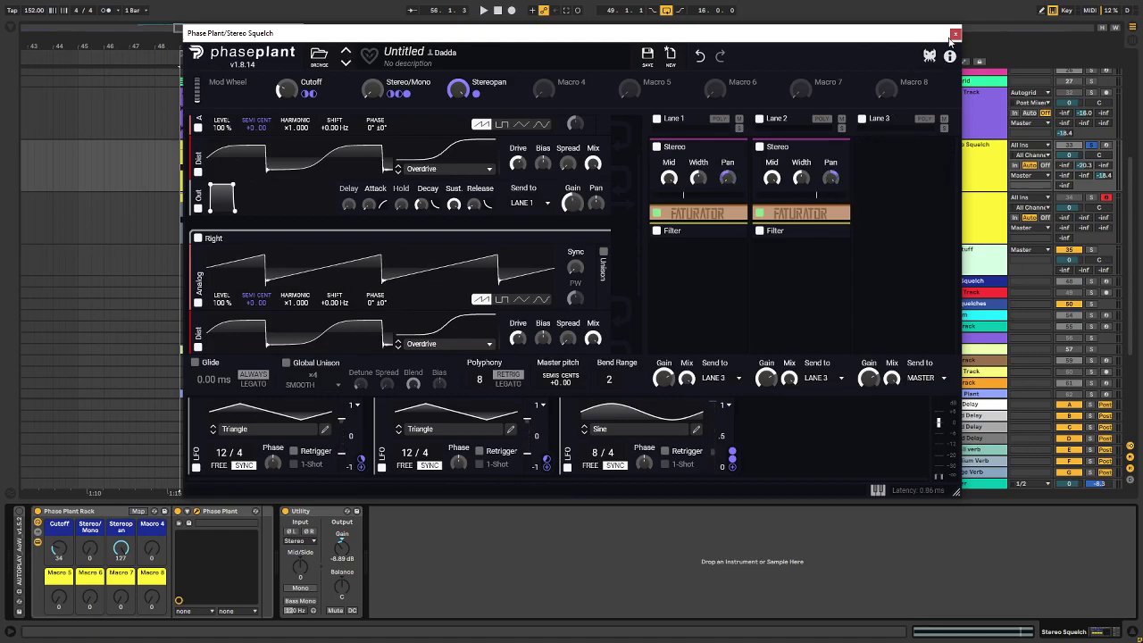
left_click(955, 34)
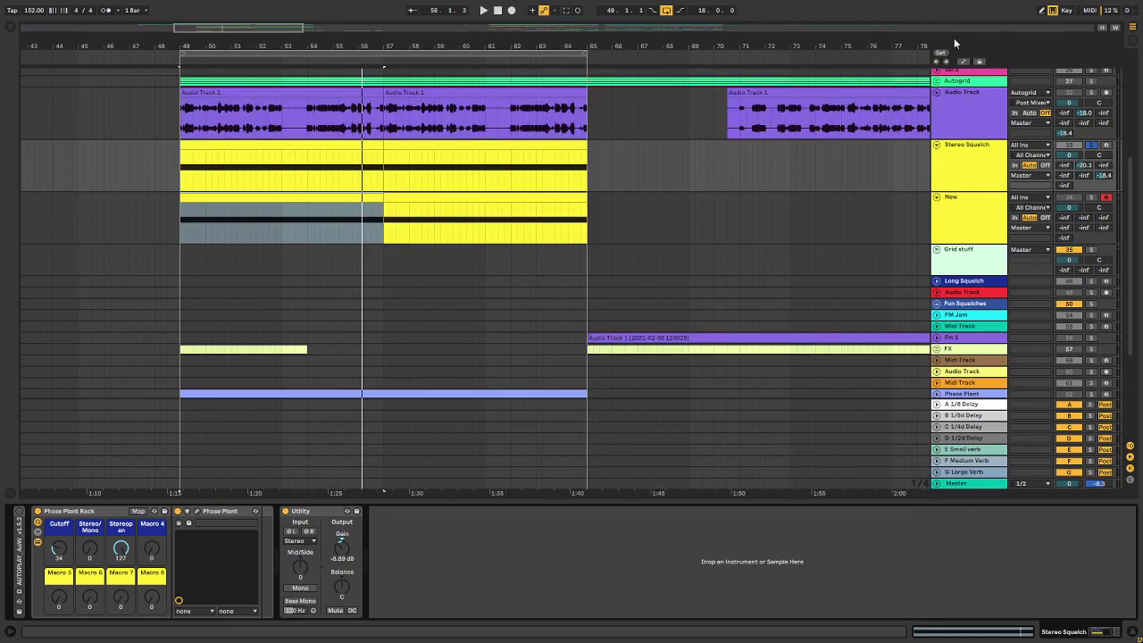
Step: Open the empty Phase Plant on the New track and add an Analog generator
left_click(961, 223)
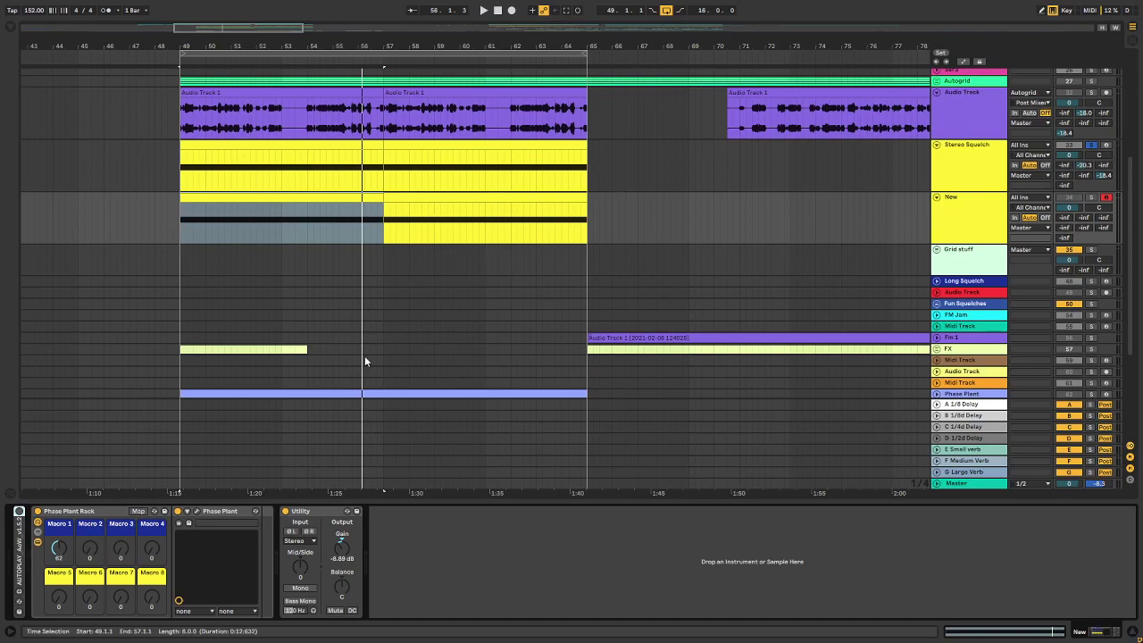
left_click(197, 511)
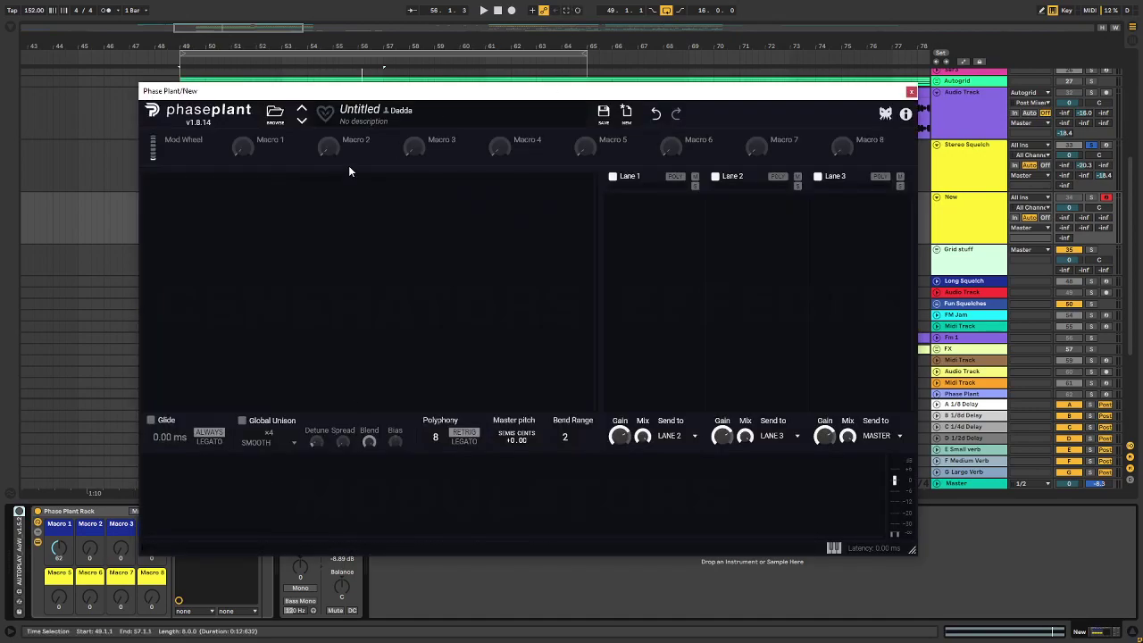
left_click(324, 197)
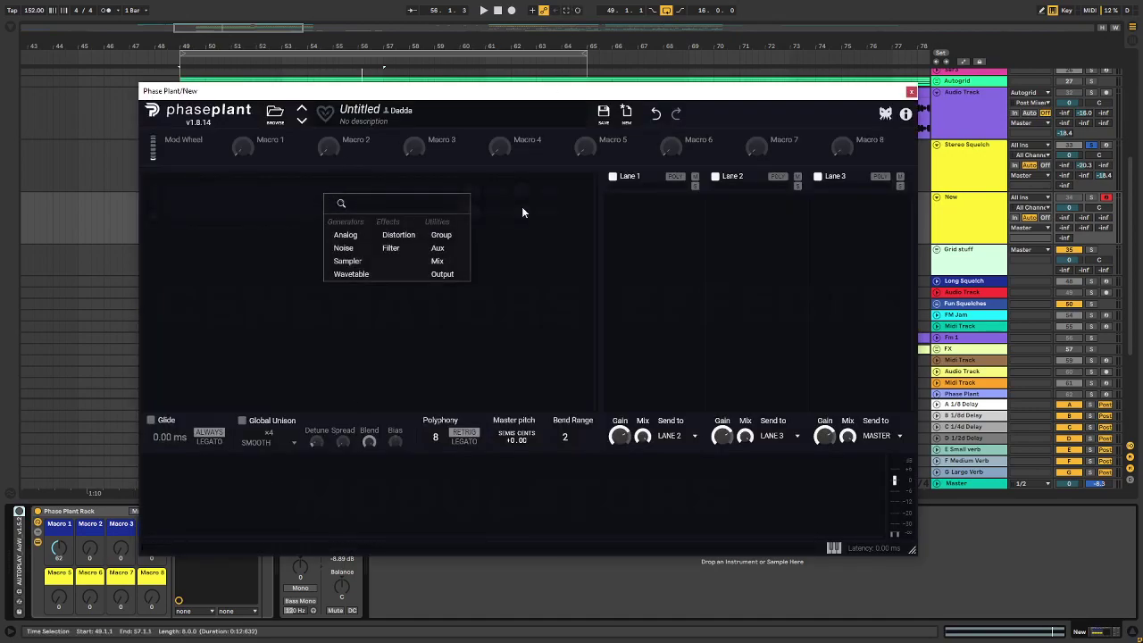
left_click(339, 236)
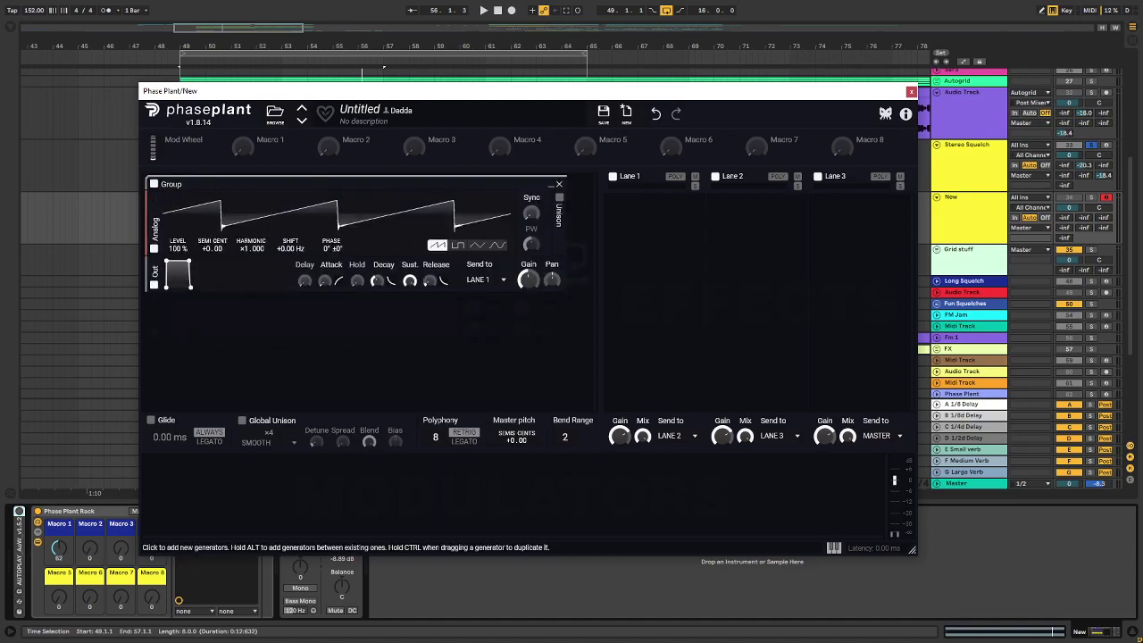
Step: Add a Distortion effect in Overdrive mode to the Analog group, placed between the oscillator and the output
left_click(376, 303)
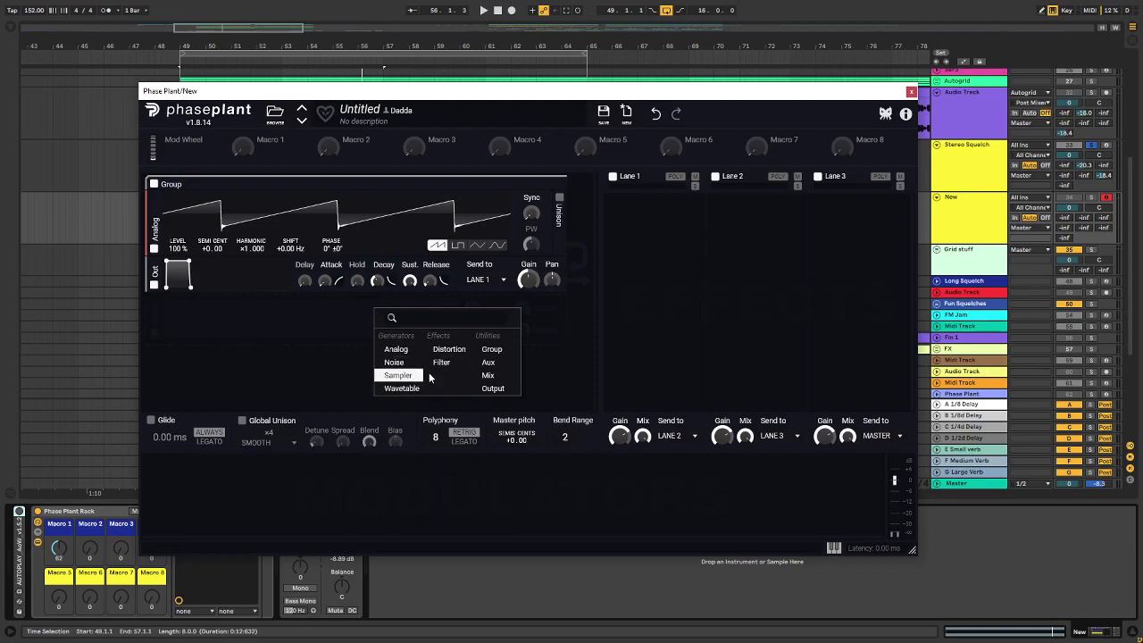
left_click(449, 349)
left_click_drag(157, 309, 159, 280)
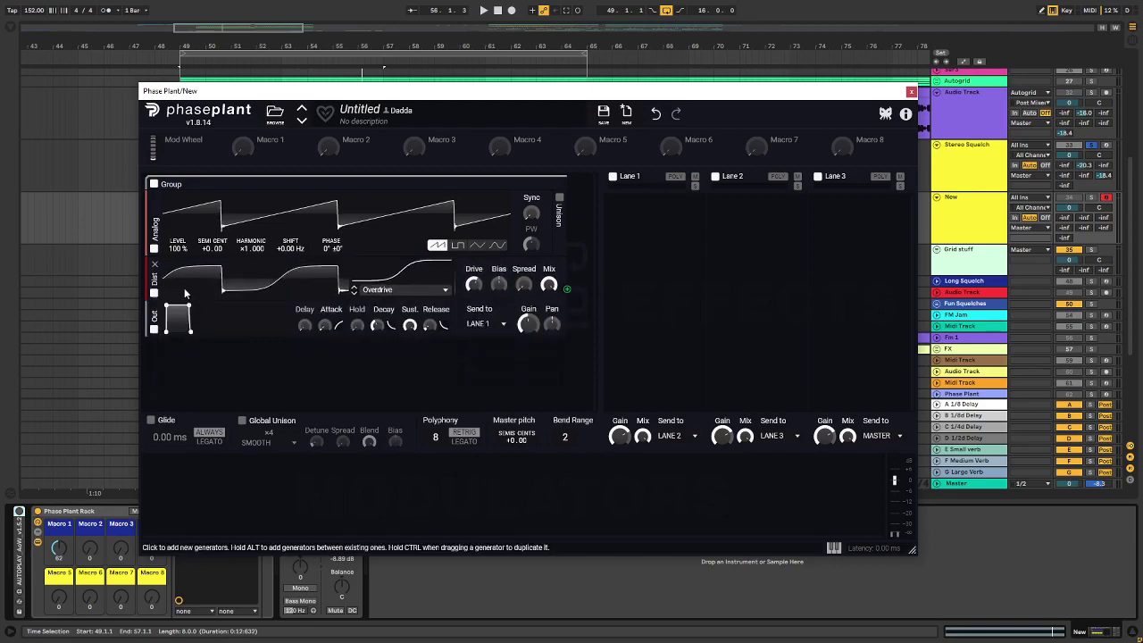
left_click(425, 291)
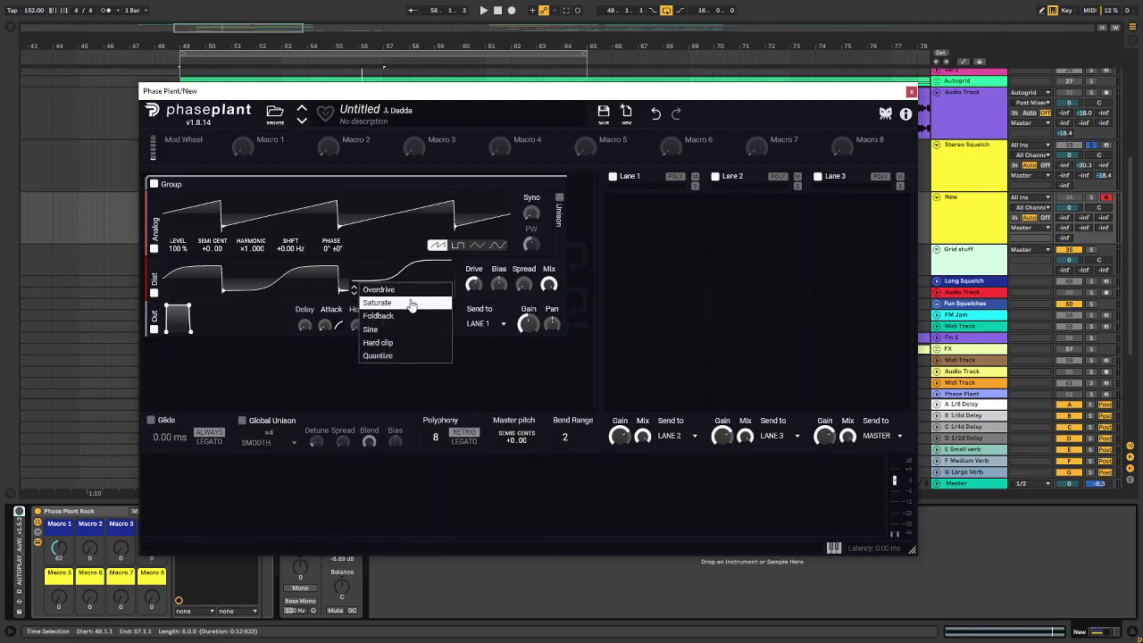
left_click(420, 291)
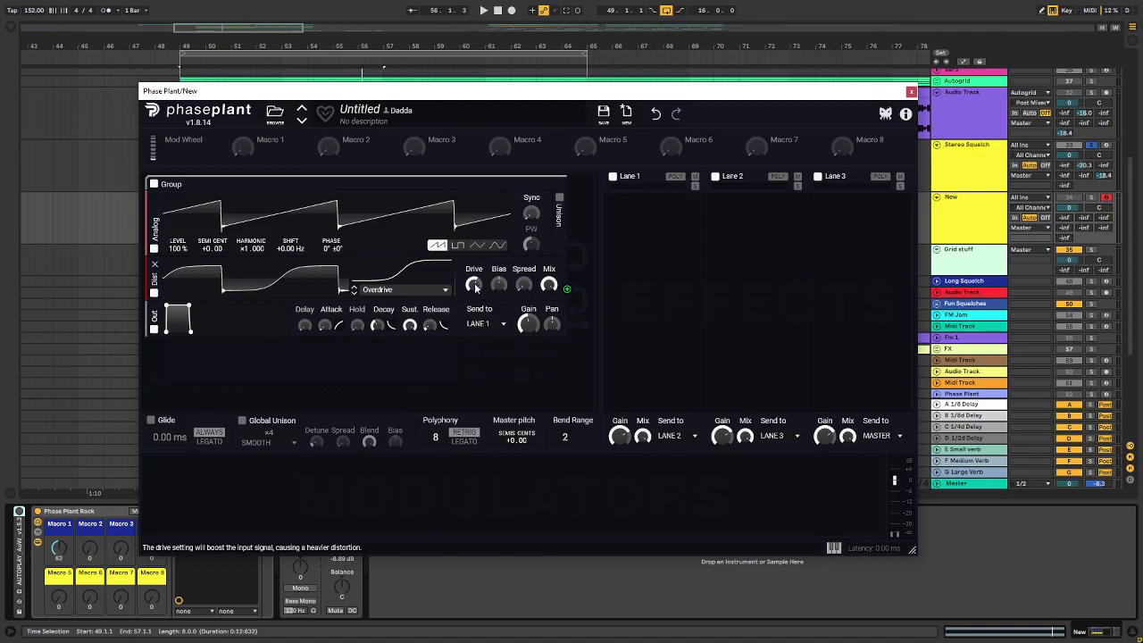
mouse_move(474, 285)
left_mouse_down()
mouse_move(474, 297)
mouse_move(474, 273)
left_mouse_up()
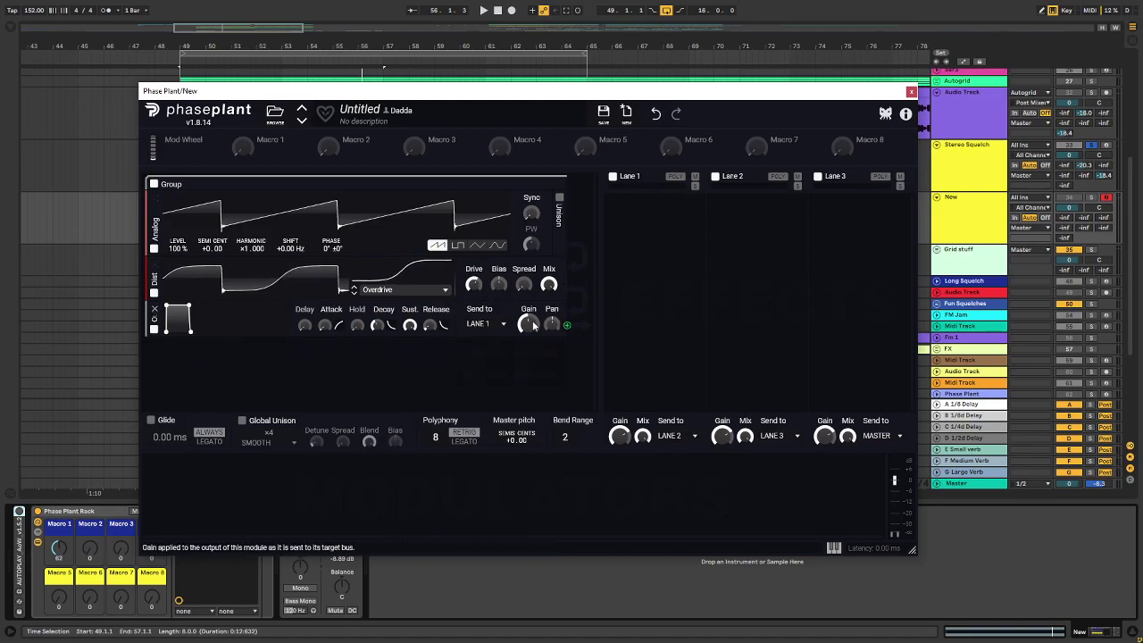
Step: Rename the generator group Left and duplicate it below as a second group named Right
left_click(206, 375)
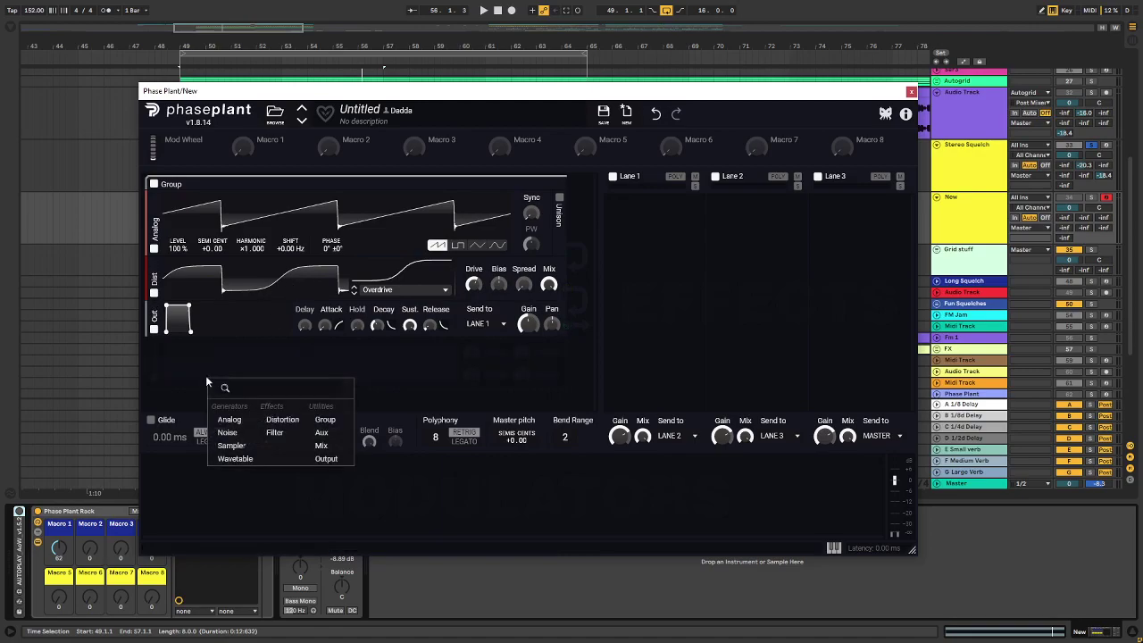
left_click(194, 376)
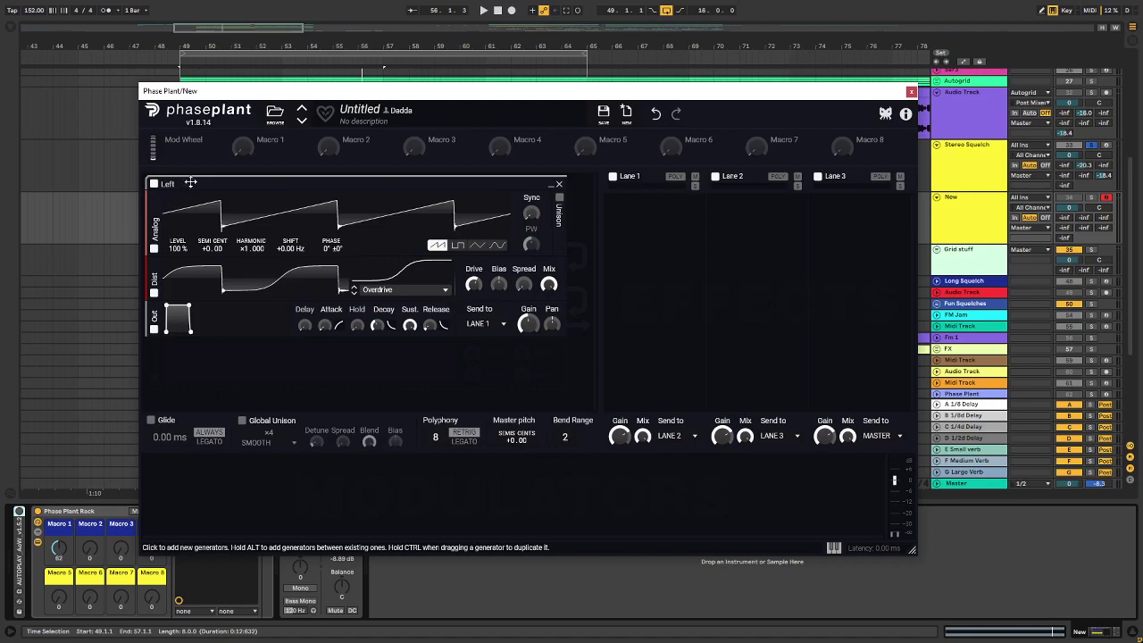
left_click_drag(204, 179, 206, 184)
scroll(198, 301, "down", 2)
scroll(198, 303, "up", 2)
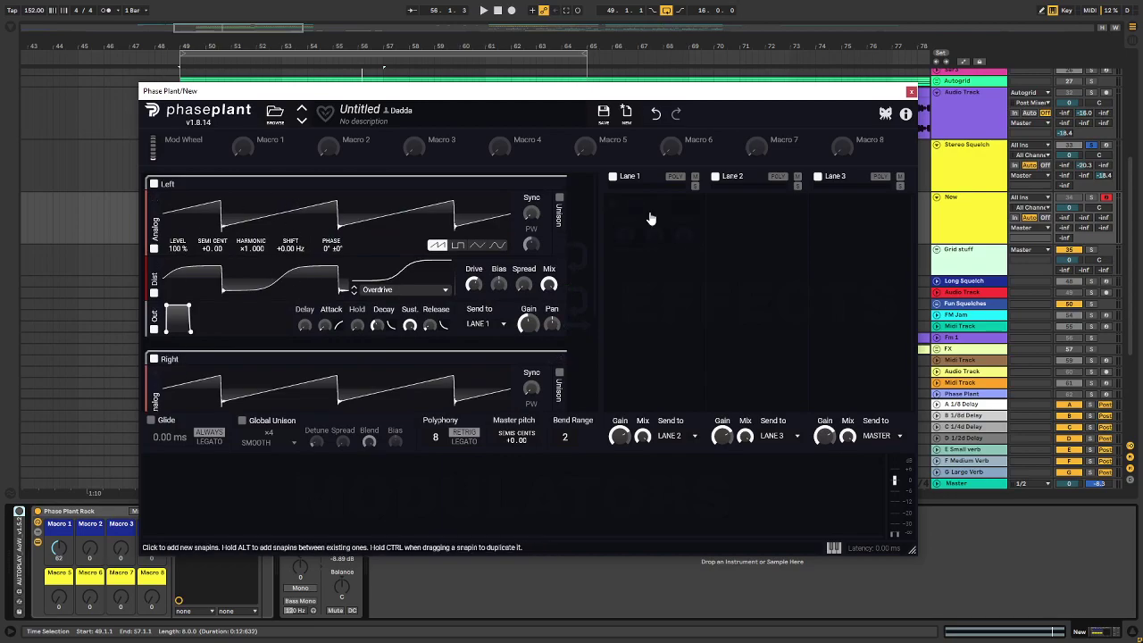
Step: Send the Right group's output to Lane 2 and route Lane 1's output to Lane 3
scroll(553, 294, "down", 3)
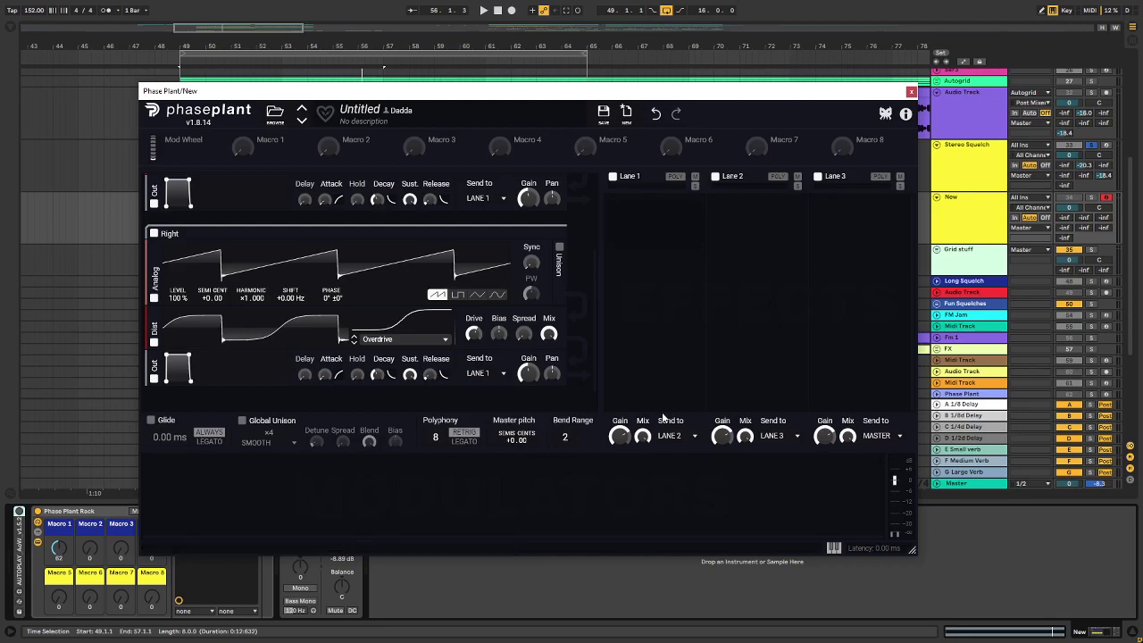
scroll(527, 330, "up", 3)
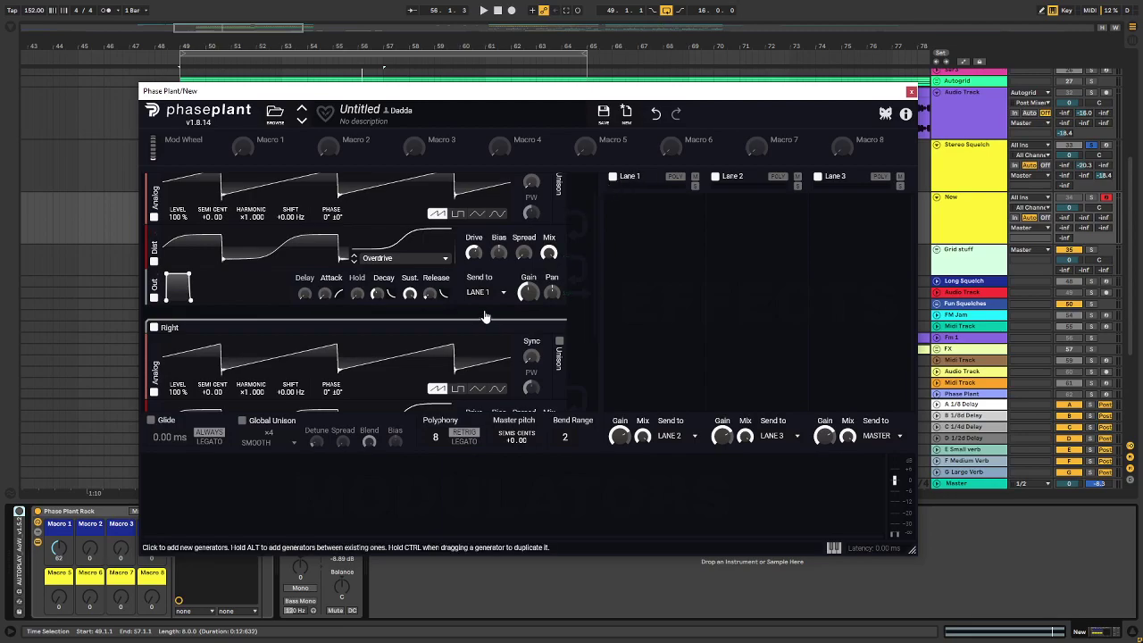
scroll(485, 330, "down", 2)
left_click(482, 374)
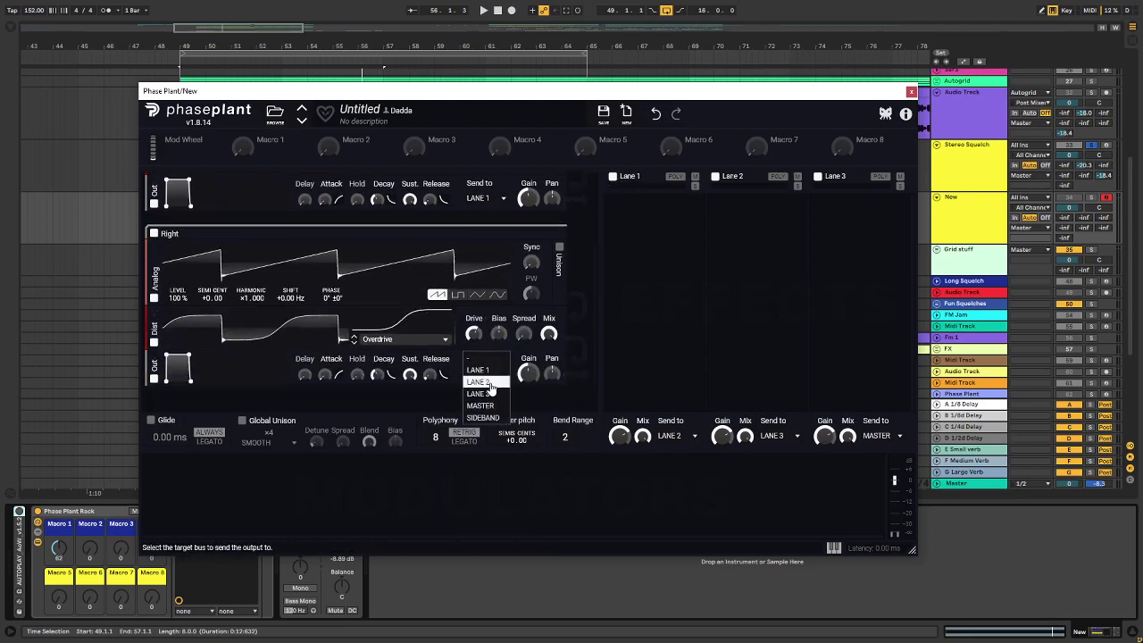
left_click(480, 381)
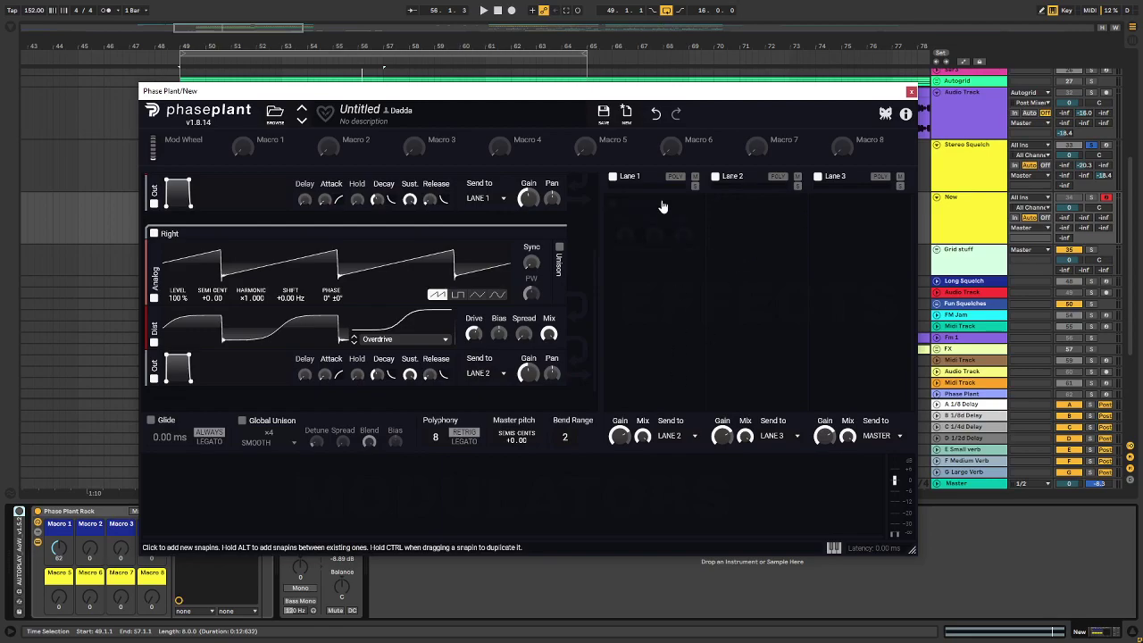
left_click(679, 438)
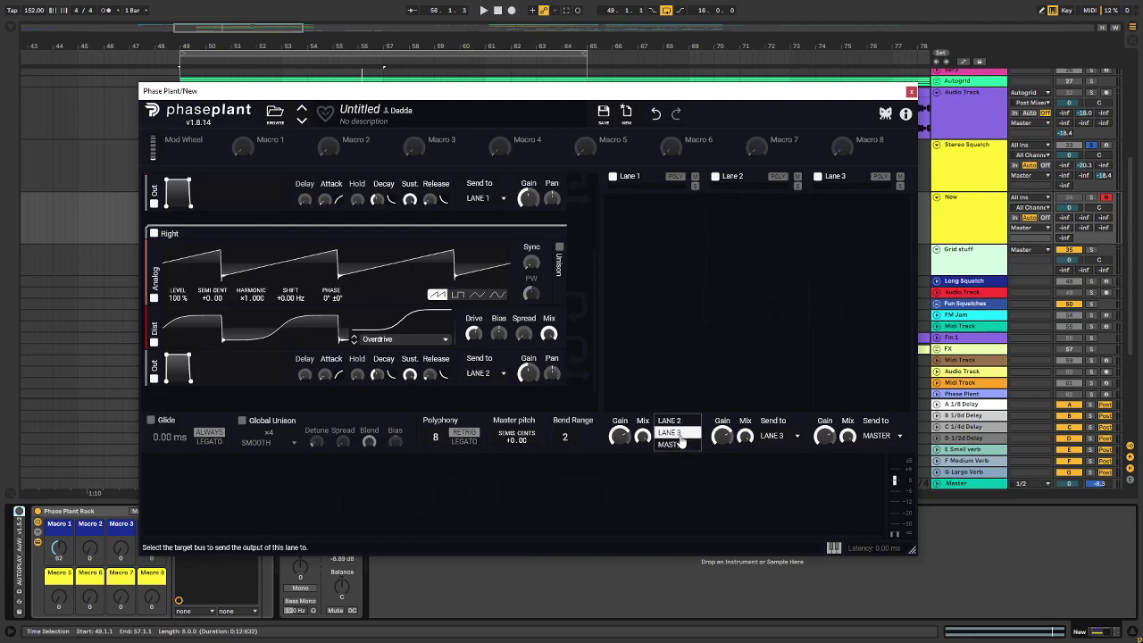
left_click(679, 434)
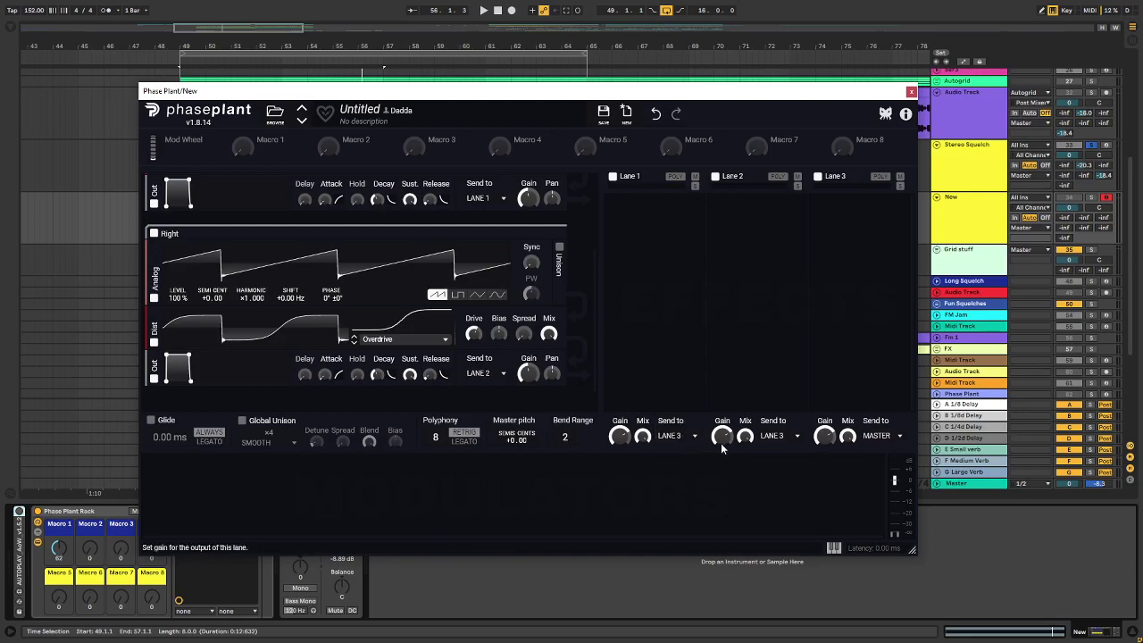
left_click(780, 421)
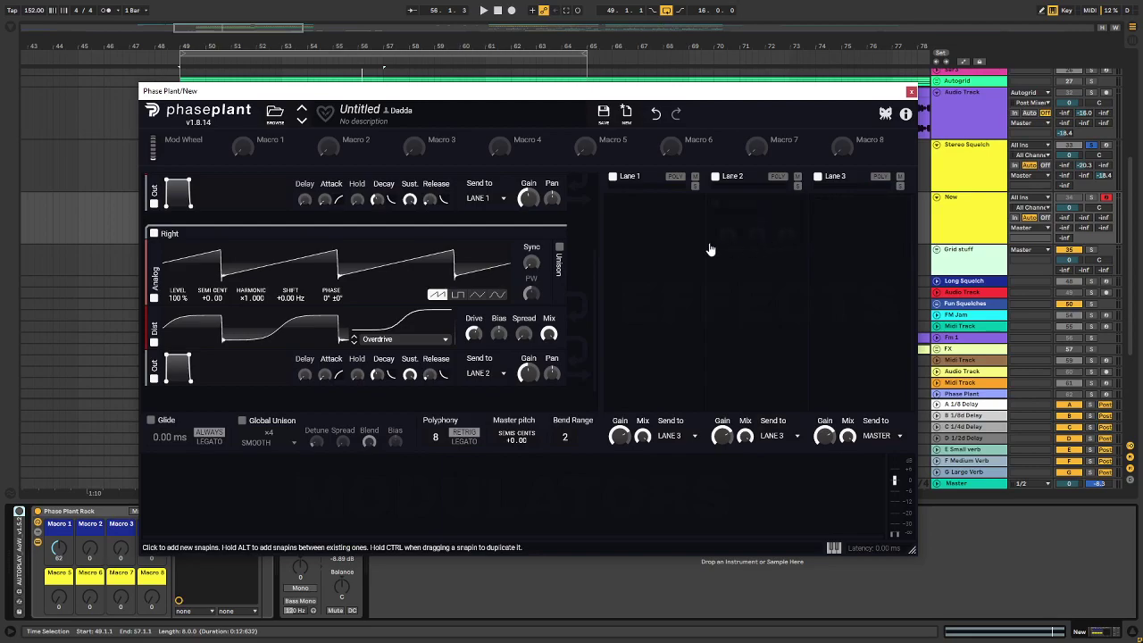
Step: Add a Stereo snapin to Lane 1 and Lane 2, panning Lane 1 fully left and Lane 2 fully right
left_click(648, 215)
left_click(641, 220)
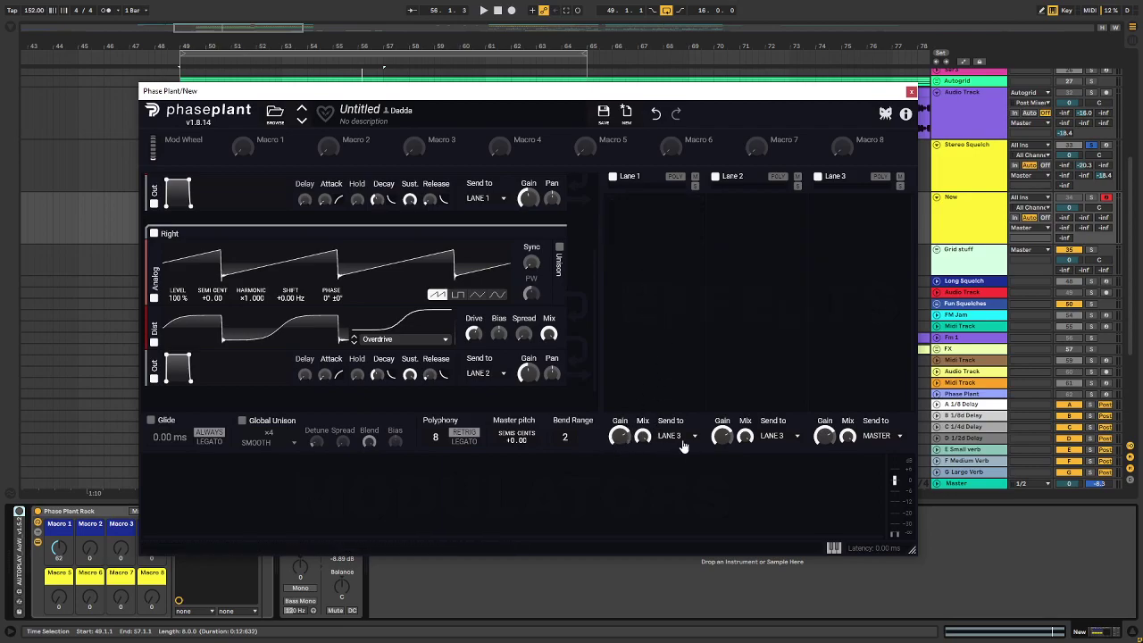
left_click(659, 209)
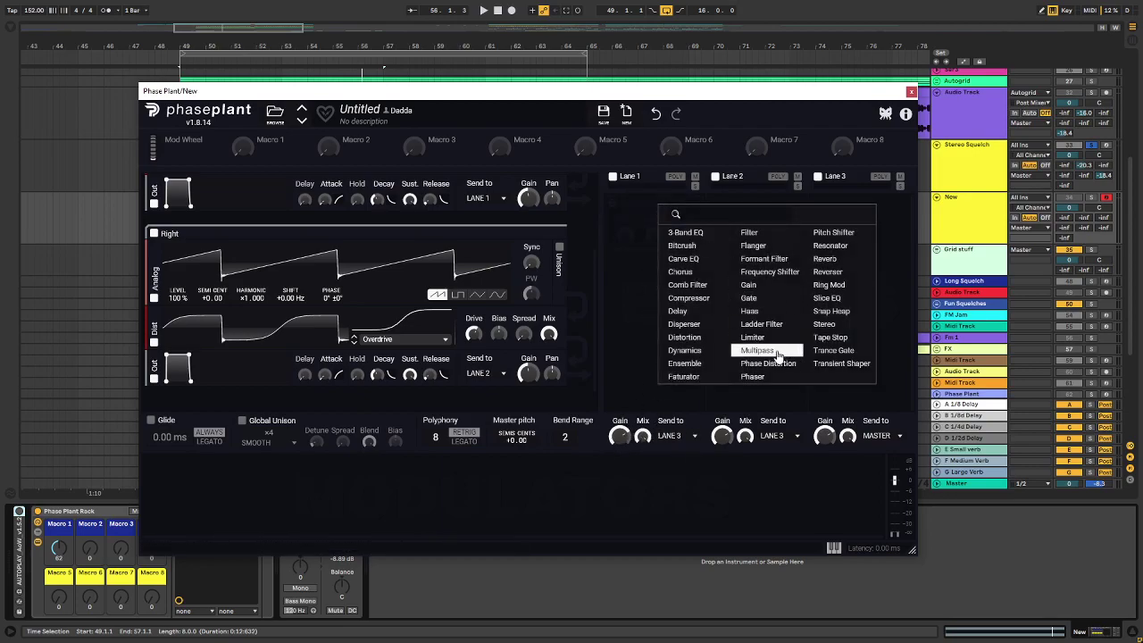
left_click(842, 326)
left_click(775, 234)
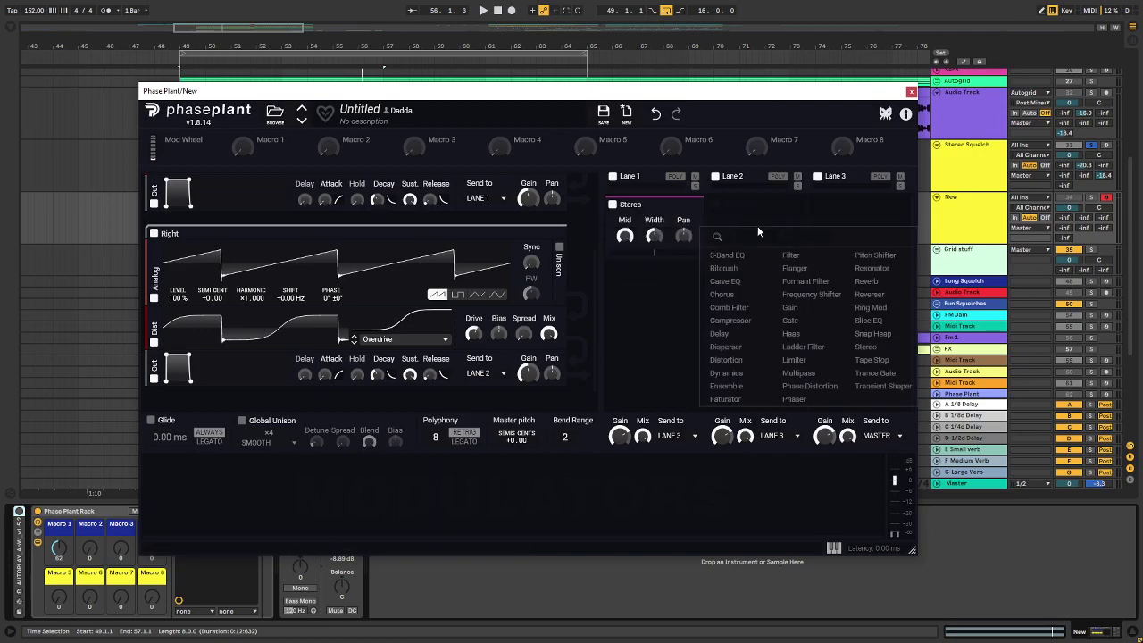
left_click(861, 356)
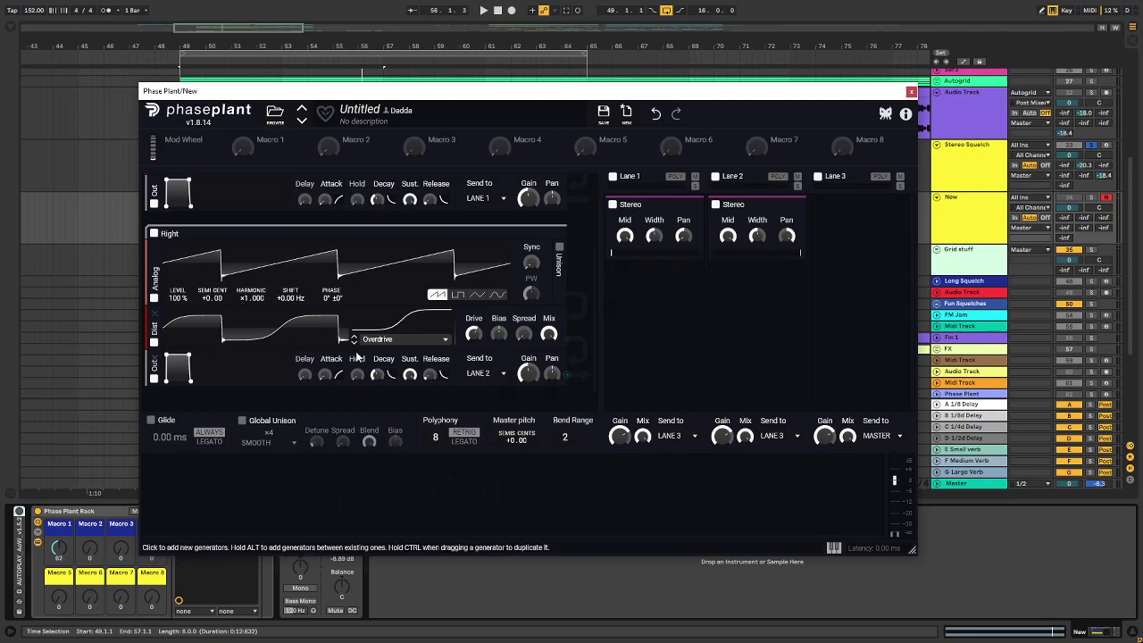
Step: Try modulating the pan of both Stereo snapins with Macro 1 so that raising it pulls each side to the centre
left_click_drag(263, 152, 683, 237)
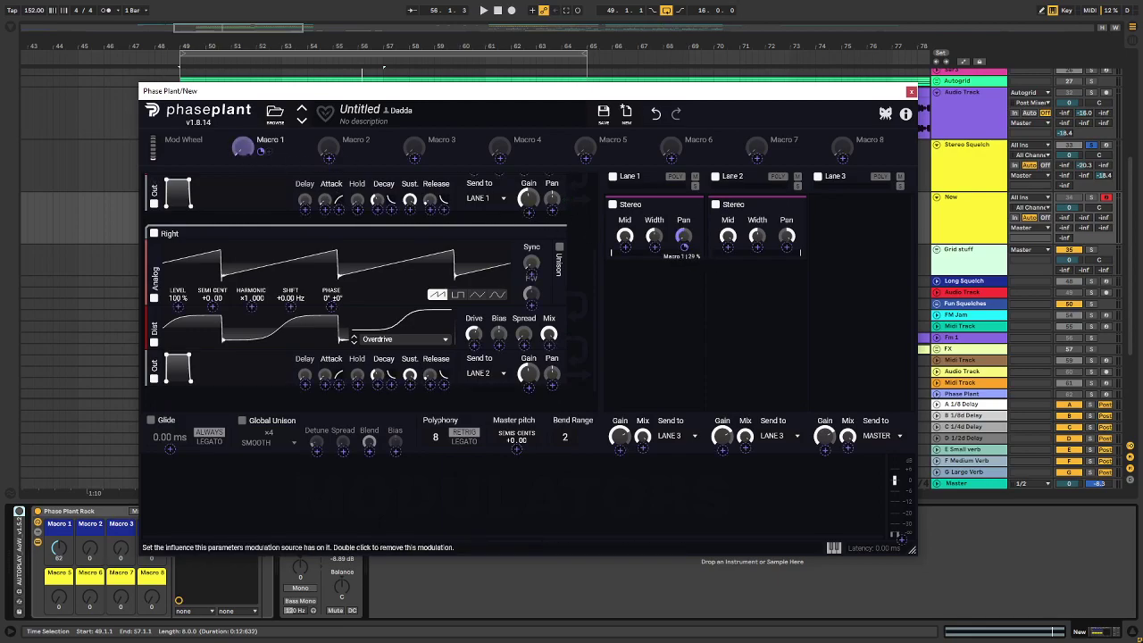
left_click_drag(683, 247, 683, 240)
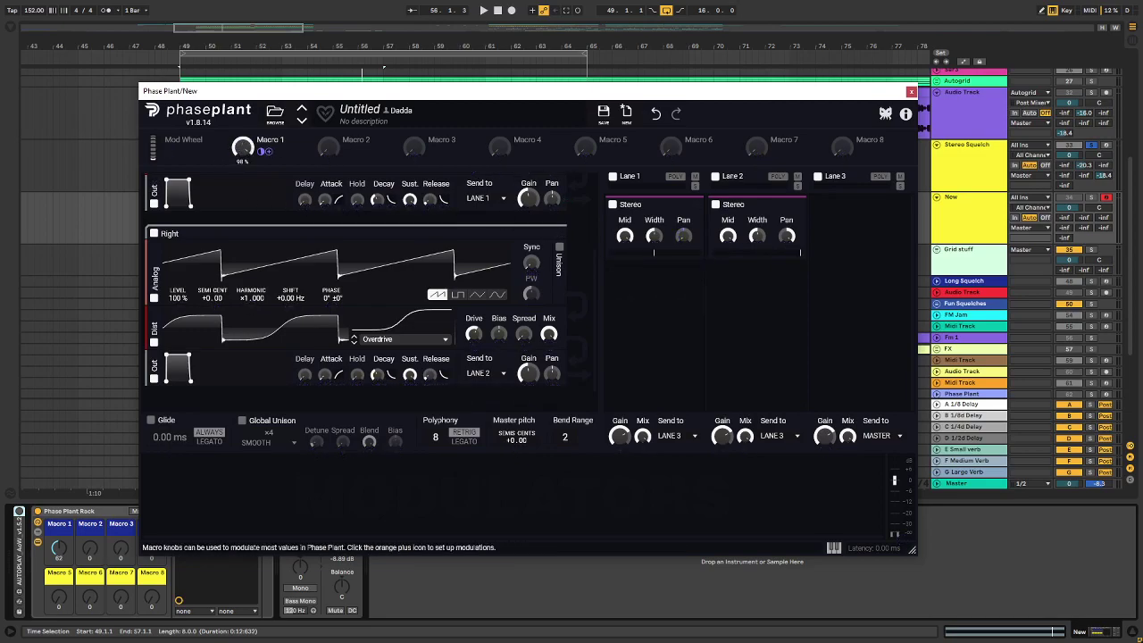
left_click_drag(239, 148, 596, 194)
left_click_drag(788, 247, 787, 248)
left_click_drag(242, 147, 242, 69)
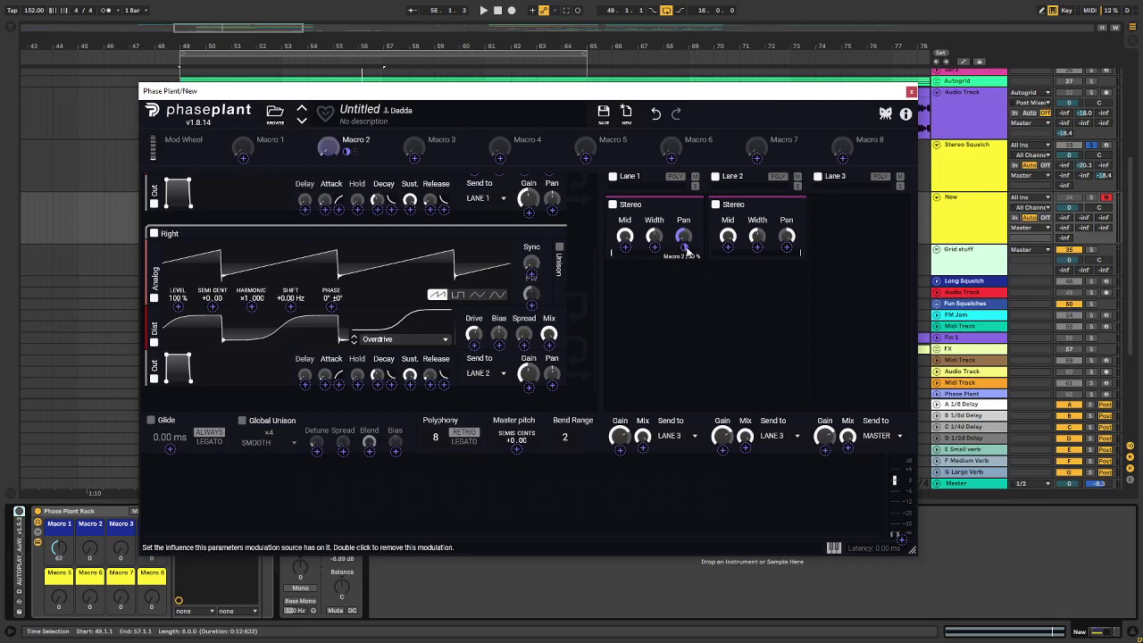
Step: Modulate the pan of Lane 2's Stereo snapin negatively with Macro 2 and rename that macro Stereo/mono
left_click_drag(786, 247, 786, 285)
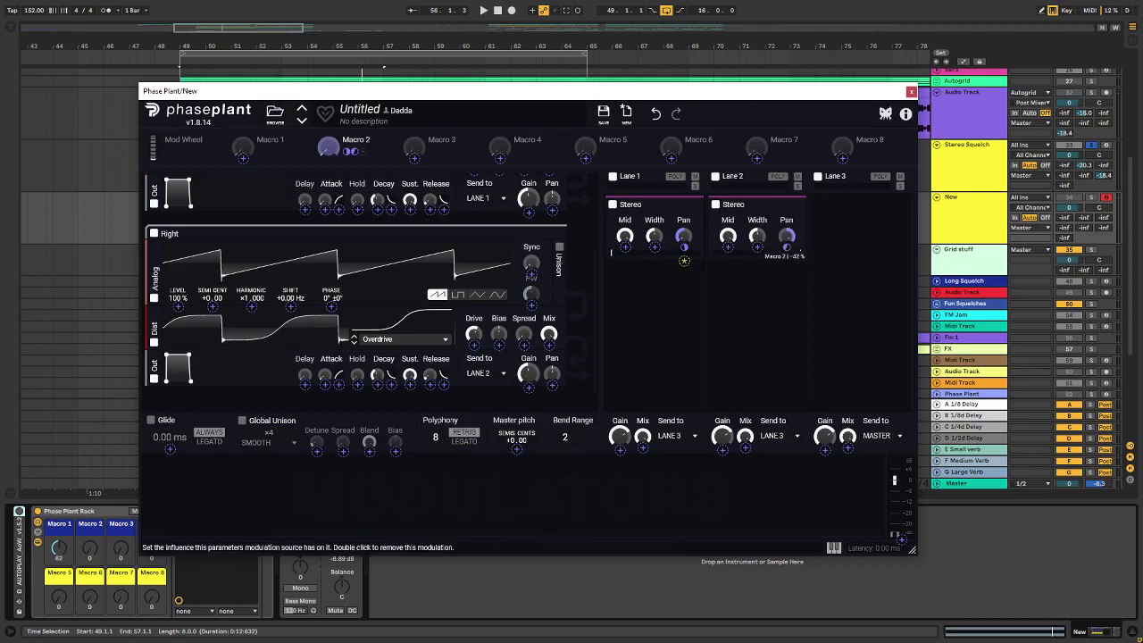
right_click(785, 246)
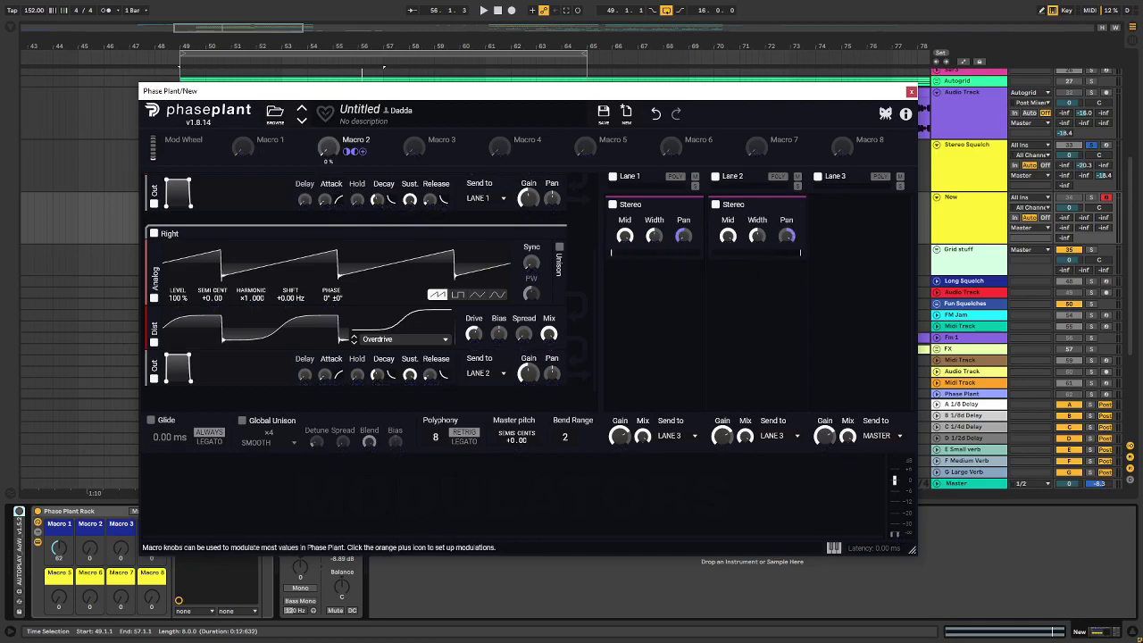
left_click_drag(328, 146, 328, 98)
double_click(355, 139)
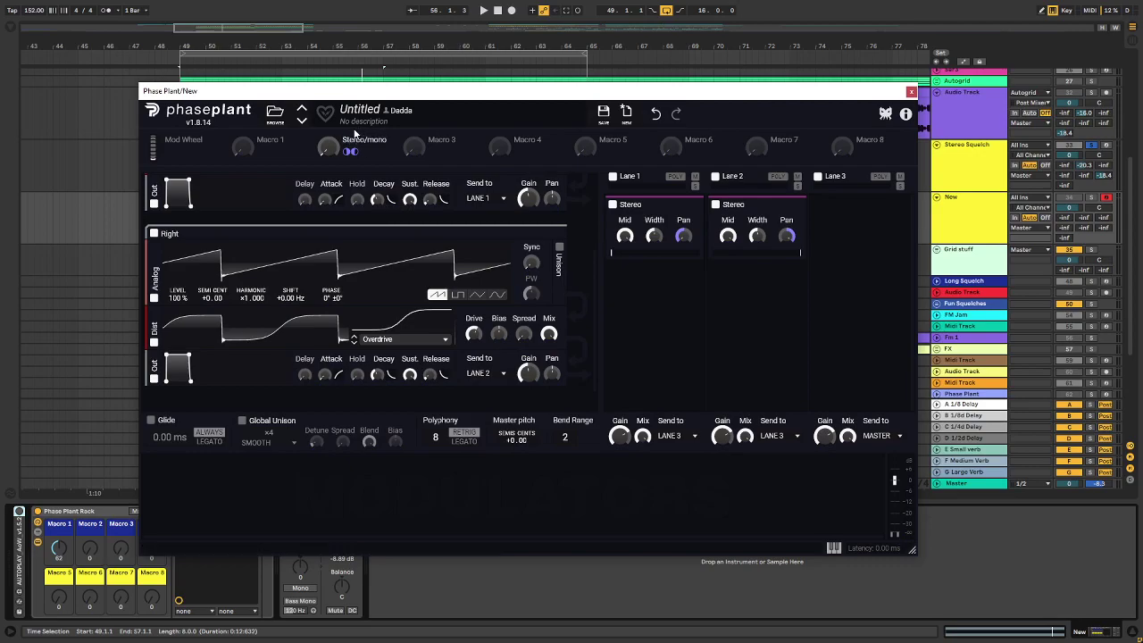
Step: Reset the Stereo/mono macro to 0, solo the New track and audition the macro sweep during playback
left_click_drag(328, 147, 328, 235)
key("space")
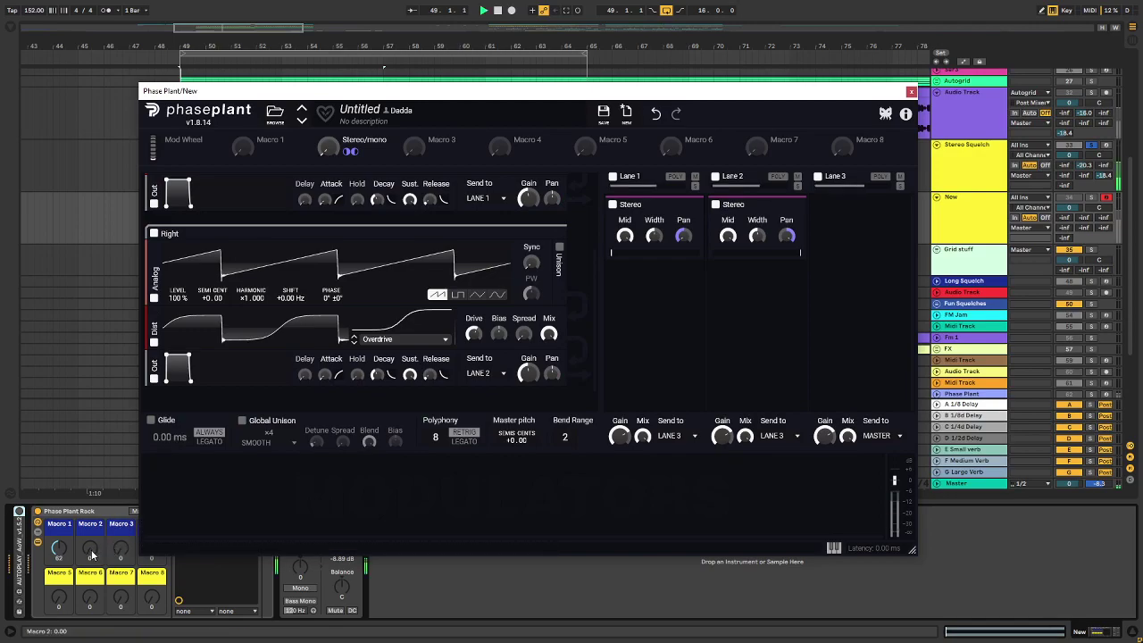
left_click(1091, 198)
key("space")
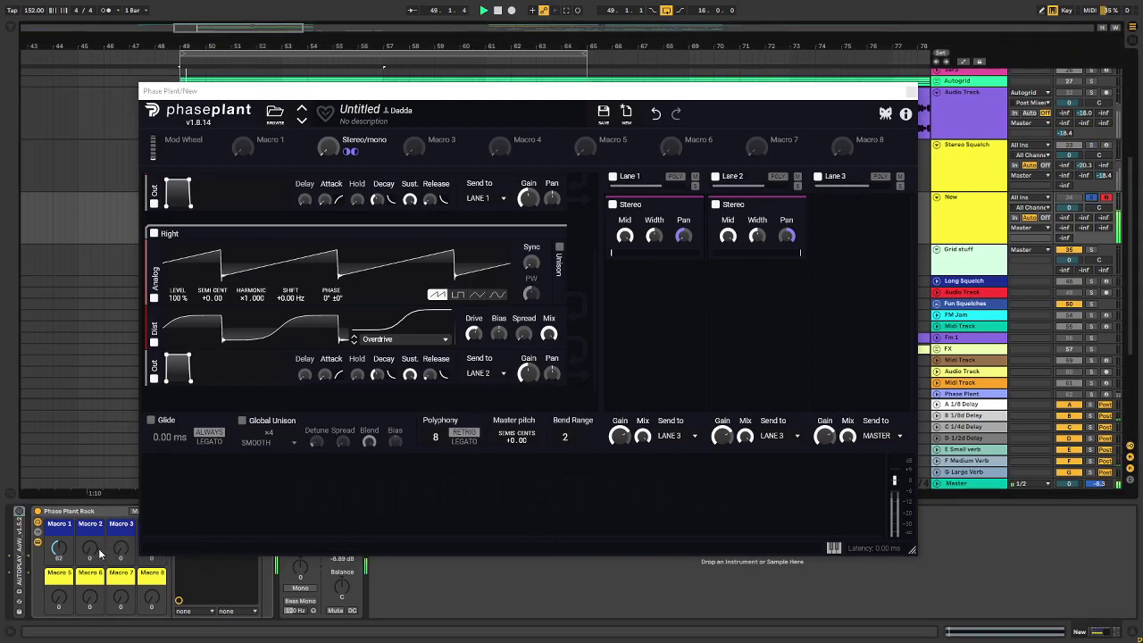
left_click_drag(90, 549, 90, 522)
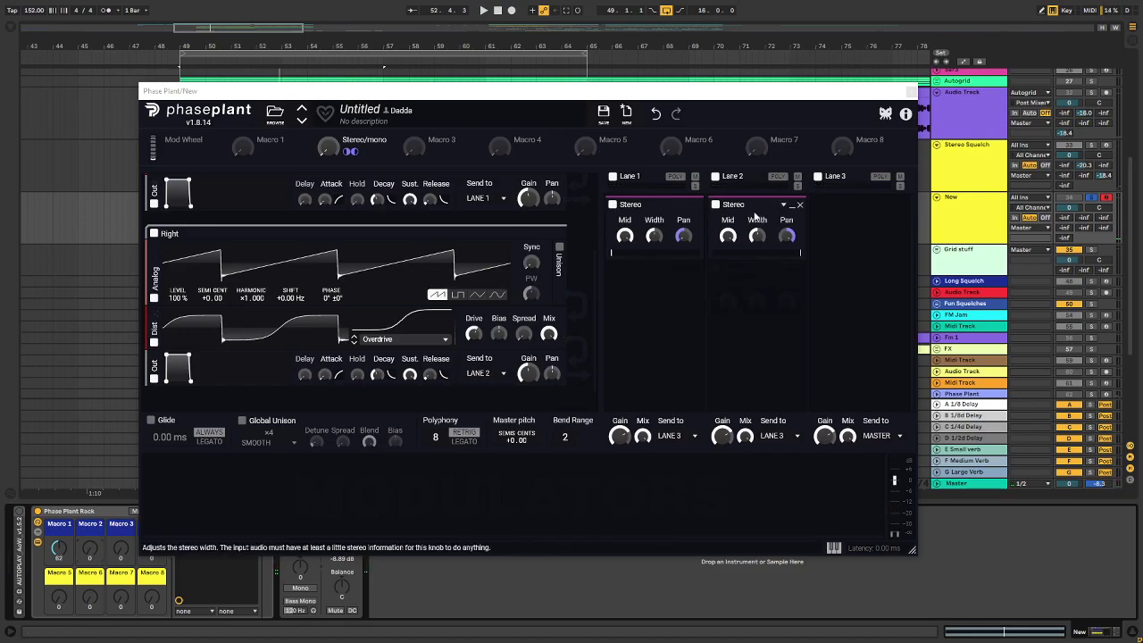
Step: Bypass Lane 2 to audition the Stereo/mono sweep on Lane 1 alone, and re-enable the lane
left_click(716, 178)
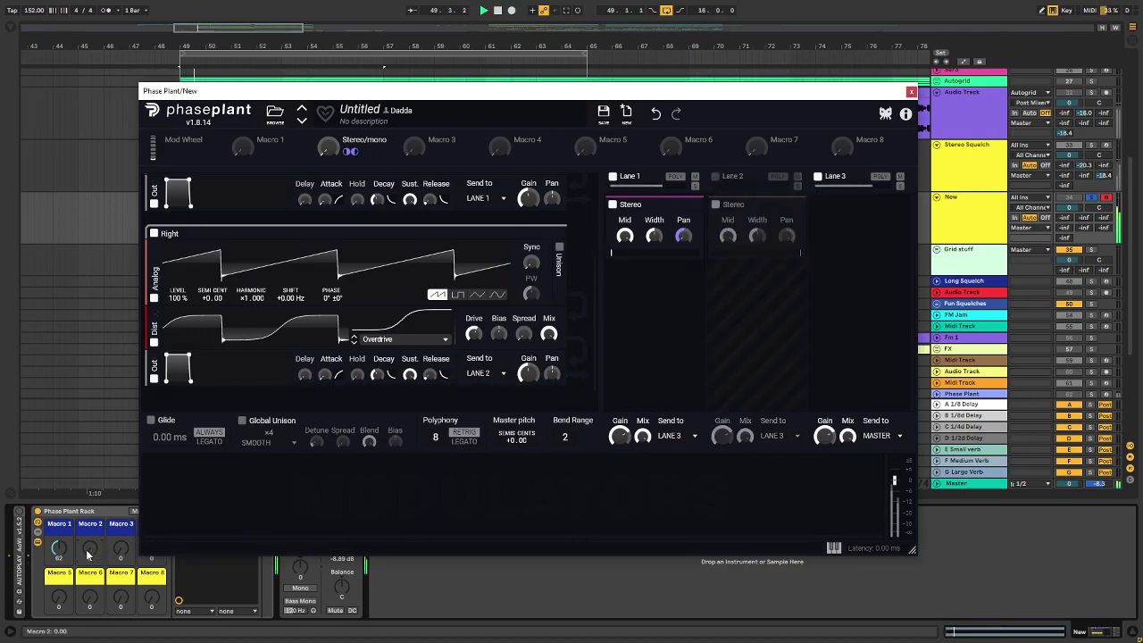
mouse_move(87, 556)
left_mouse_down()
mouse_move(88, 518)
mouse_move(87, 555)
left_mouse_up()
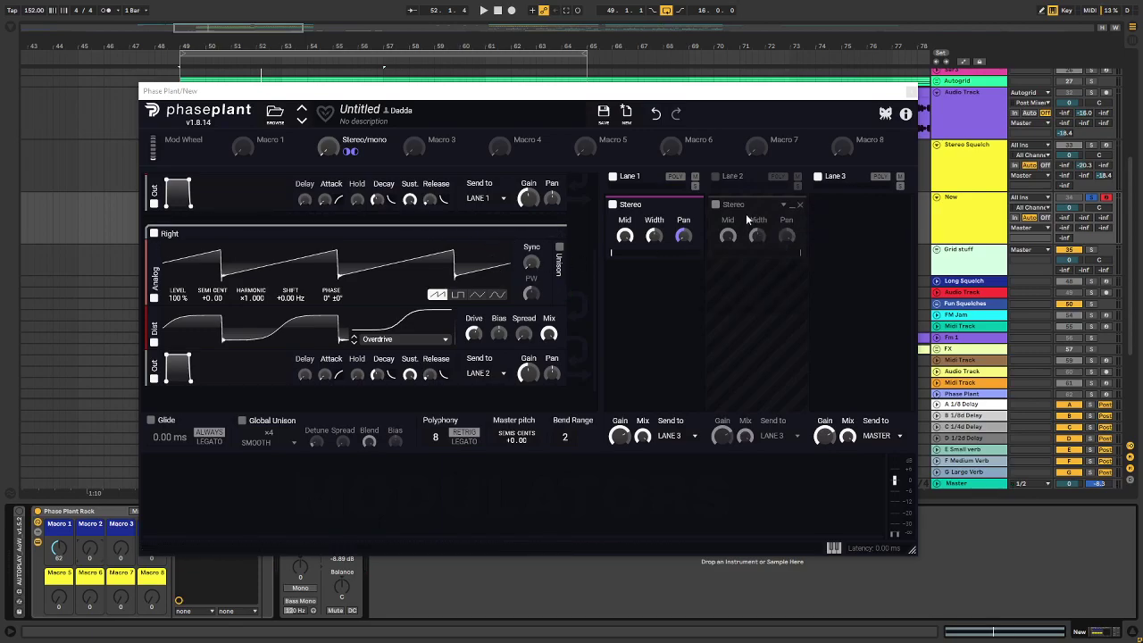
left_click(714, 176)
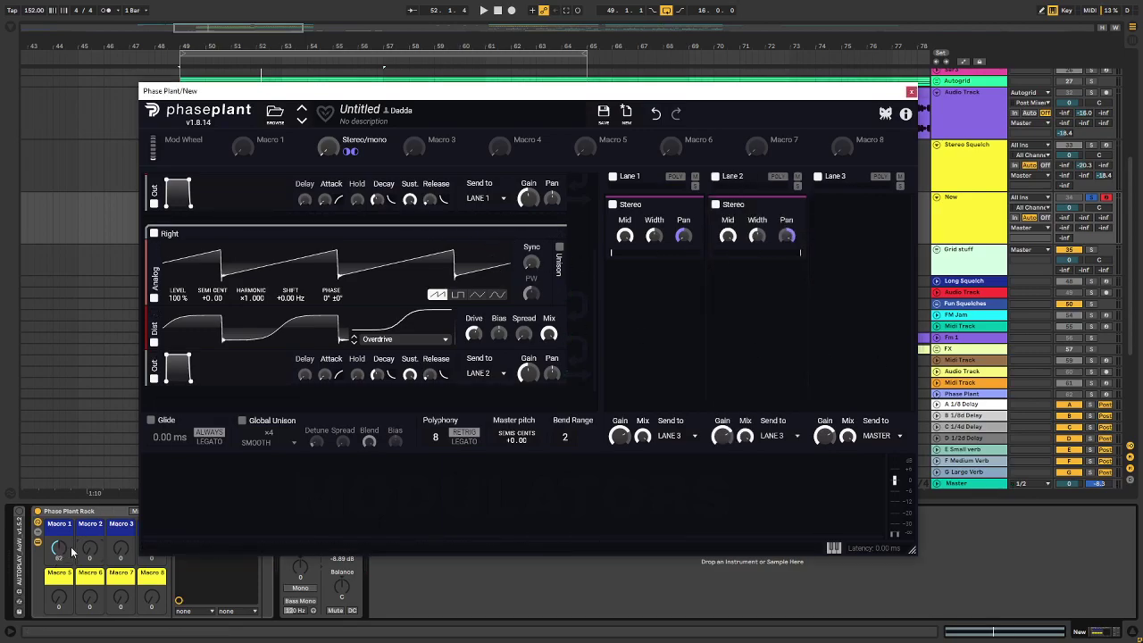
Step: Rename Macro 2 in the Phase Plant Rack as Stereo/mono
left_click(90, 536)
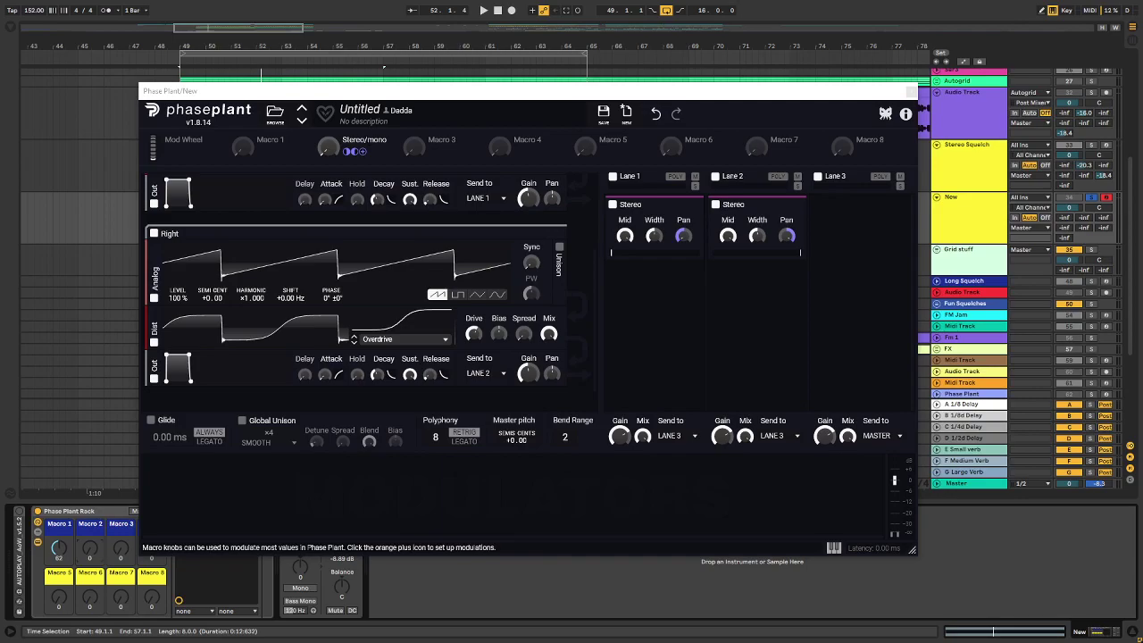
right_click(97, 531)
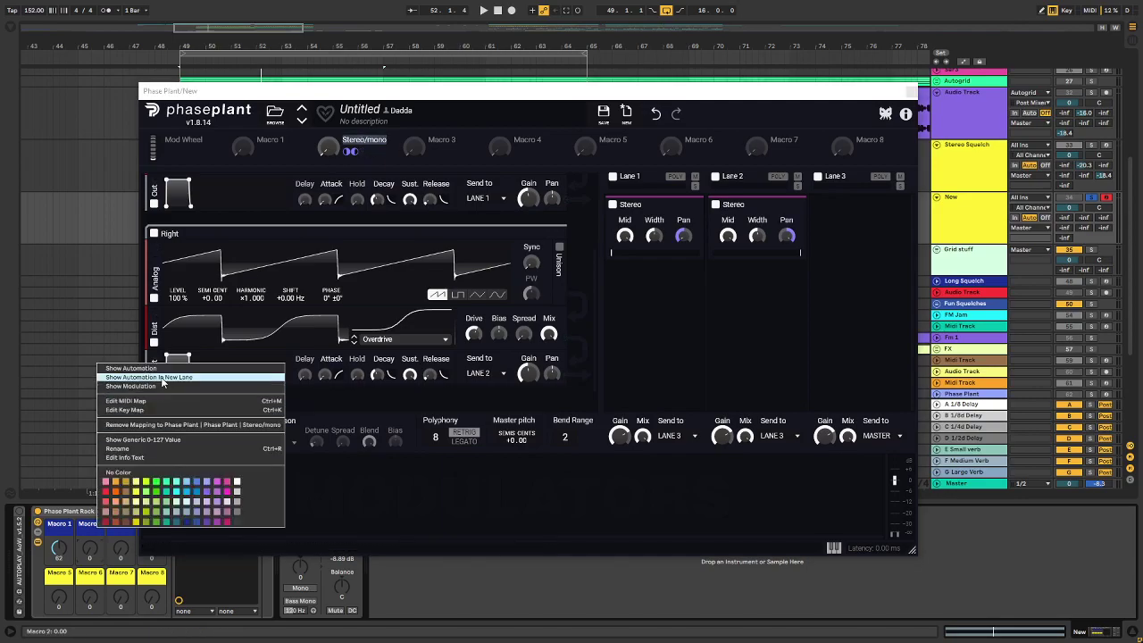
left_click(131, 448)
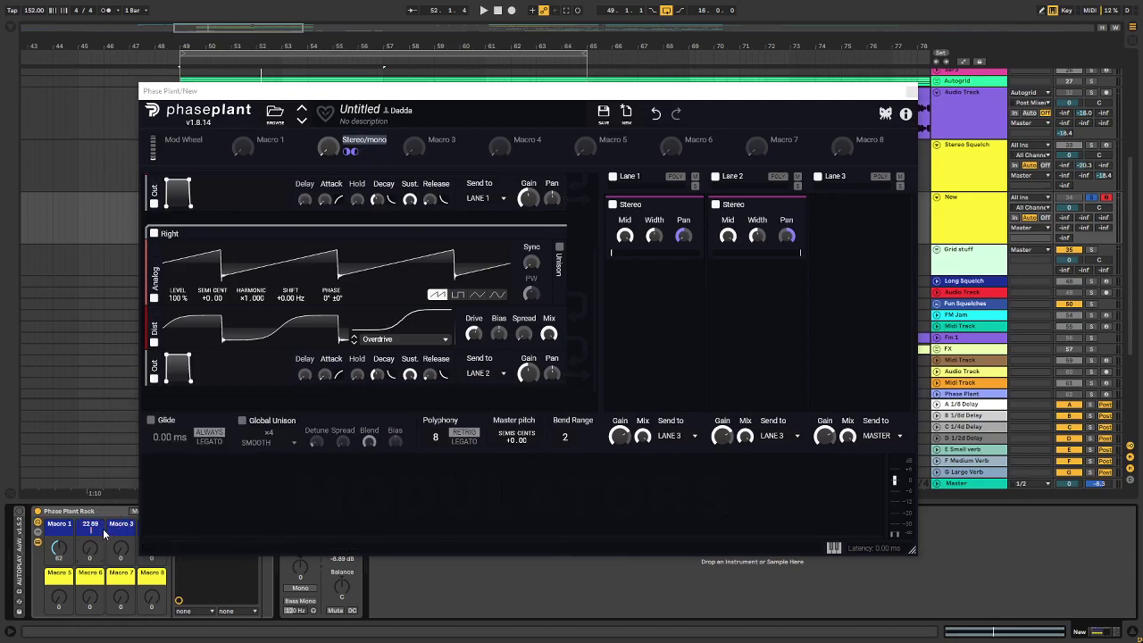
right_click(100, 530)
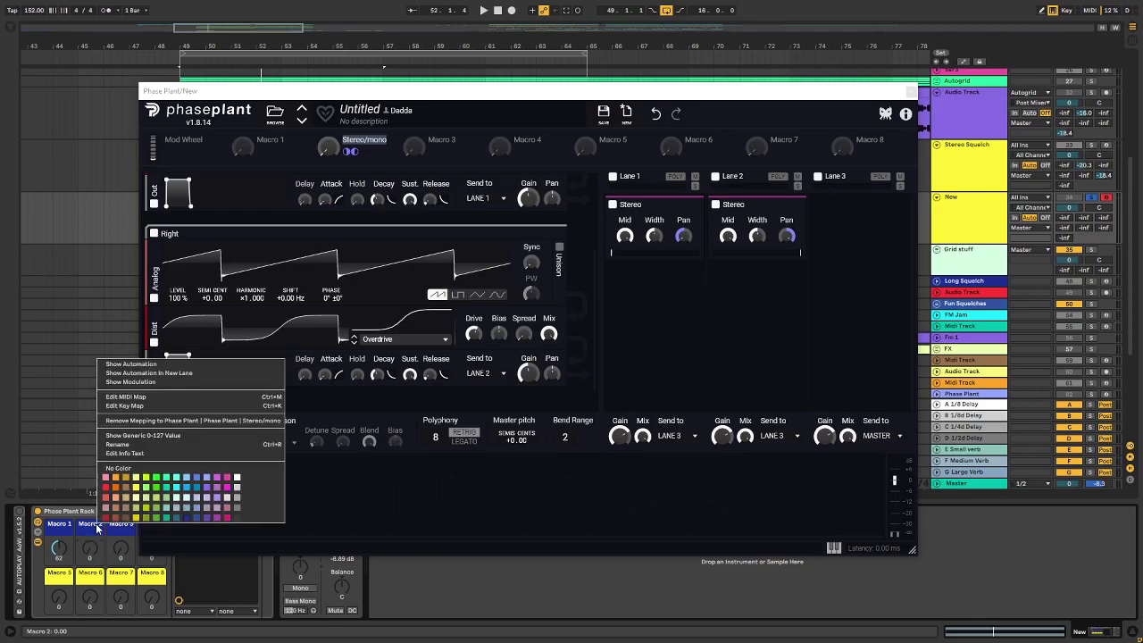
left_click(127, 441)
type("Stere")
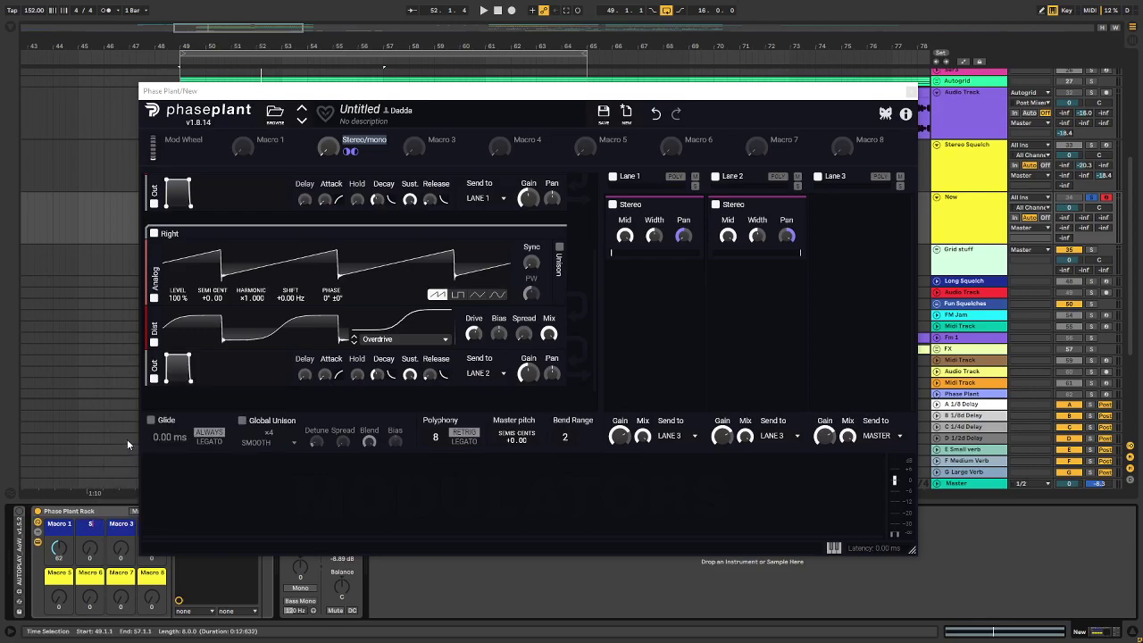
type("o/mono")
key("Return")
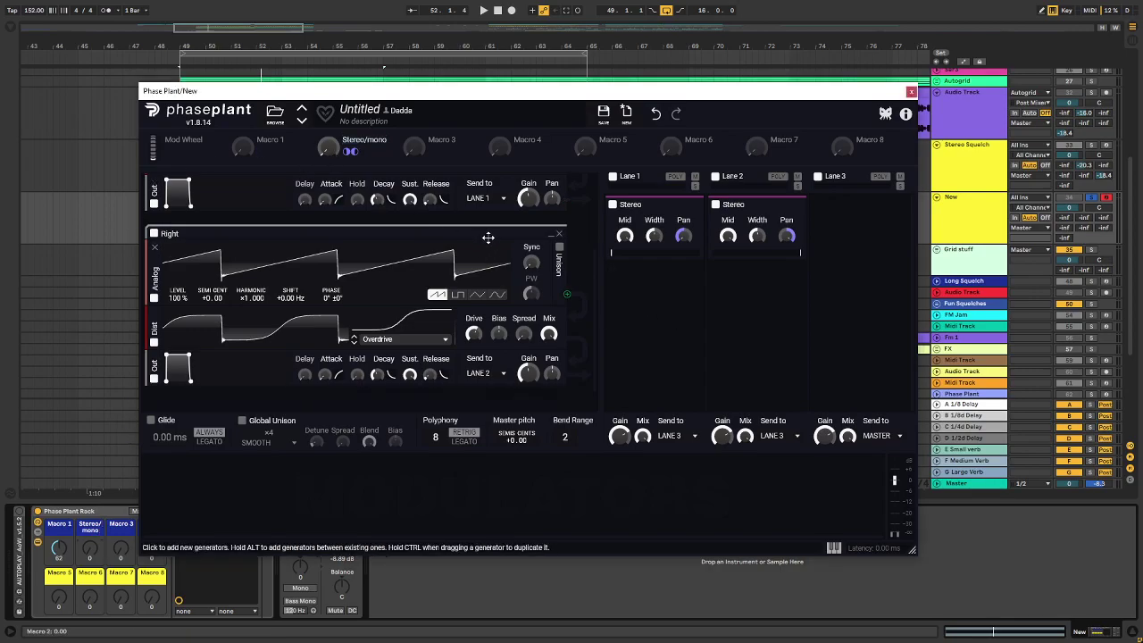
Step: Add a Filter snapin below the Stereo in Lane 1, duplicate it into Lane 2 and set both to band pass
scroll(476, 290, "up", 2)
scroll(475, 290, "down", 3)
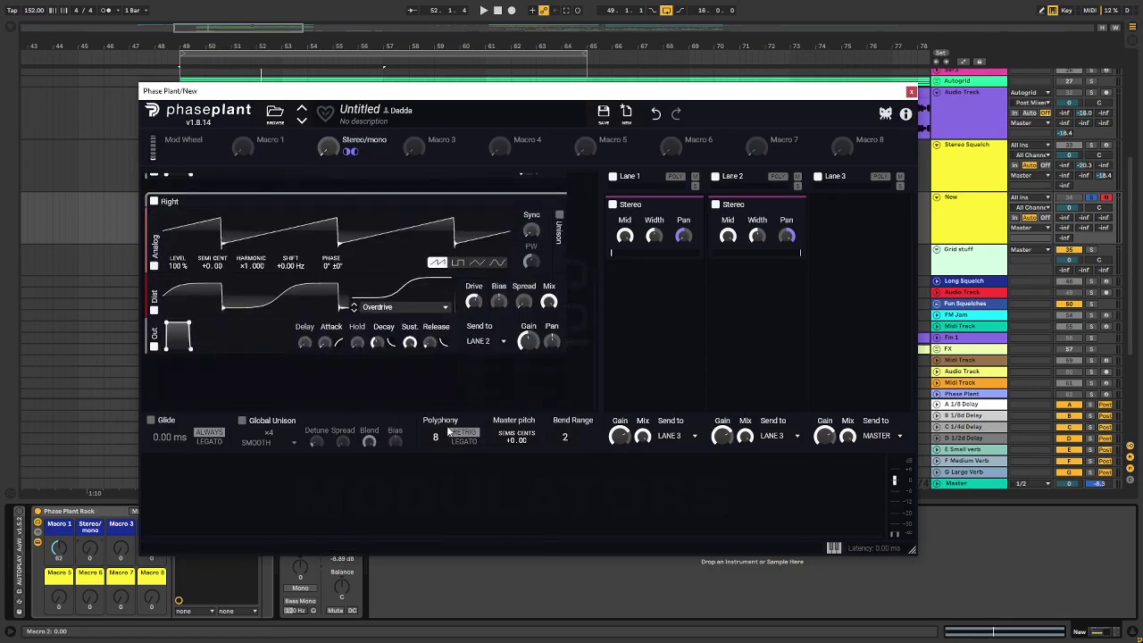
left_click(654, 285)
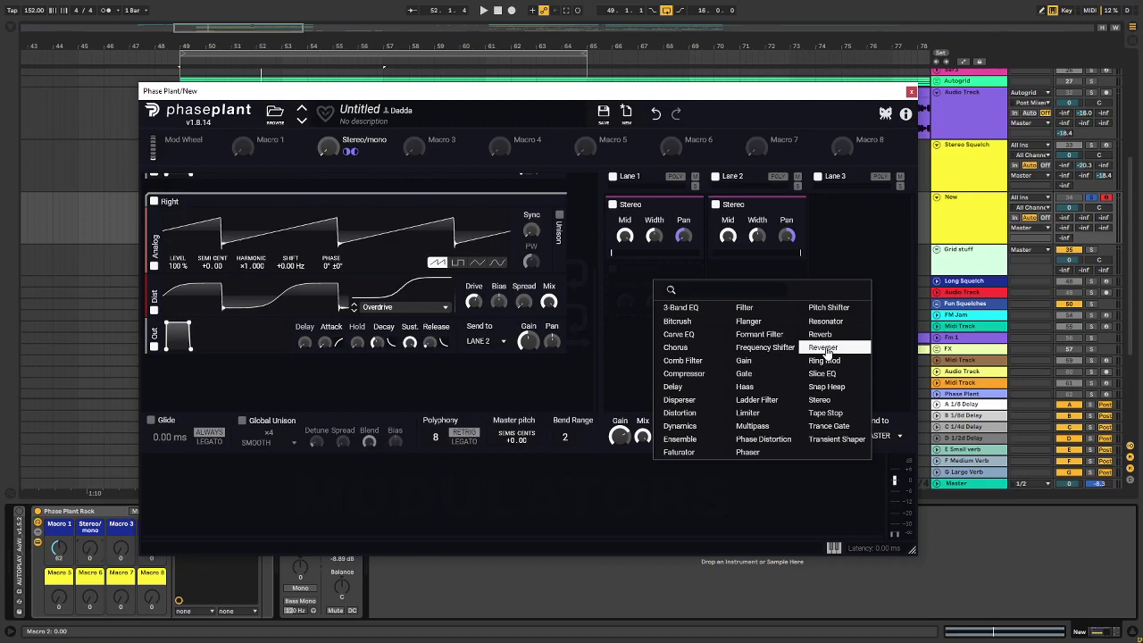
left_click(746, 307)
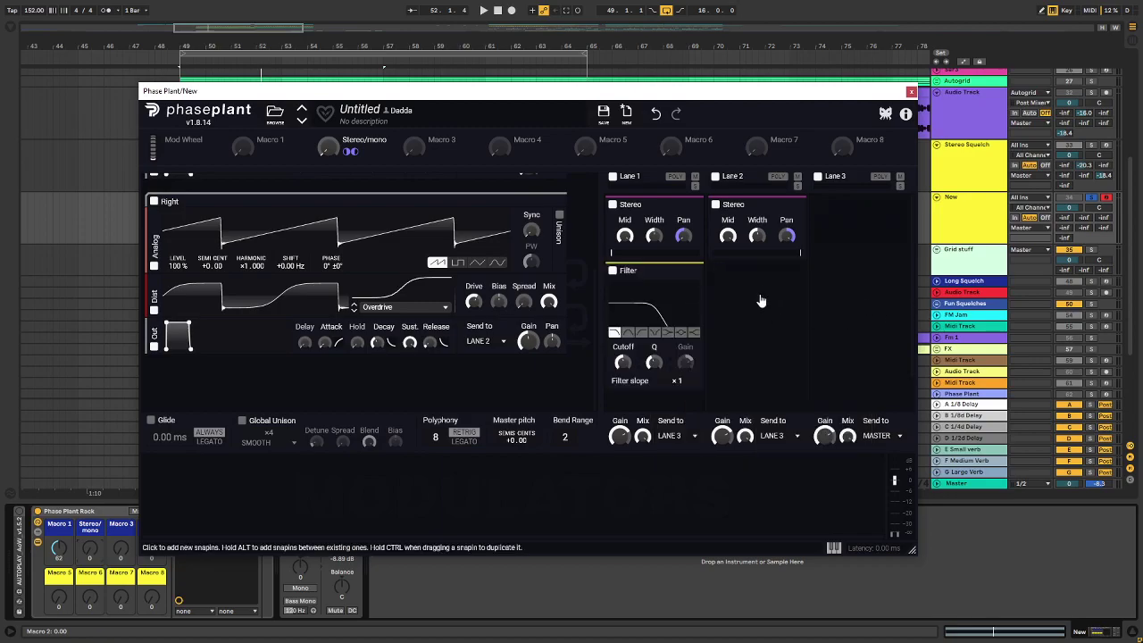
left_click_drag(659, 270, 761, 330)
left_click(731, 333)
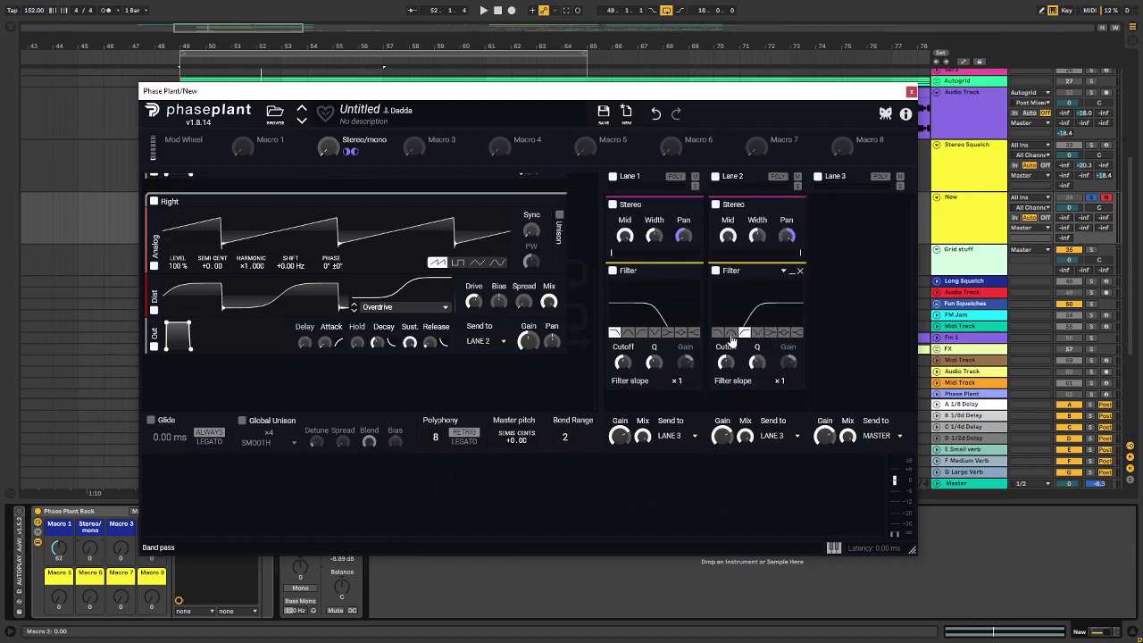
left_click(629, 333)
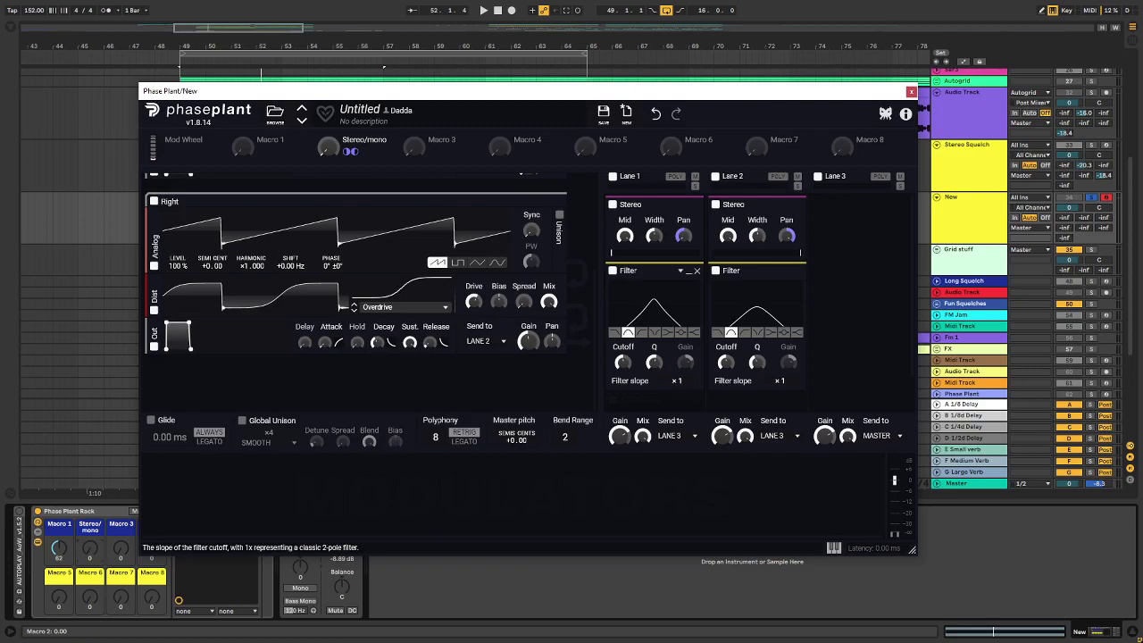
Step: Set the slope of both filters to ×2 and match Lane 2's filter Q to Lane 1's at 1.821
left_click(677, 381)
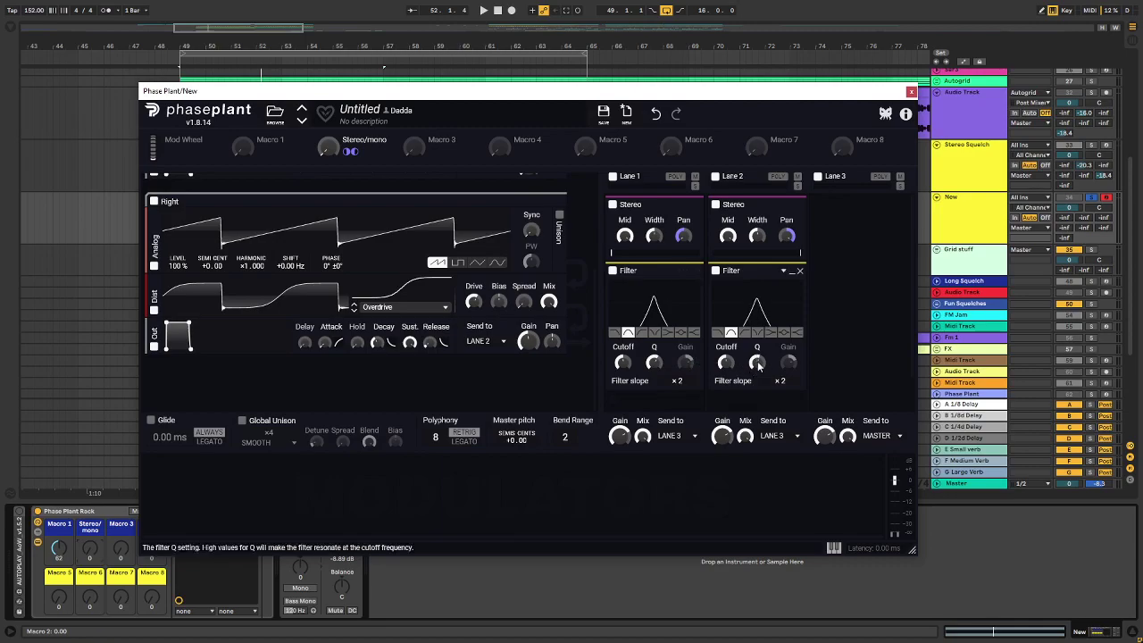
double_click(654, 361)
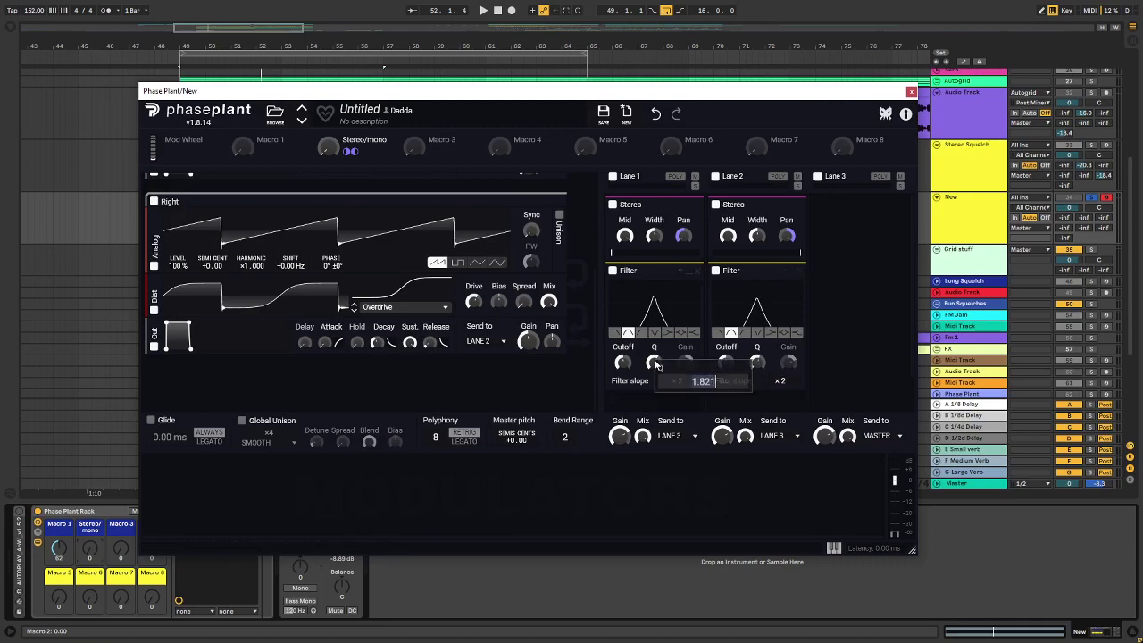
left_click(759, 361)
double_click(761, 364)
type("1.821")
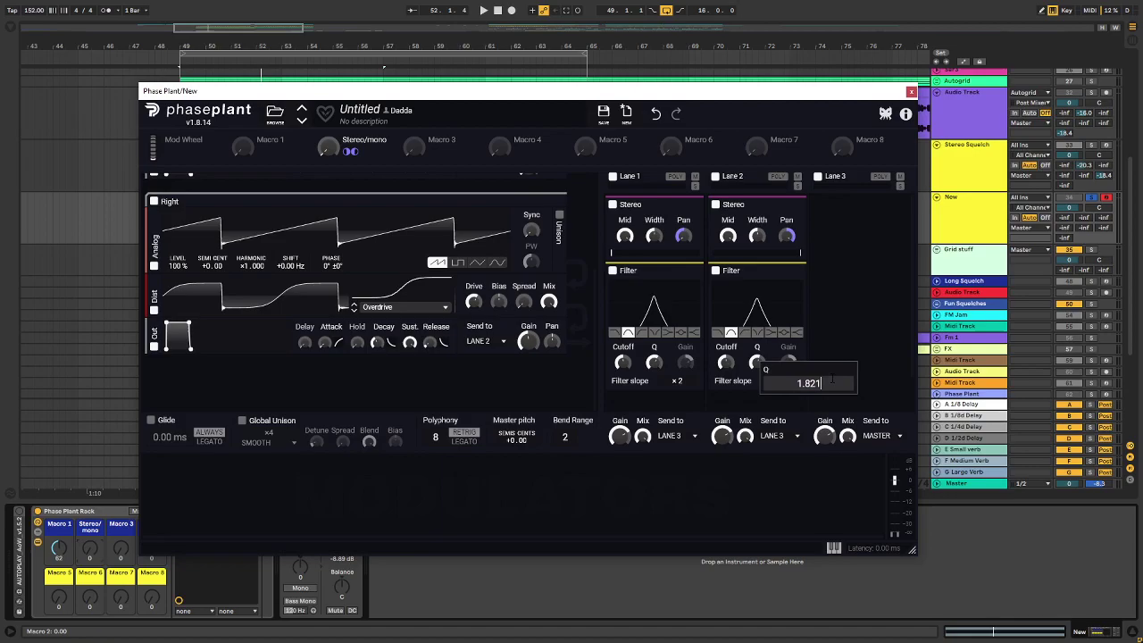
key("Return")
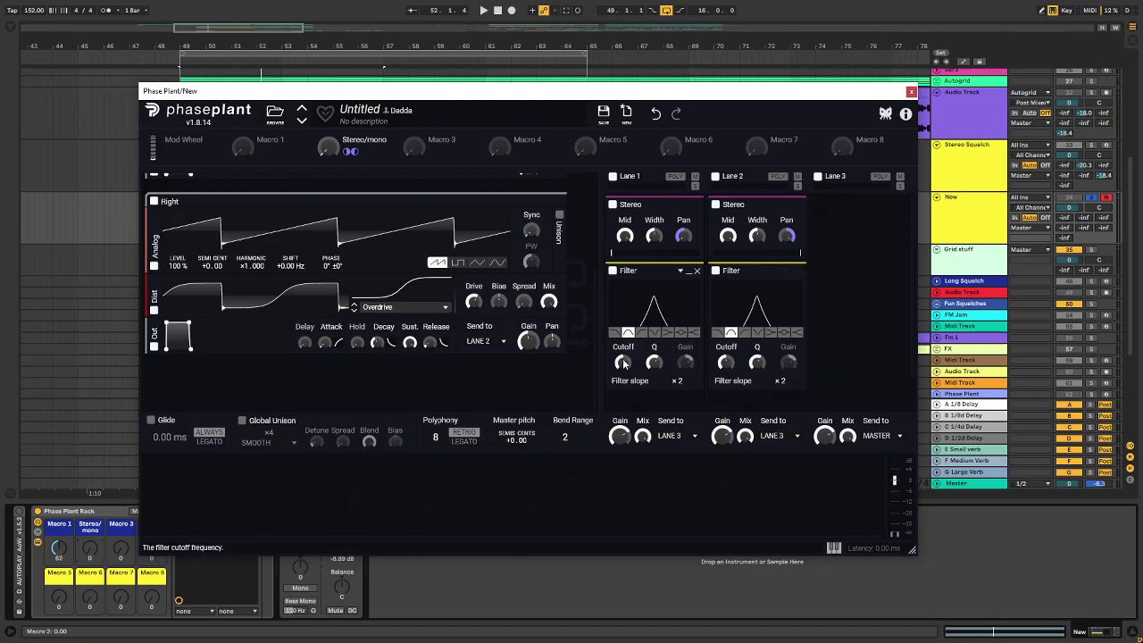
Step: Lower the Lane 1 filter cutoff to about 160 Hz and raise the Lane 2 filter cutoff towards the high end
left_click_drag(622, 364, 622, 384)
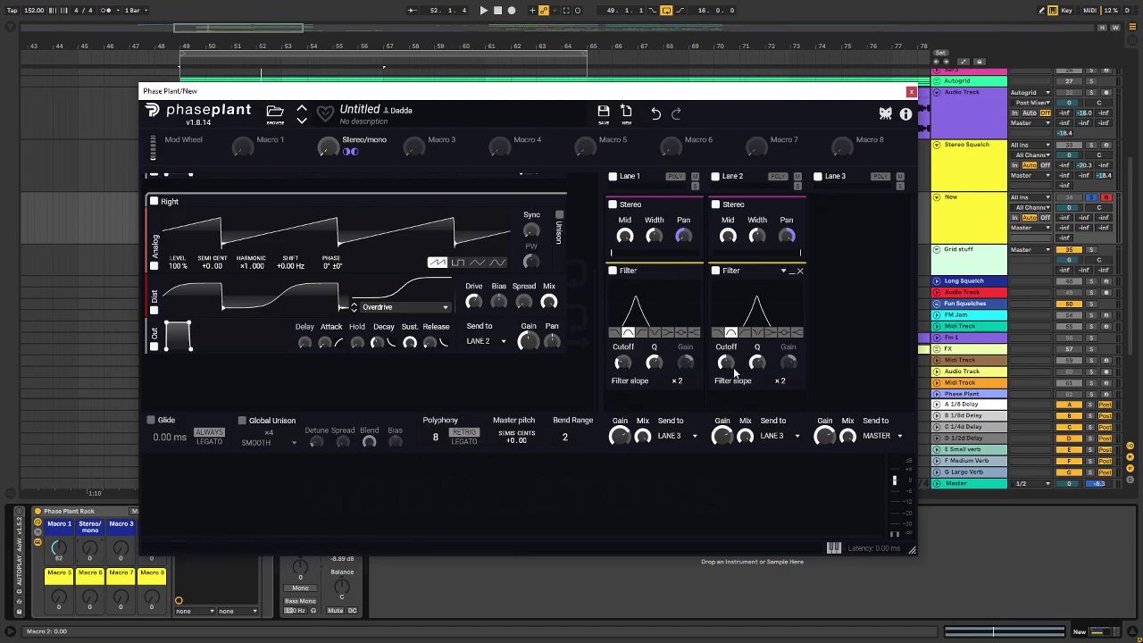
left_click_drag(729, 367, 729, 335)
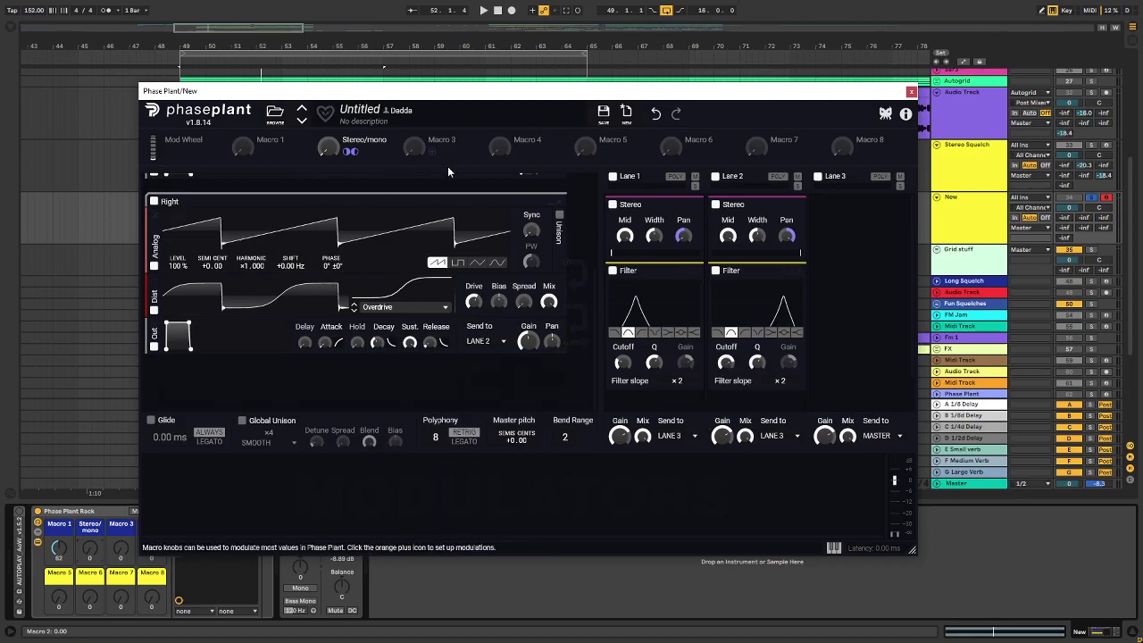
left_click_drag(726, 362, 726, 353)
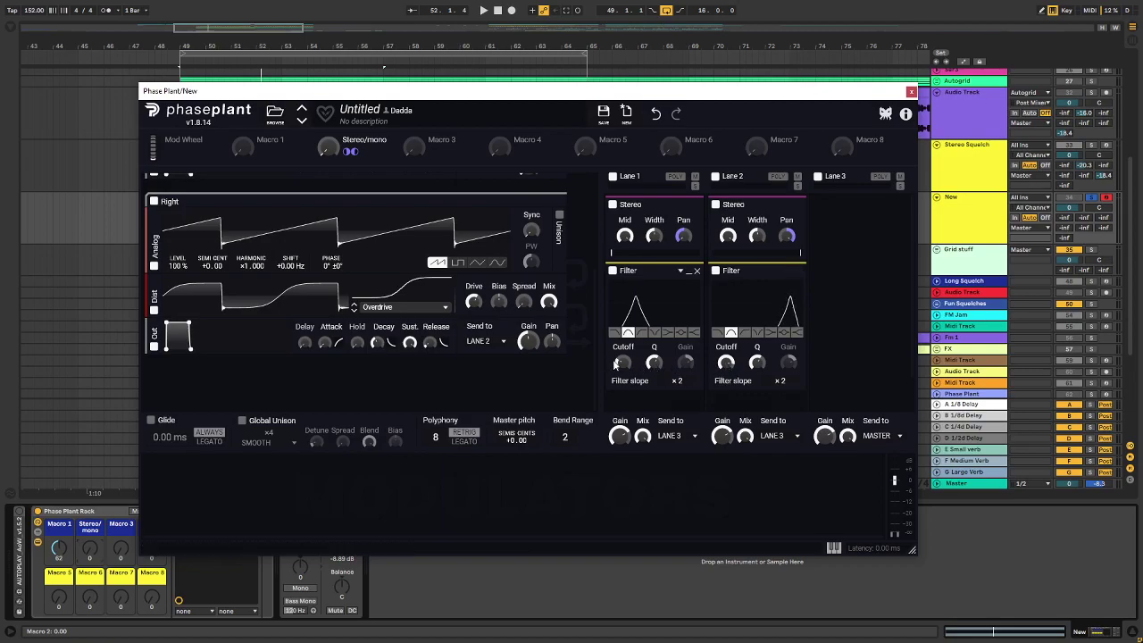
left_click_drag(623, 362, 623, 358)
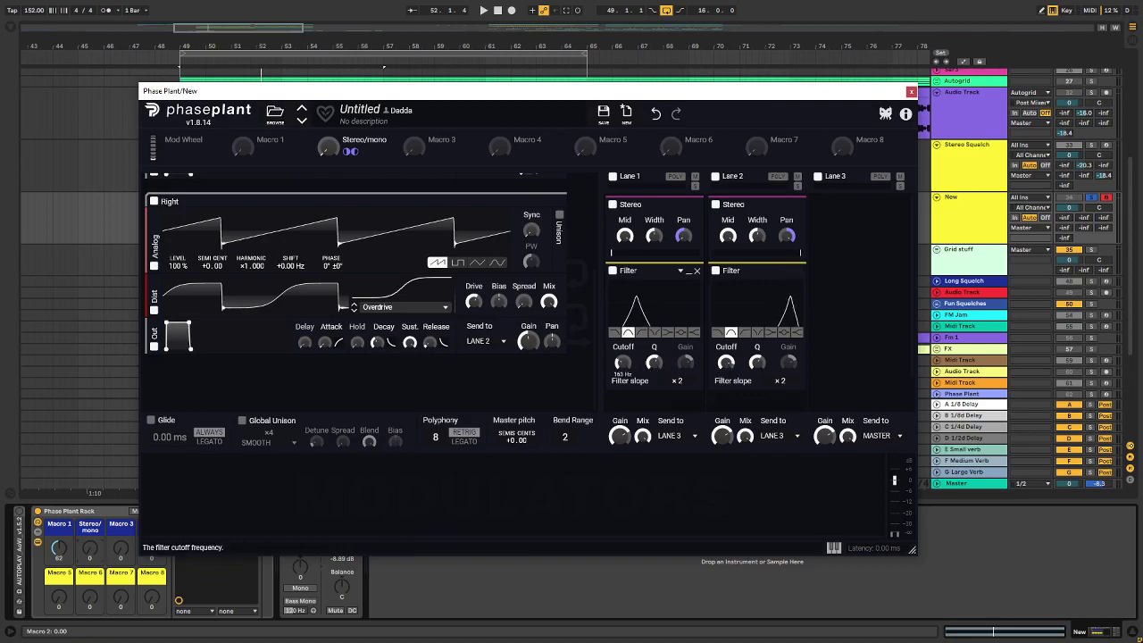
Step: Modulate both filter cutoffs with Macro 1, moving Lane 1's upwards and Lane 2's downwards
left_click(261, 153)
left_click(622, 373)
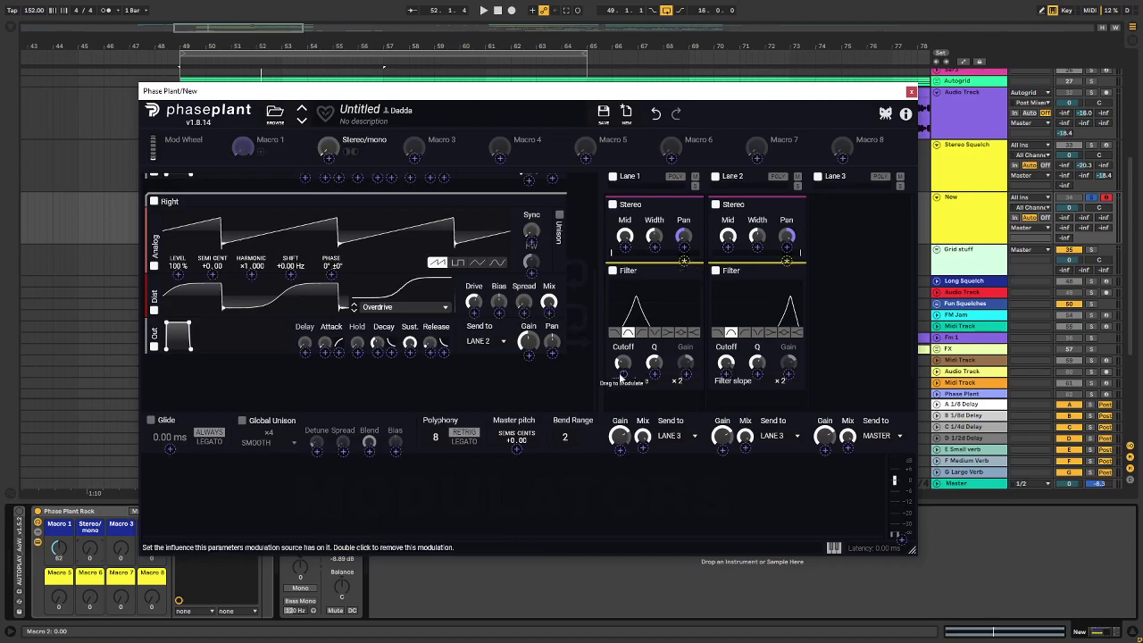
left_click_drag(622, 373, 622, 361)
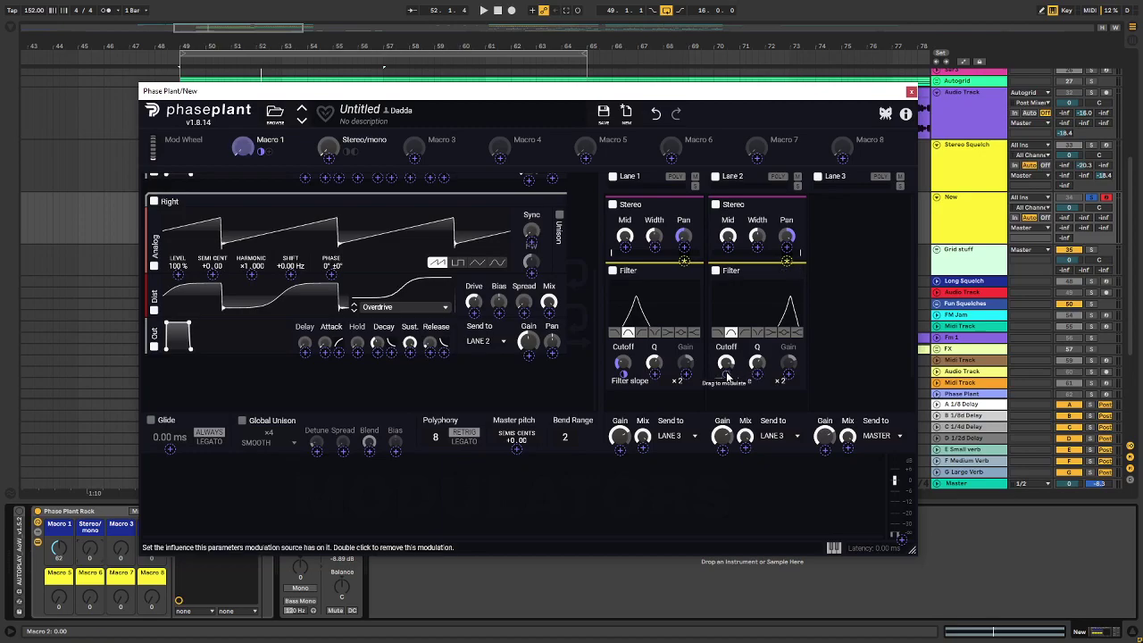
left_click_drag(727, 375, 727, 381)
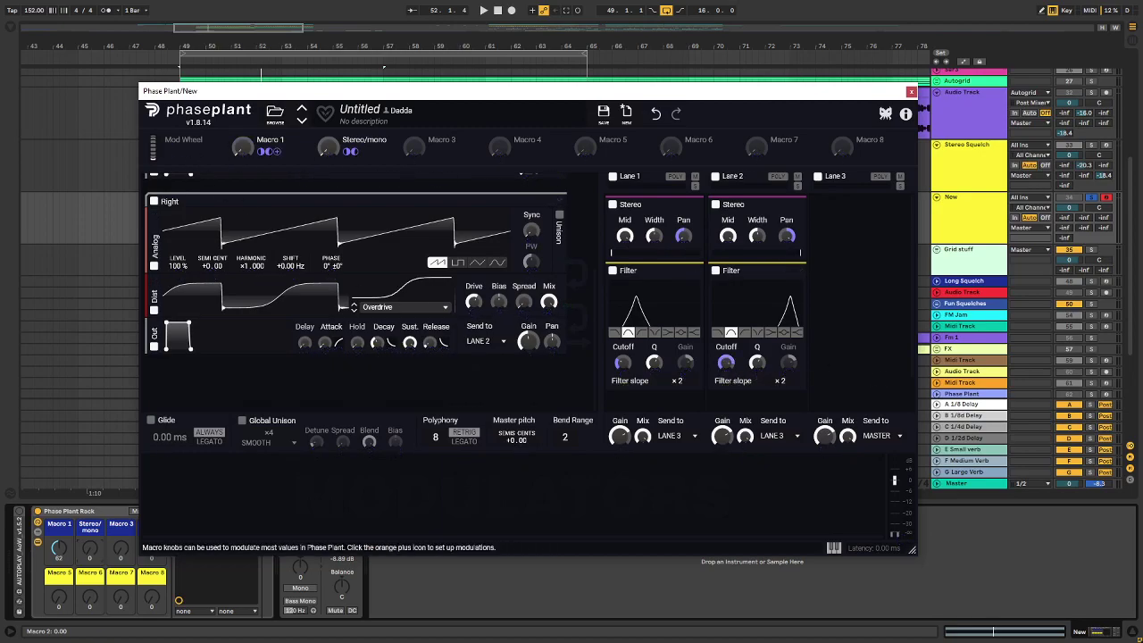
Step: Play the patch while sweeping Macro 1 and Stereo/mono to audition the opposing filter movement
mouse_move(243, 147)
left_mouse_down()
mouse_move(243, 57)
mouse_move(242, 146)
left_mouse_up()
key("space")
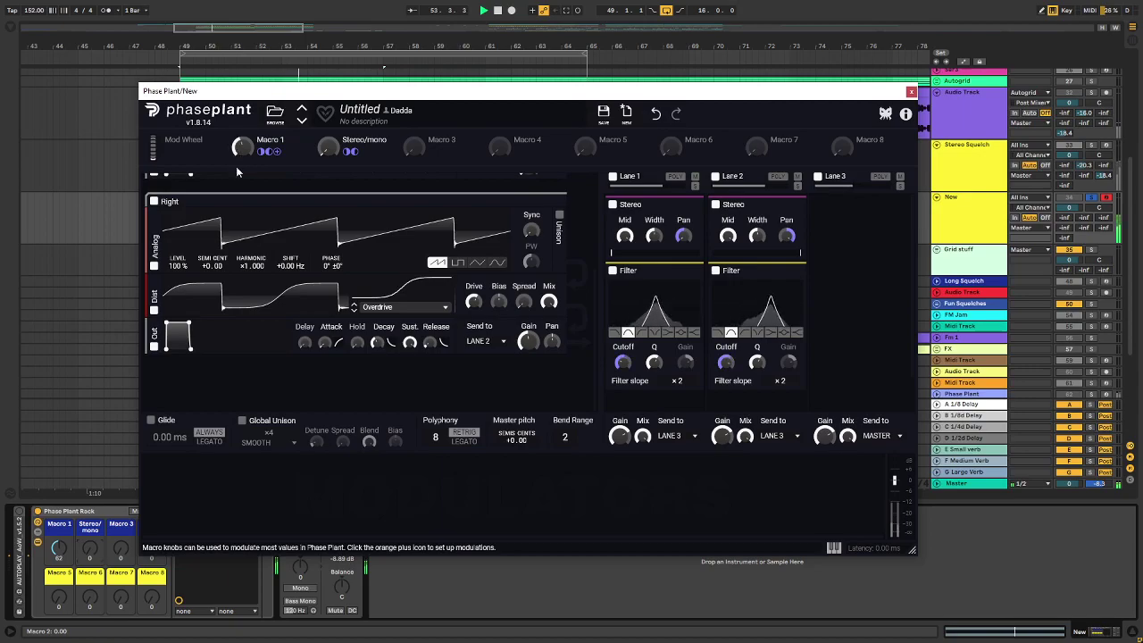
left_click_drag(93, 548, 60, 519)
left_click_drag(89, 549, 59, 584)
key("space")
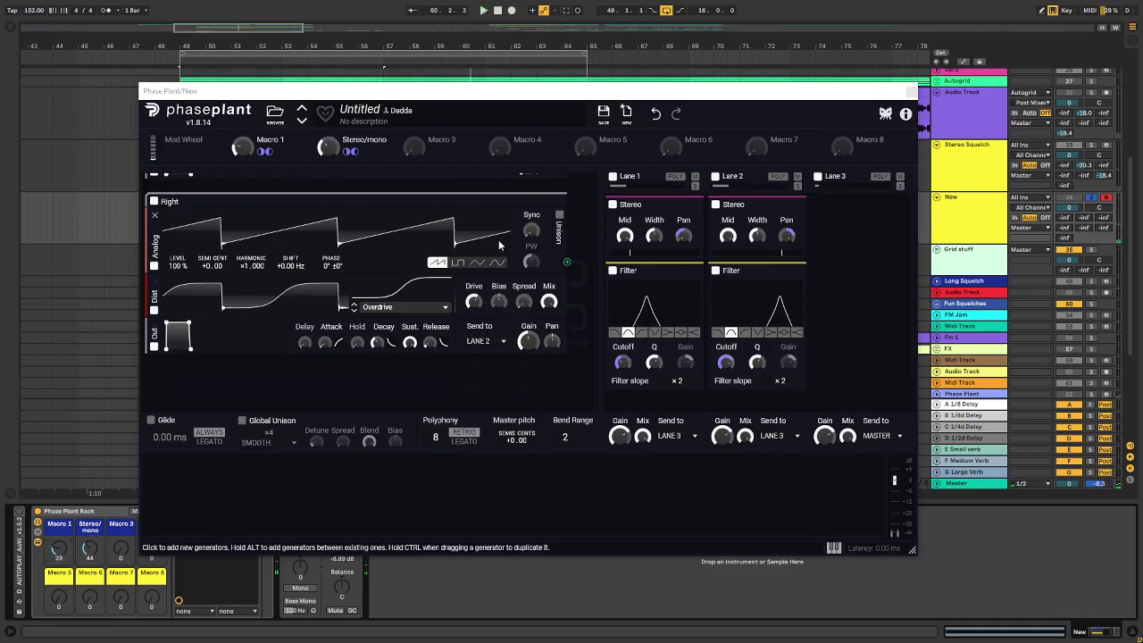
Step: Insert a Faturator ahead of the filter in both Lane 1 and Lane 2, minimizing the filters and the Faturators
left_click(799, 270)
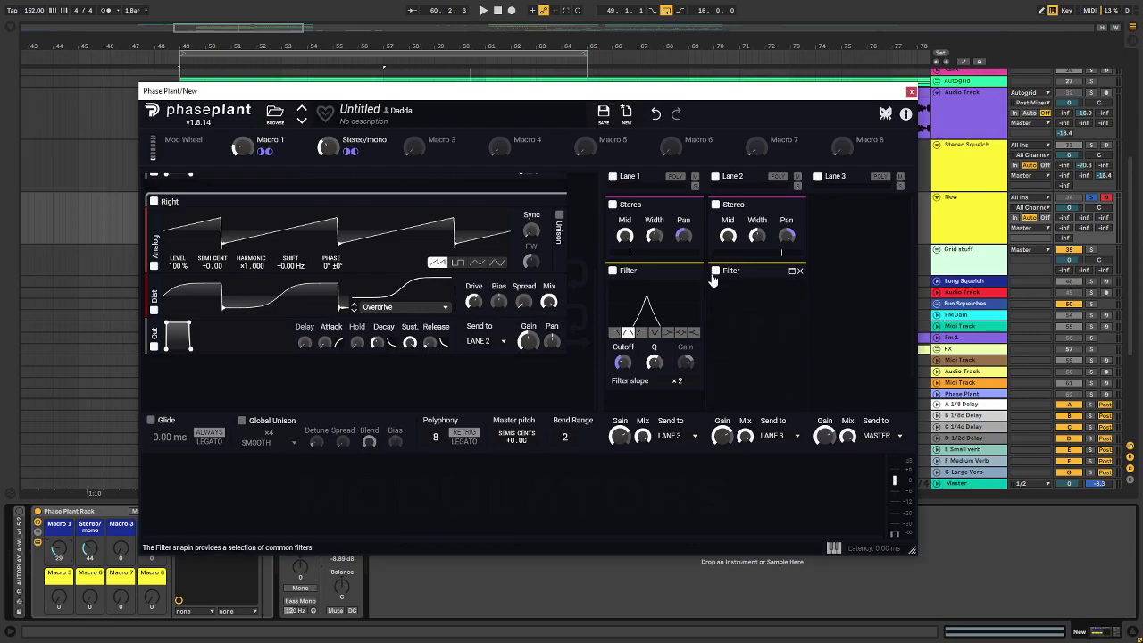
left_click(697, 270)
left_click(634, 312)
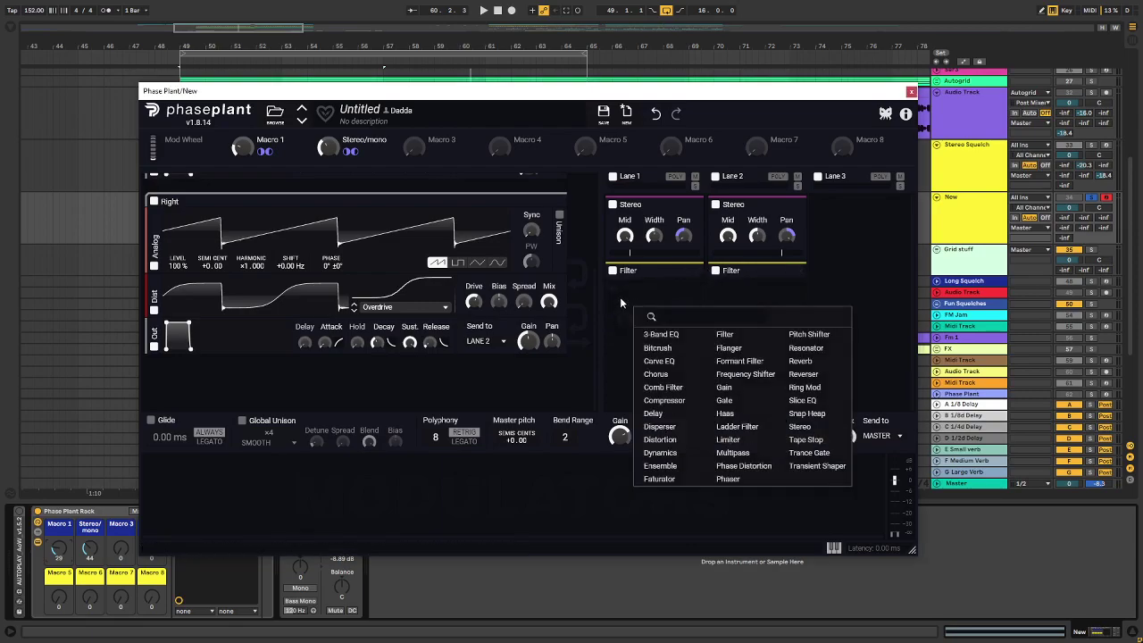
left_click(671, 482)
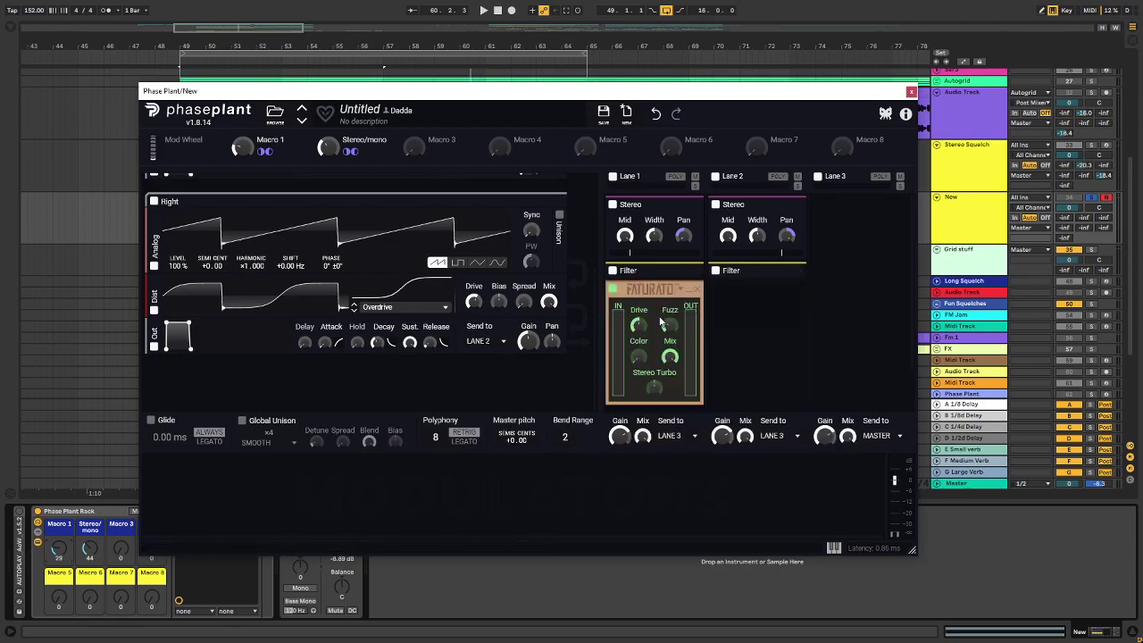
left_click(759, 324)
left_click(728, 486)
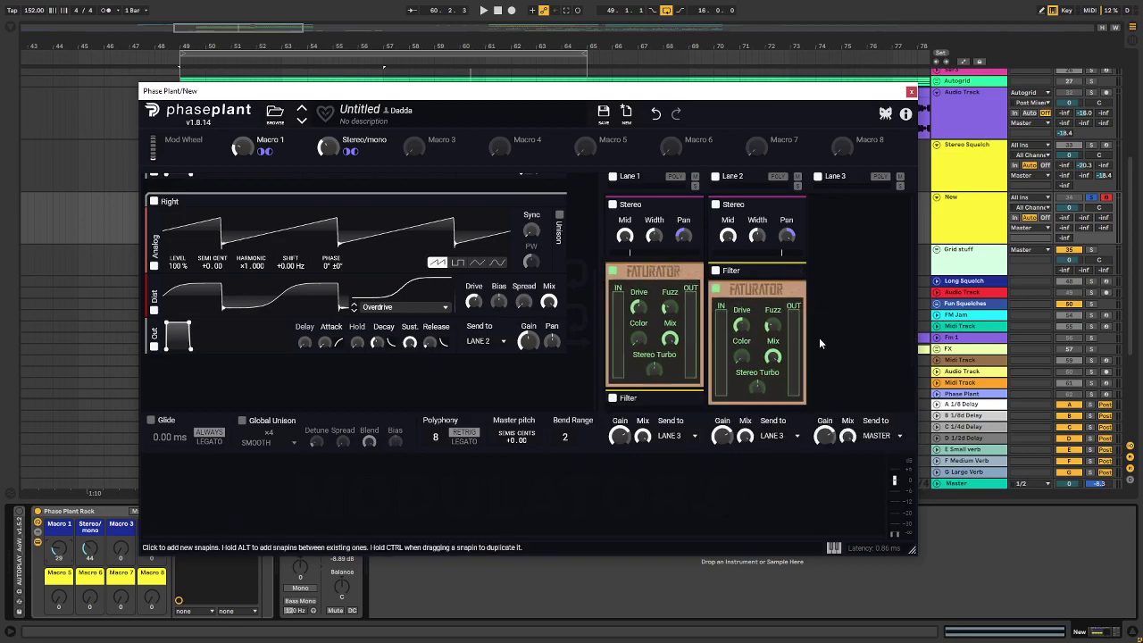
scroll(777, 284, "down", 1)
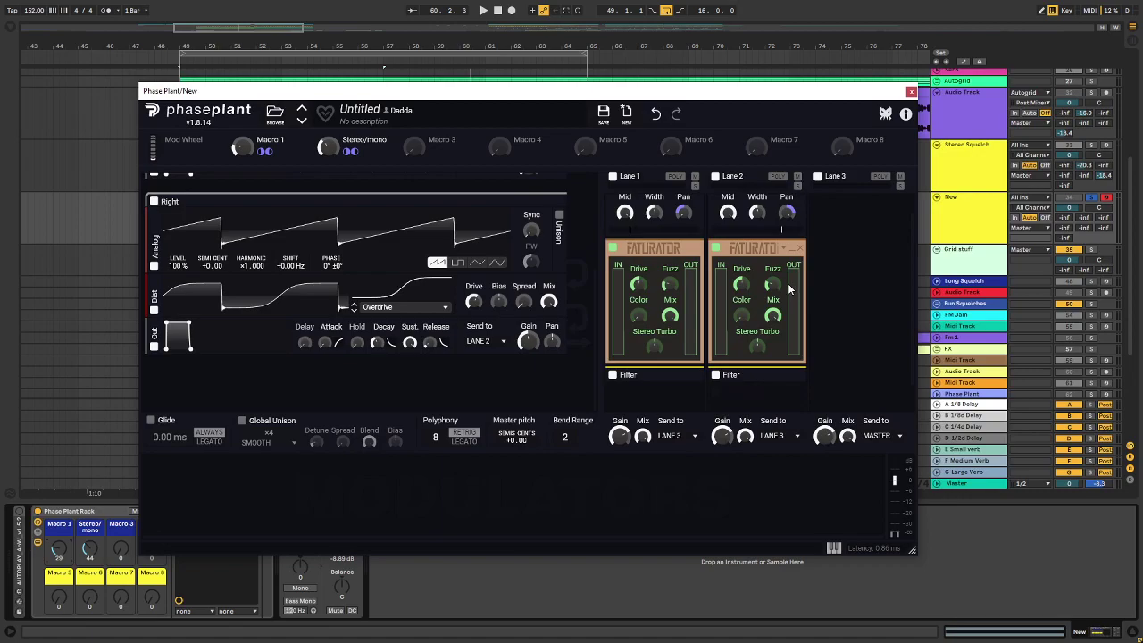
left_click(792, 258)
left_click(688, 256)
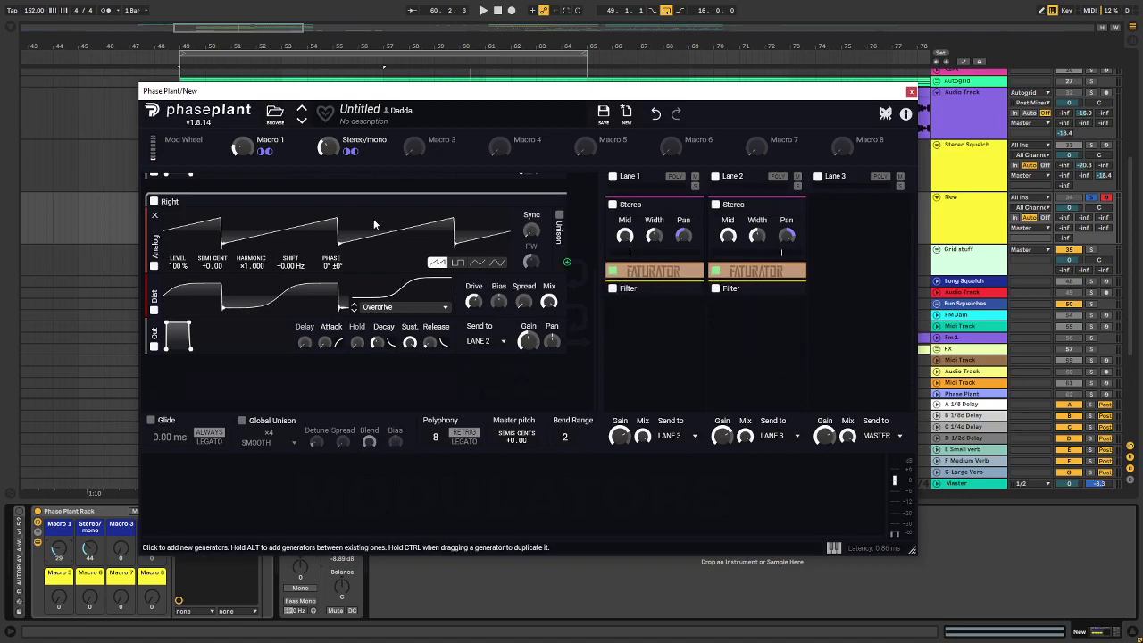
Step: Play the patch, try both Faturators after their filters, and return them to ahead of the filters
key("space")
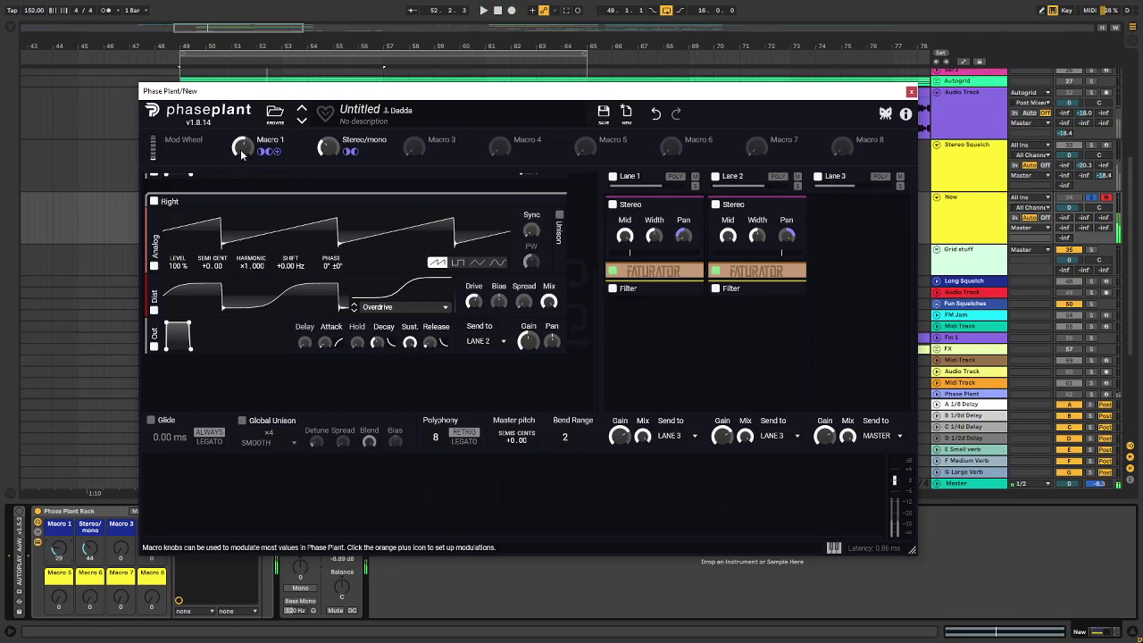
left_click_drag(657, 270, 653, 323)
left_click_drag(756, 270, 739, 313)
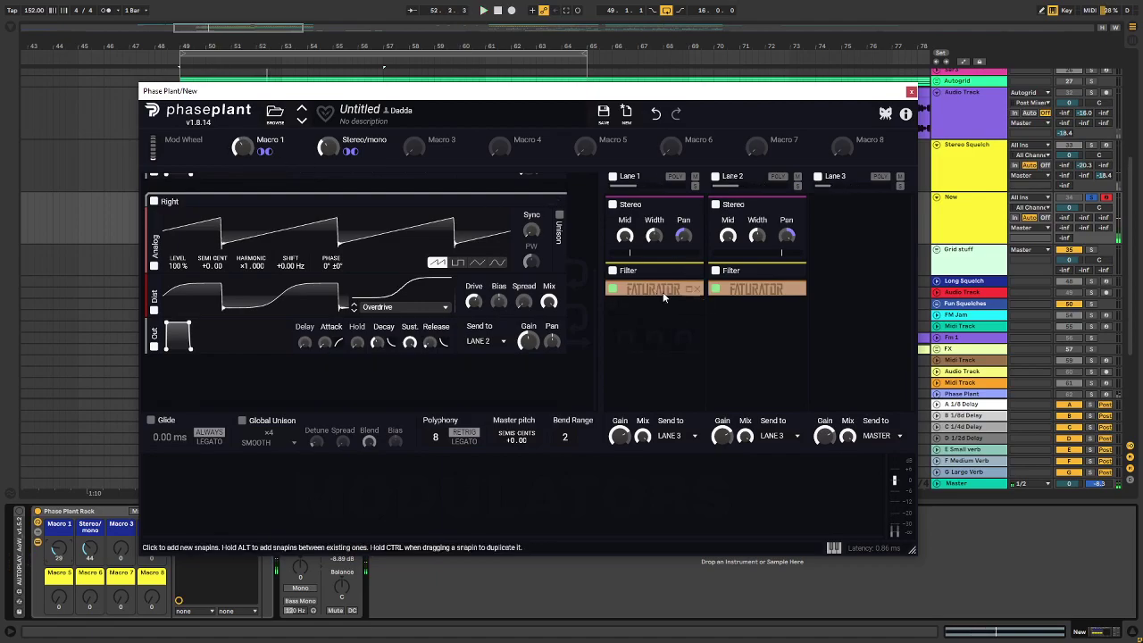
left_click_drag(668, 290, 666, 270)
left_click_drag(785, 289, 785, 268)
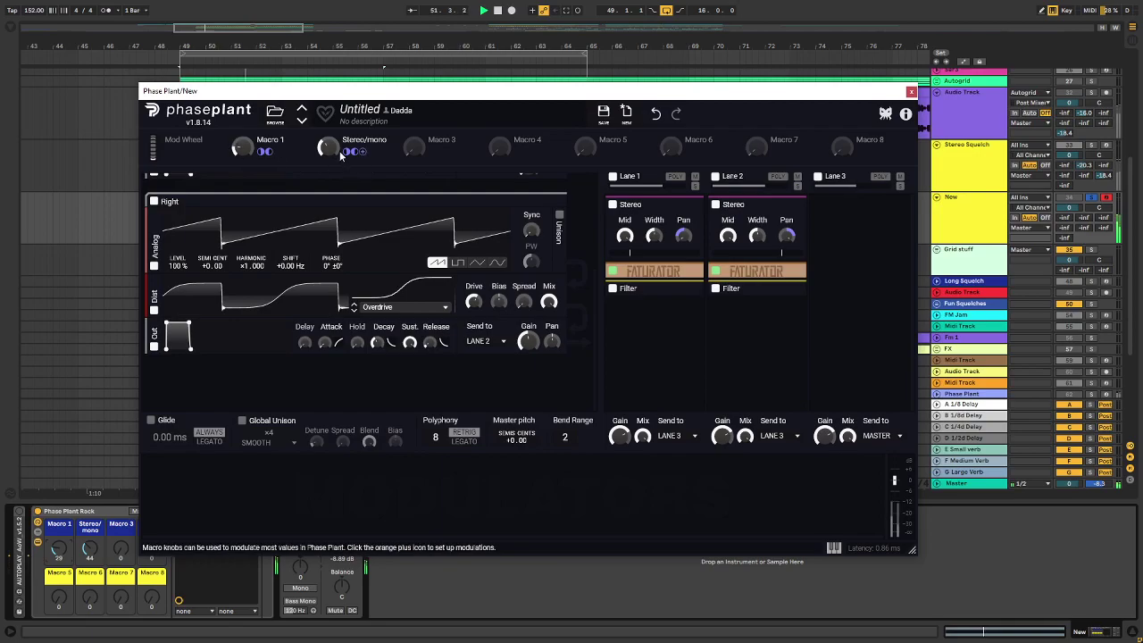
Step: Expand the lane filters and audition the patch while sweeping the Stereo/mono macro and Macro 1
left_click_drag(334, 150, 334, 171)
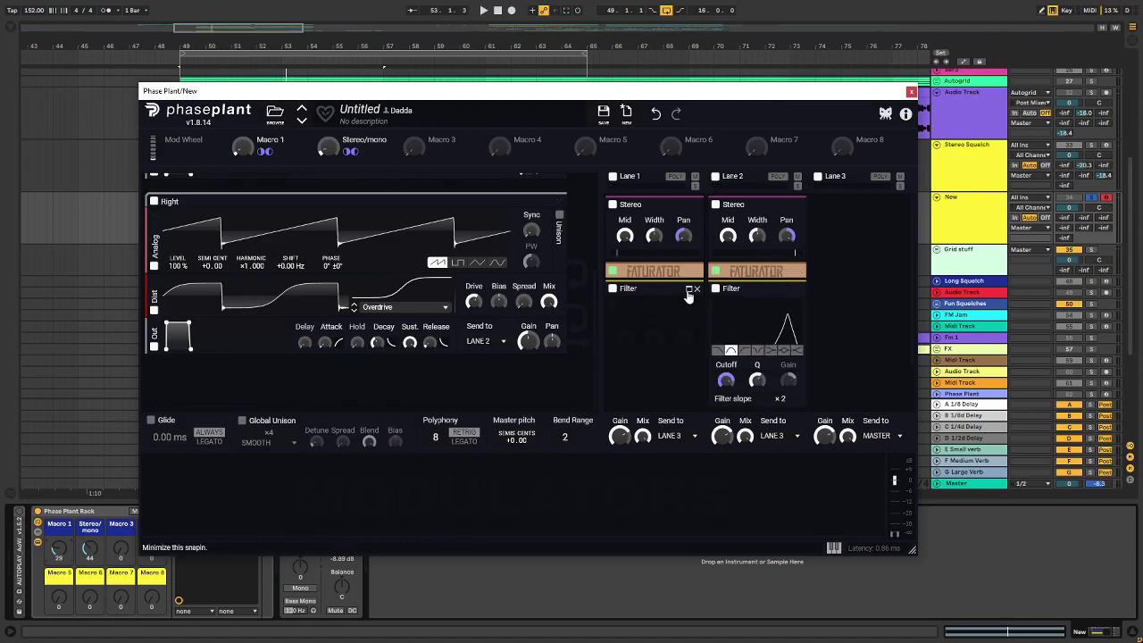
left_click(683, 290)
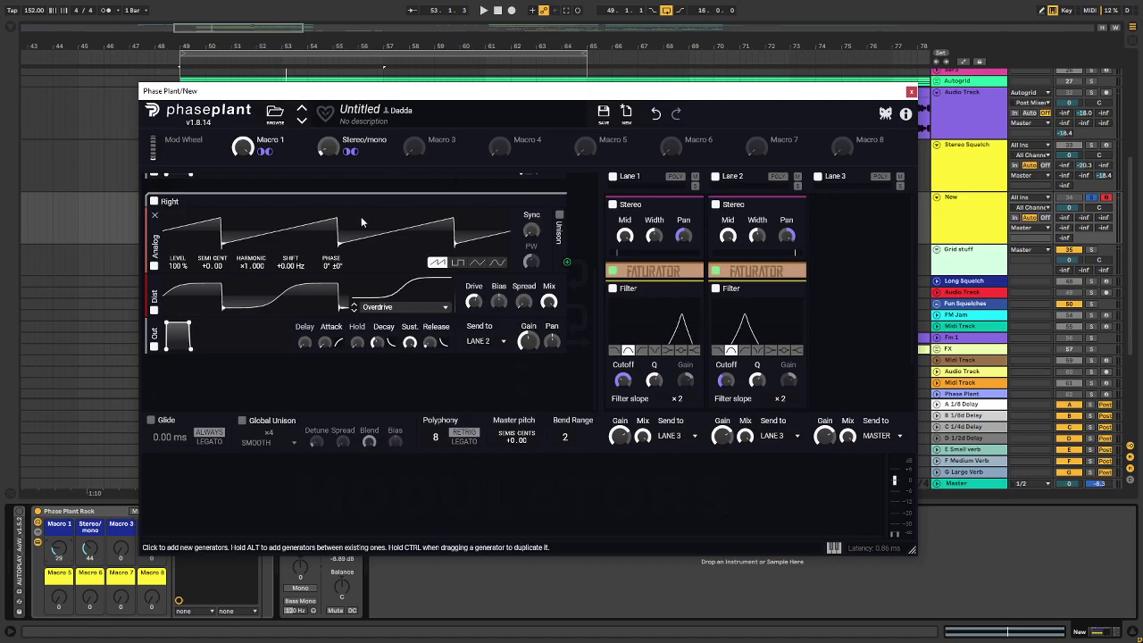
key("space")
left_click_drag(242, 147, 242, 190)
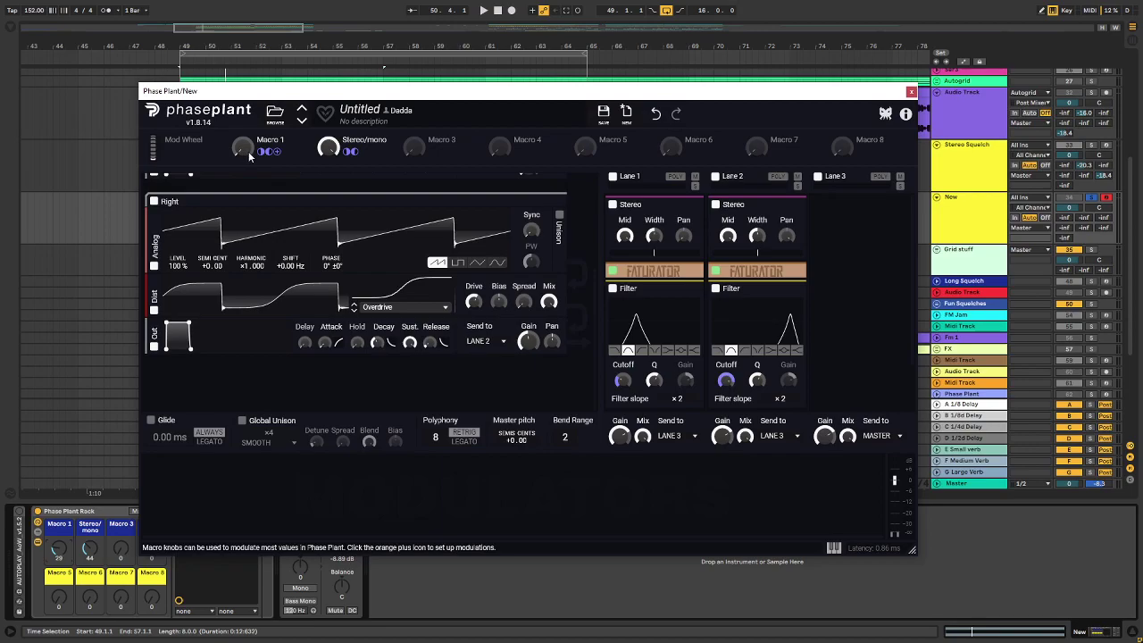
key("space")
left_click_drag(242, 151, 242, 268)
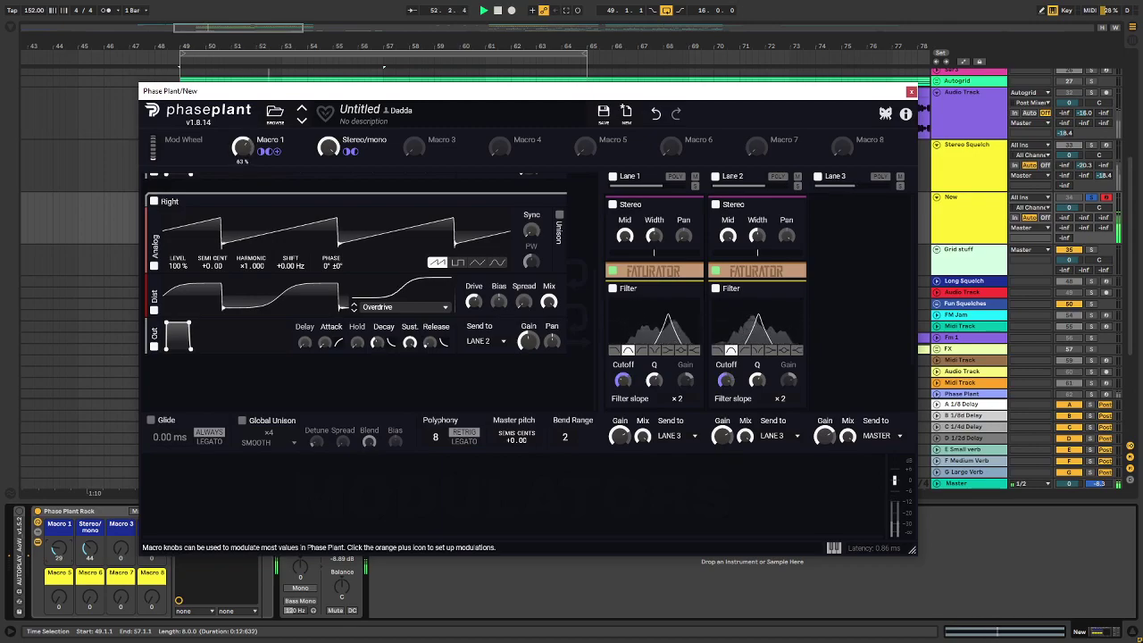
key("space")
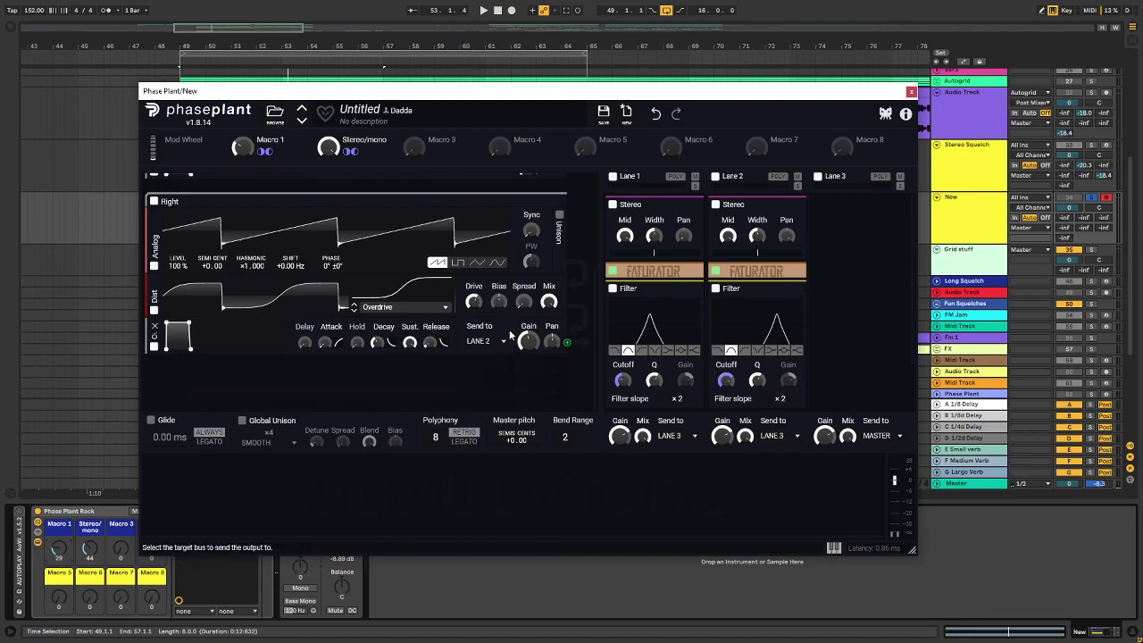
Step: Add an LFO modulator to the patch and check its polarity options
scroll(526, 267, "up", 4)
scroll(531, 257, "down", 2)
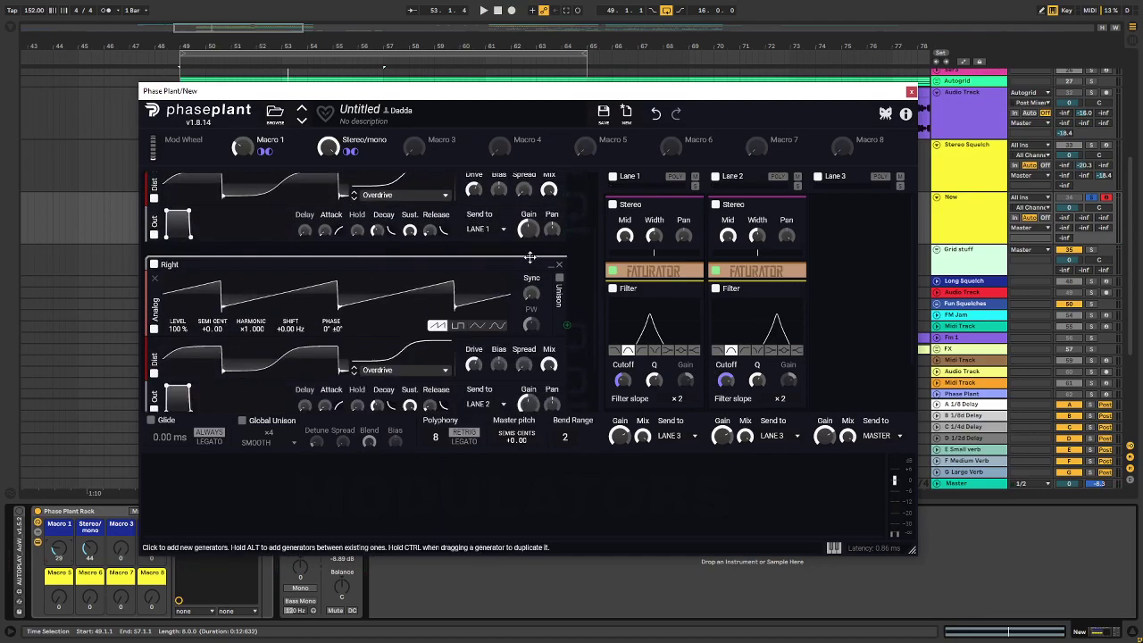
scroll(412, 286, "down", 2)
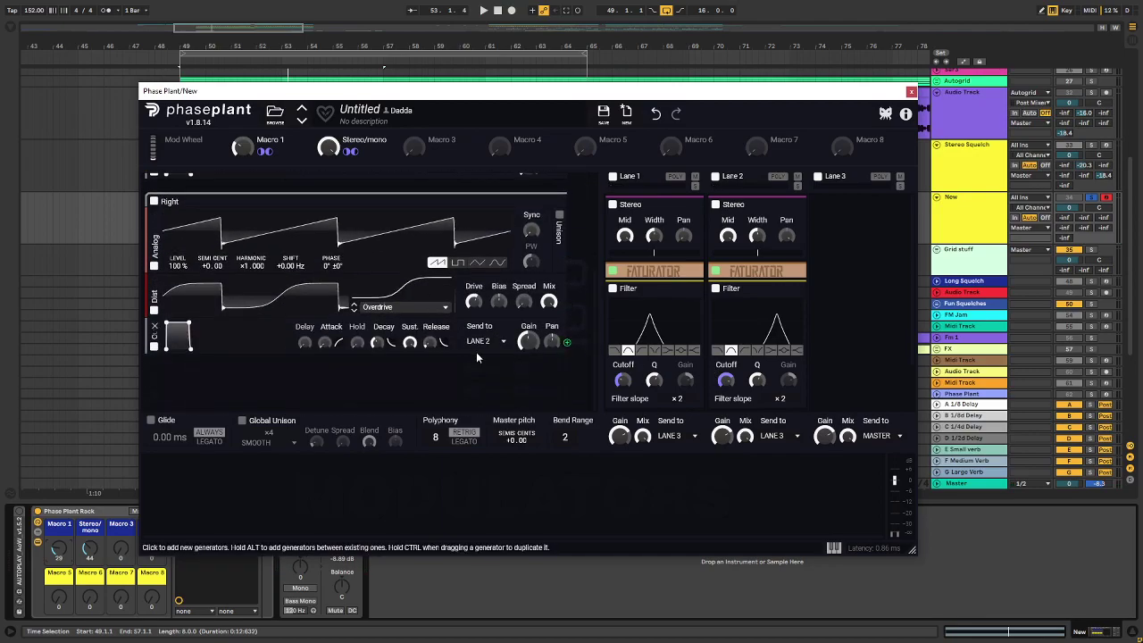
left_click(179, 479)
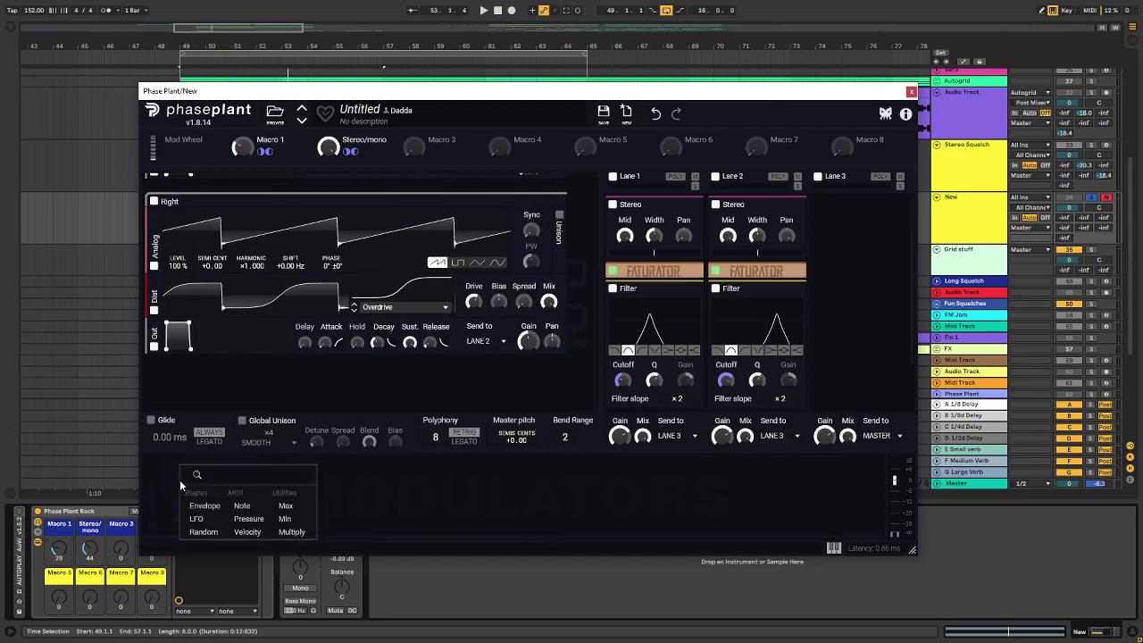
left_click(211, 521)
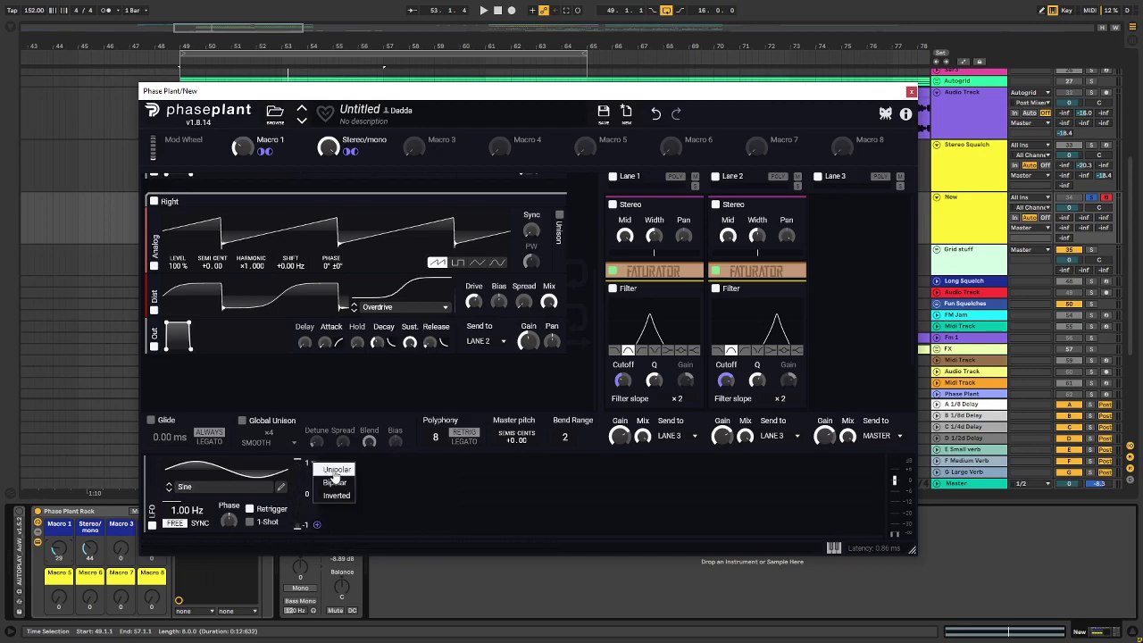
left_click(334, 470)
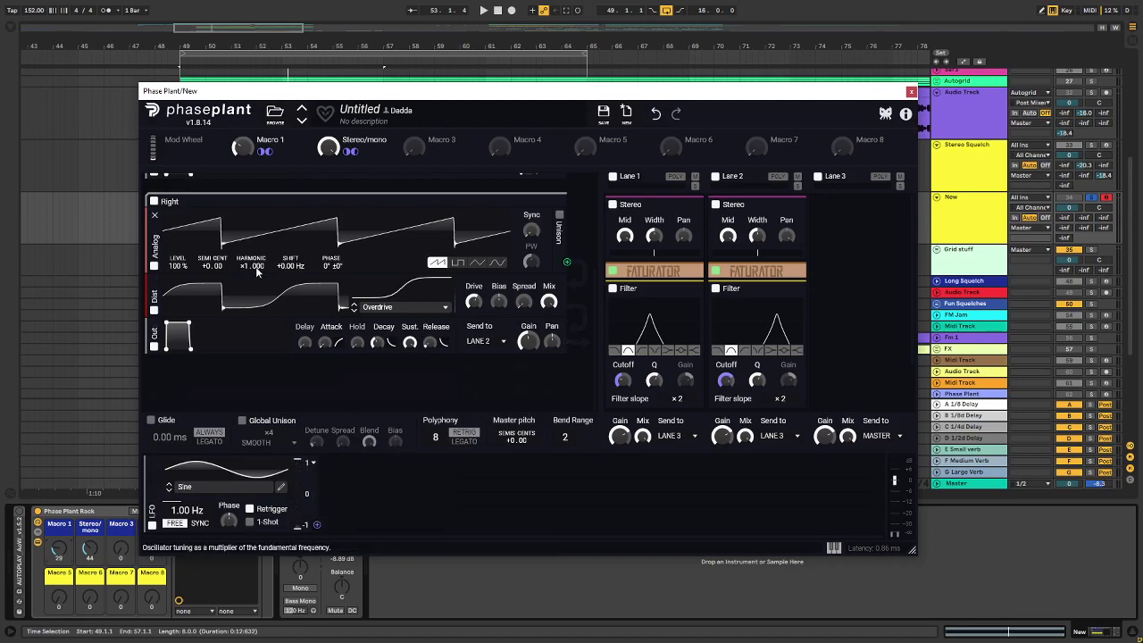
Step: Modulate the Right oscillator's semitone pitch upwards with the LFO by about +22 semitones while the patch plays
scroll(258, 274, "up", 2)
left_click_drag(317, 524, 215, 344)
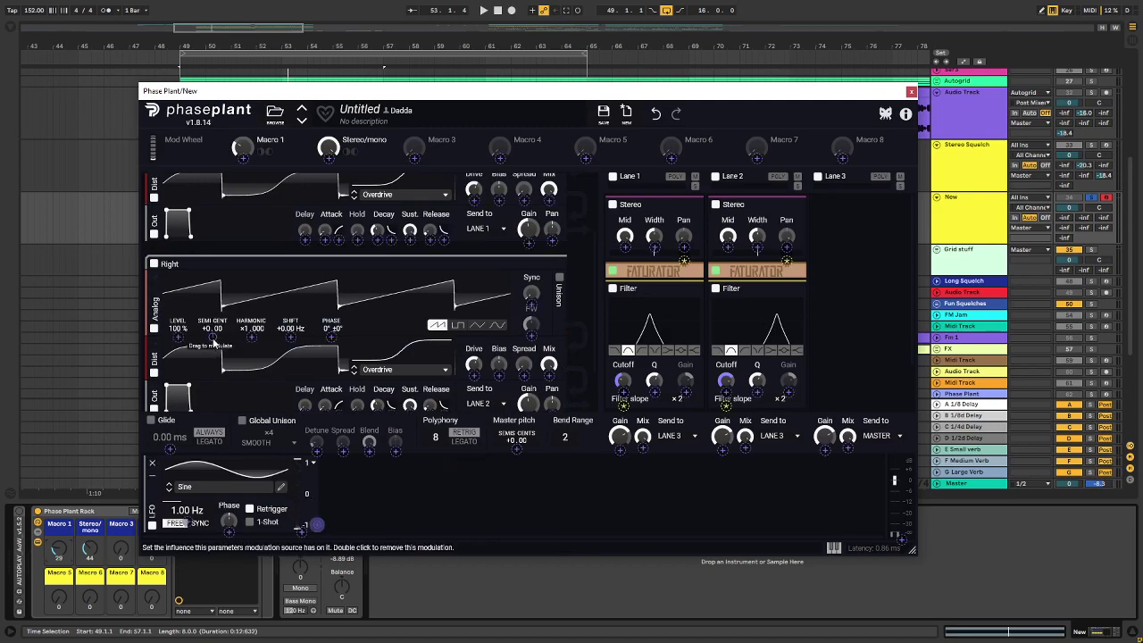
key("space")
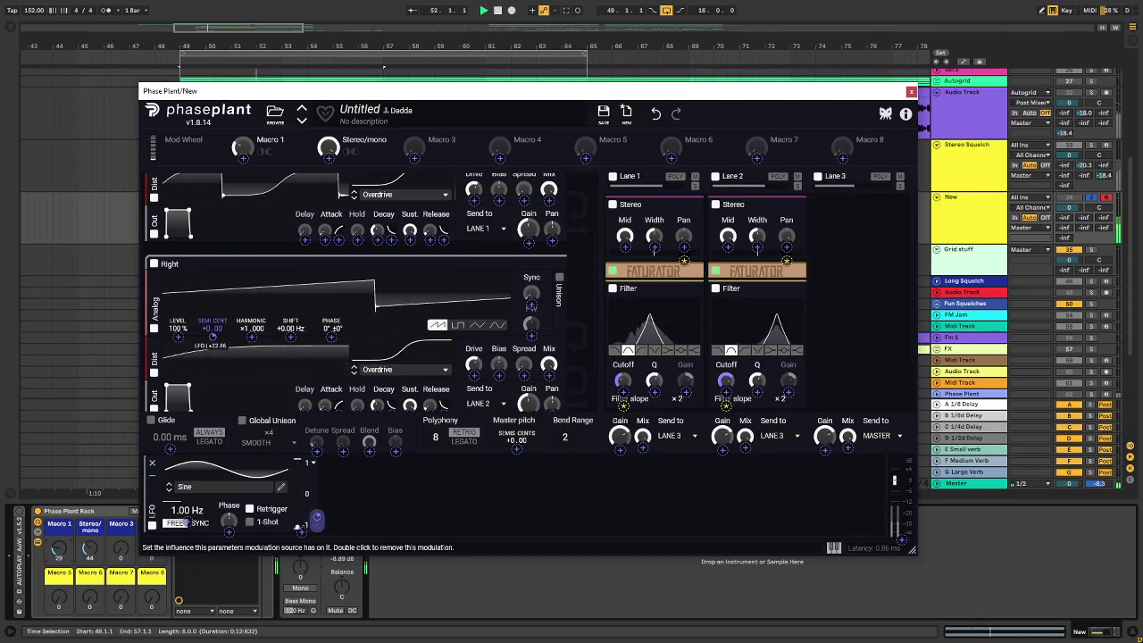
left_click(212, 338)
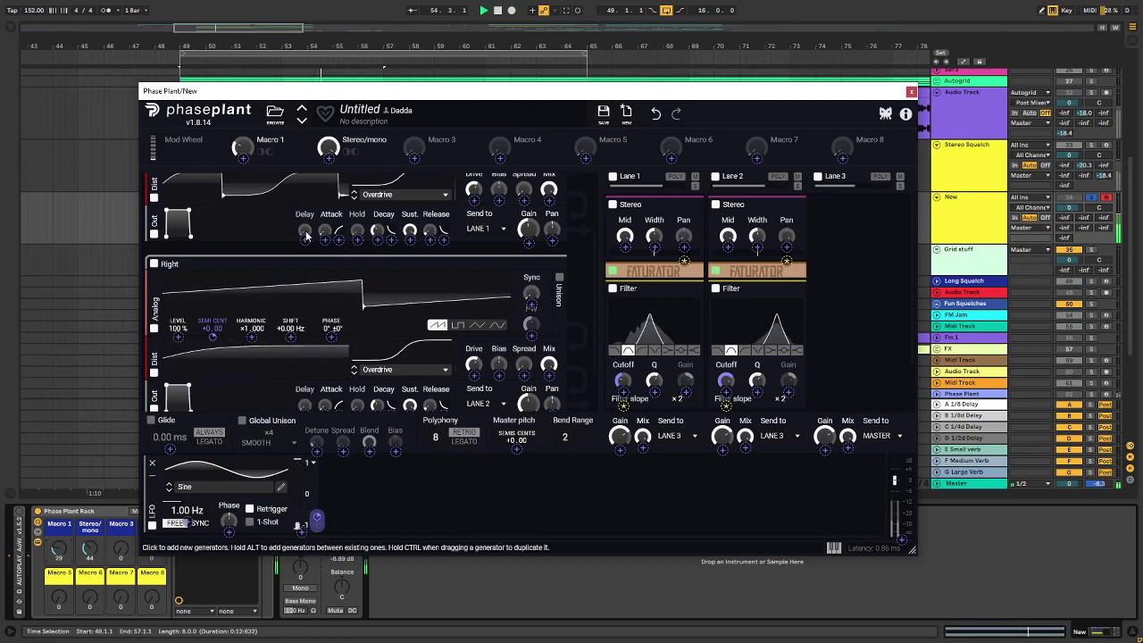
Step: Modulate the Left oscillator's semitone pitch with the same LFO, setting the amount to -24 semitones
scroll(281, 272, "up", 2)
scroll(272, 281, "up", 1)
scroll(220, 365, "down", 3)
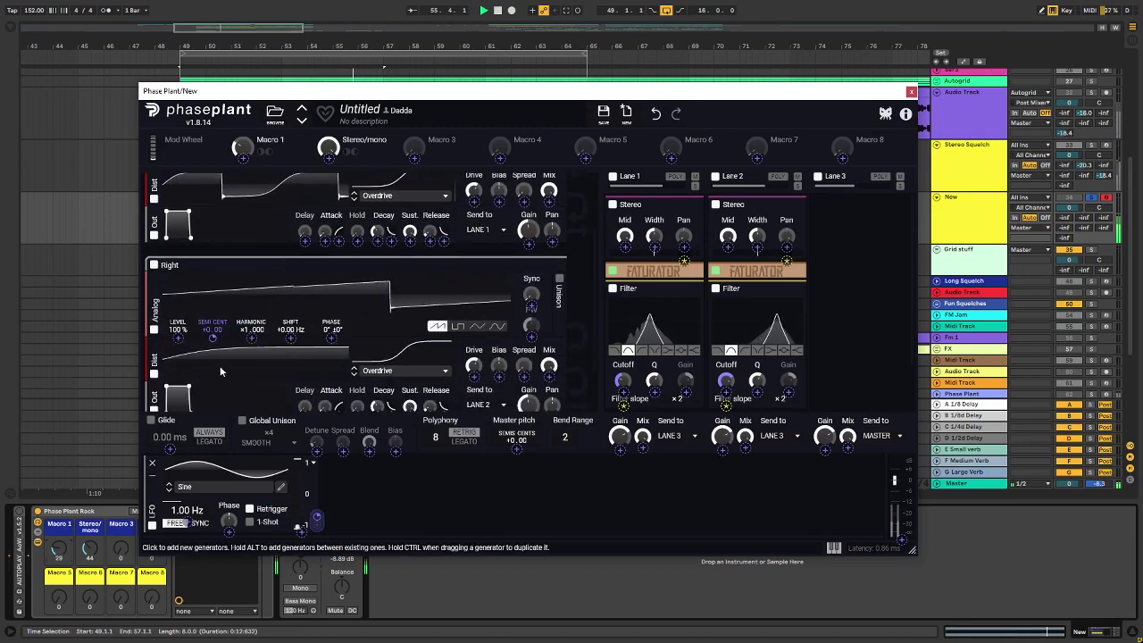
scroll(234, 293, "up", 3)
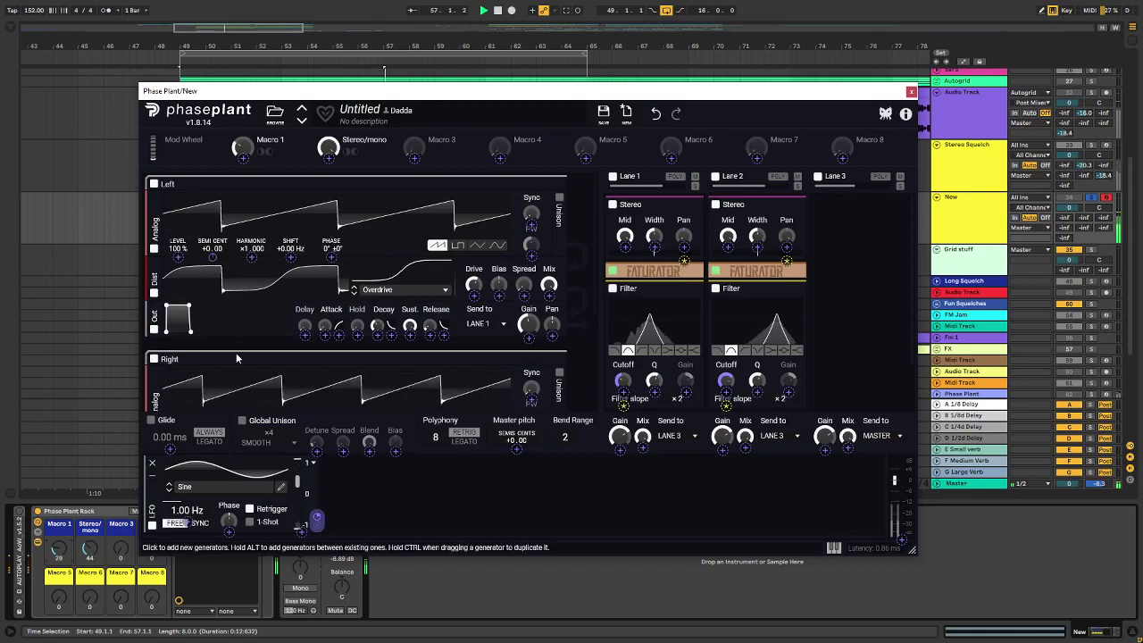
scroll(234, 355, "down", 3)
scroll(250, 236, "up", 3)
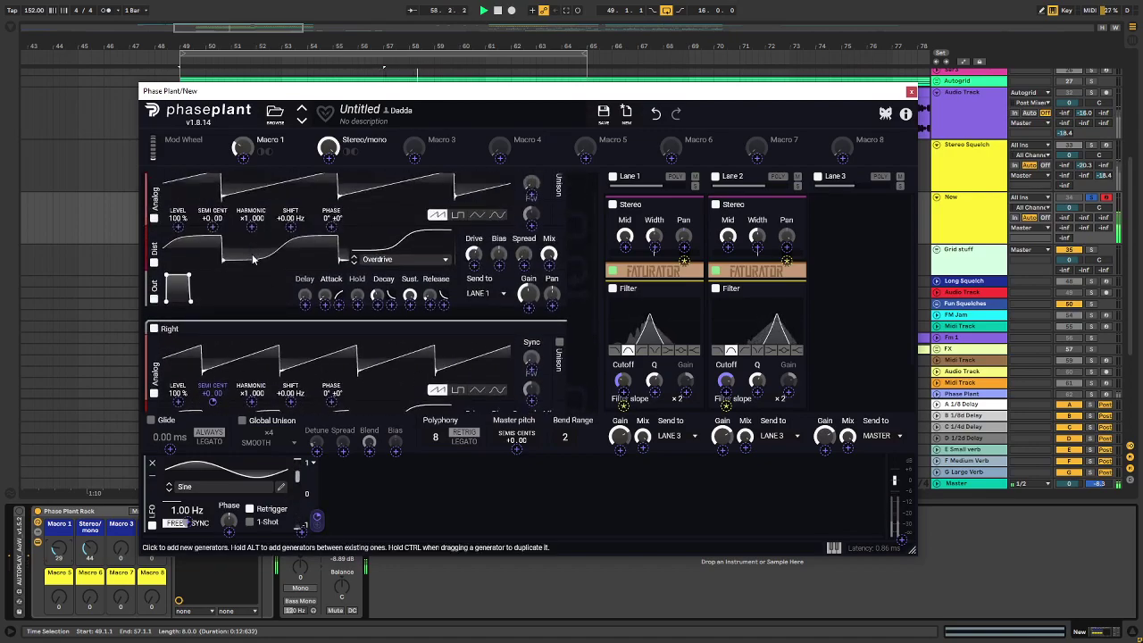
left_click_drag(212, 256, 213, 260)
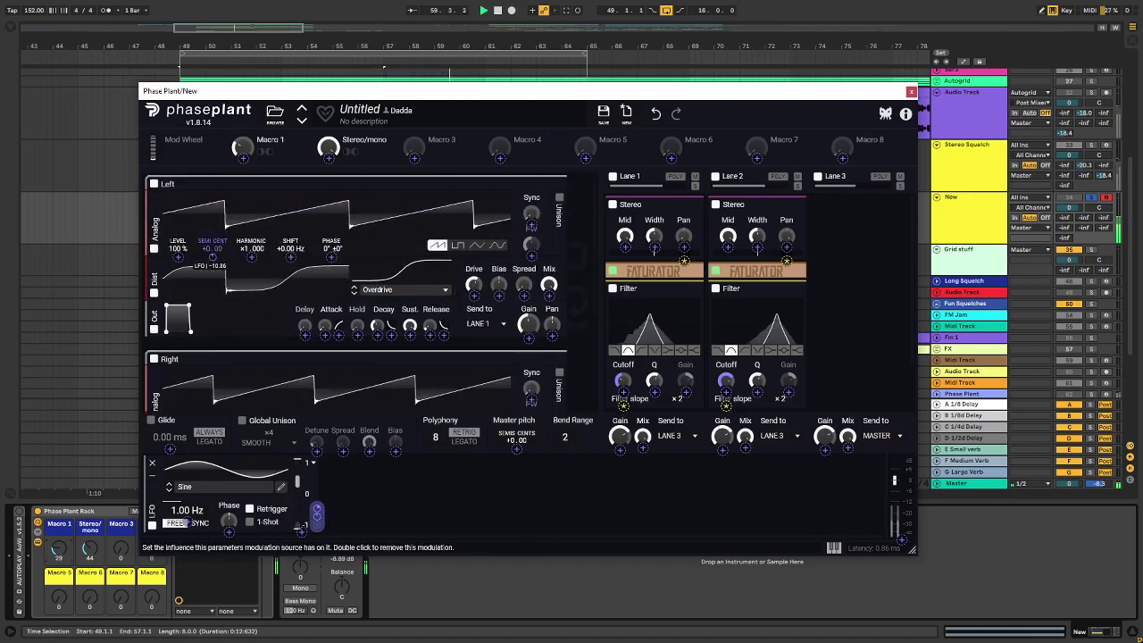
right_click(212, 259)
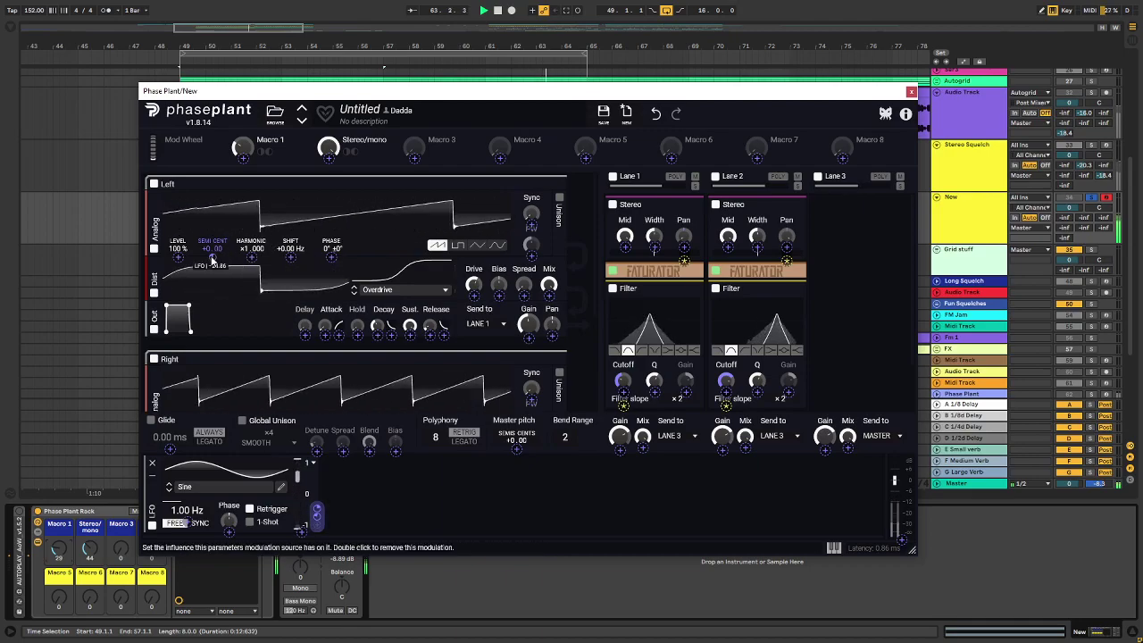
mouse_move(213, 258)
type("-24.0")
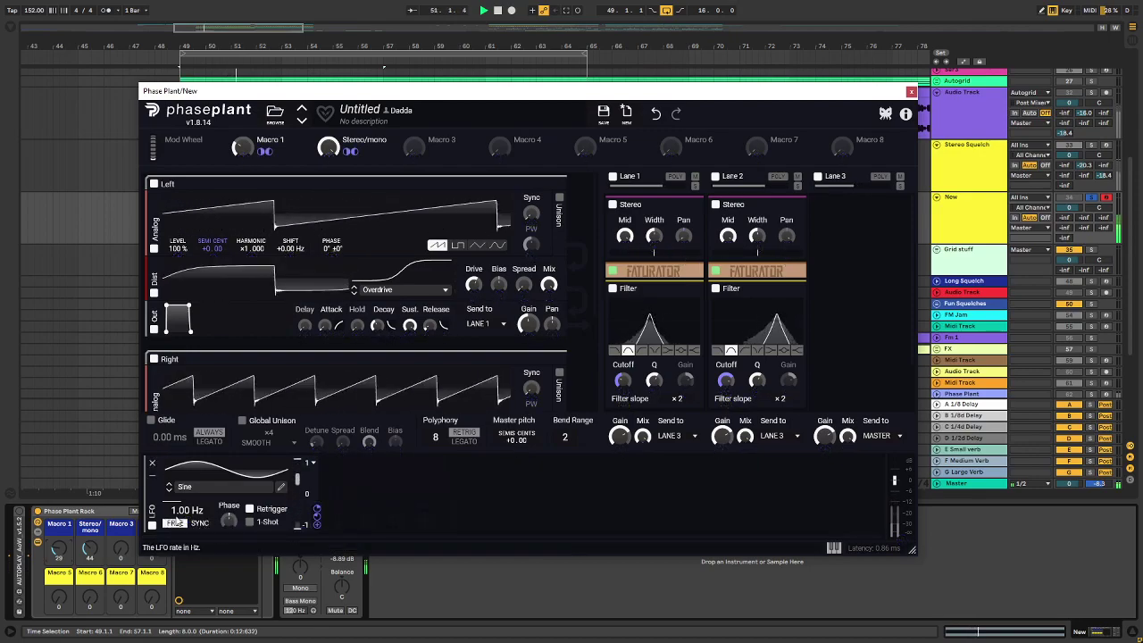
Step: Slow the LFO rate to 0.40 Hz and audition the patch while raising Macro 1 to its maximum
left_click_drag(187, 510, 187, 536)
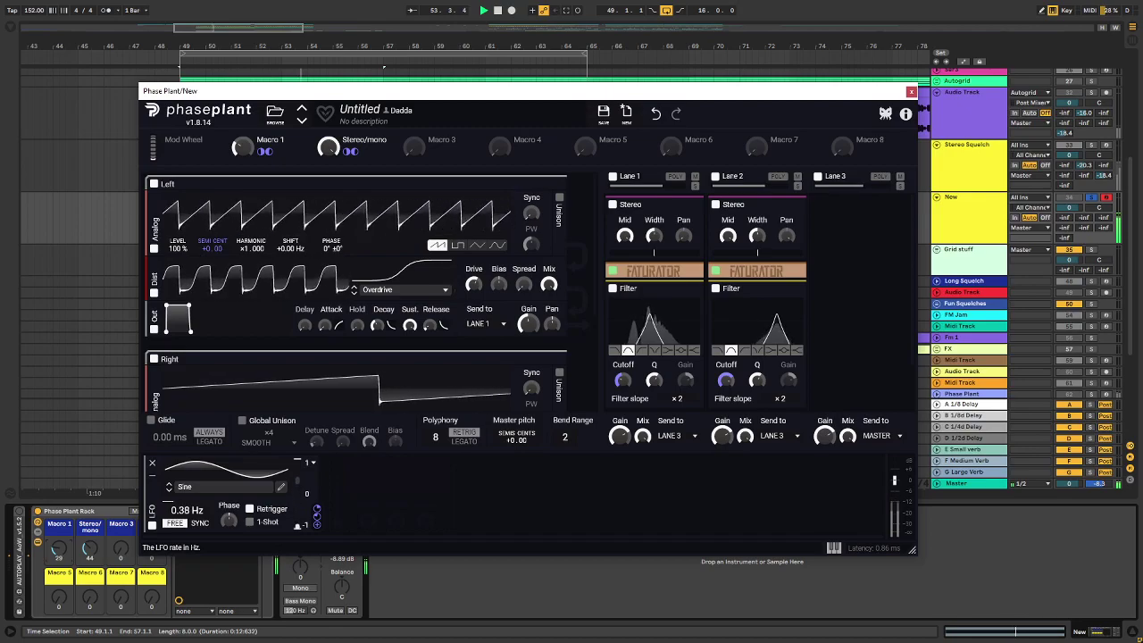
left_click_drag(186, 510, 186, 507)
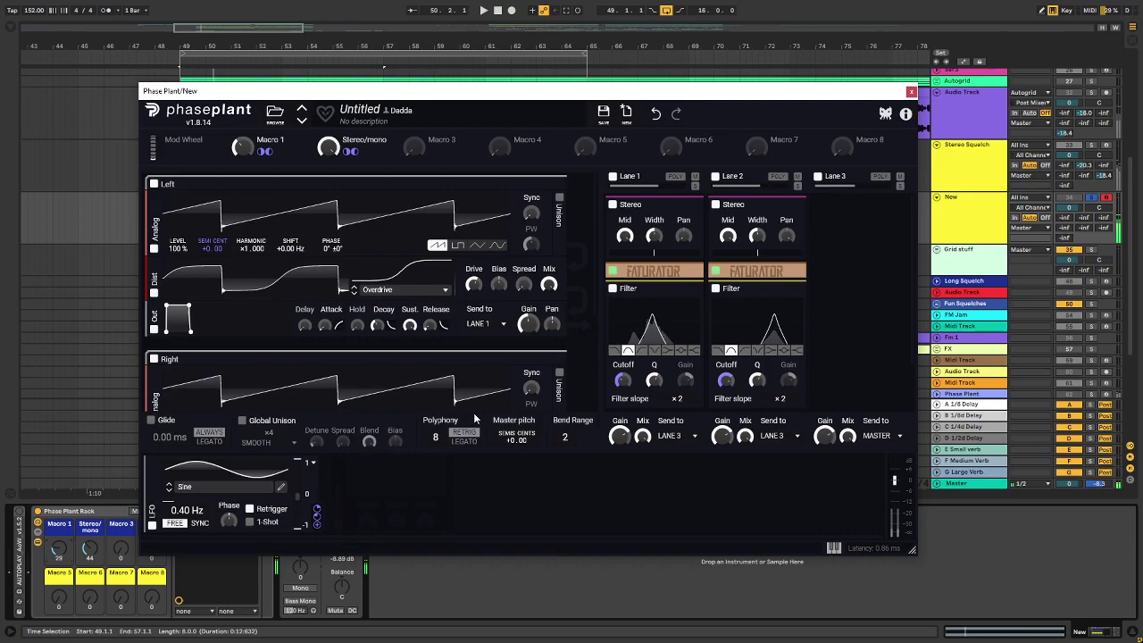
key("space")
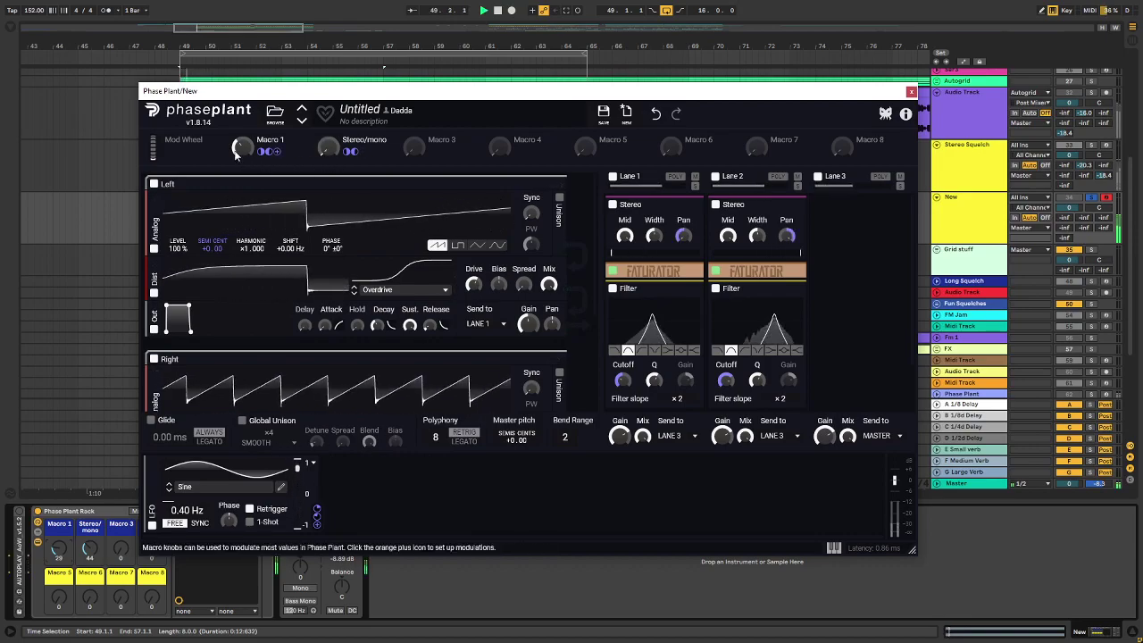
left_click_drag(242, 147, 243, 86)
key("space")
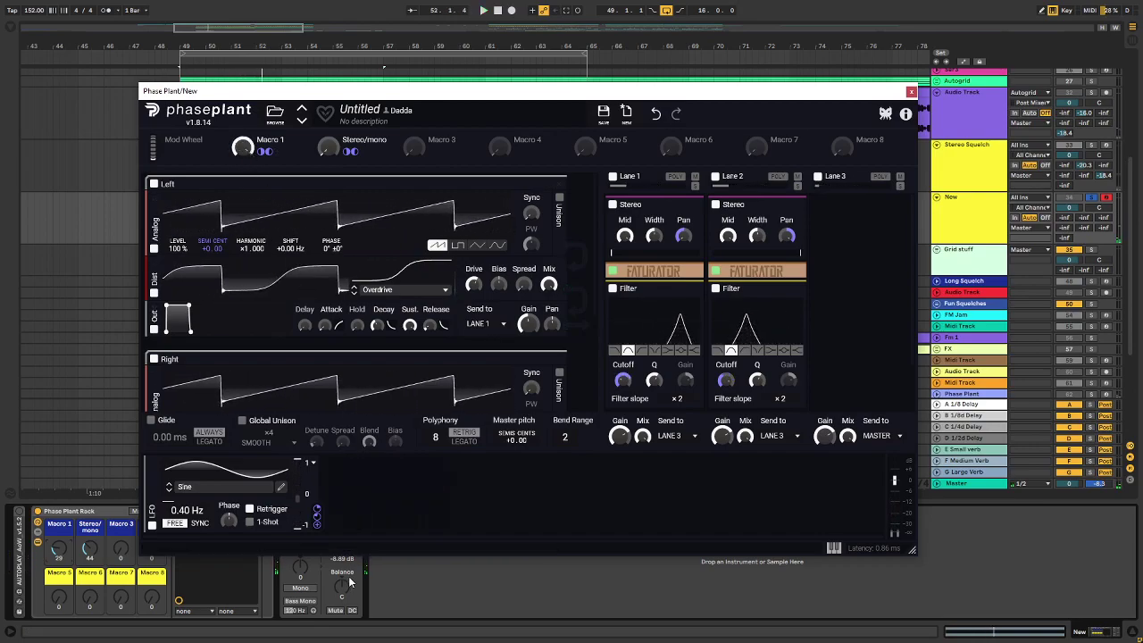
Step: Turn off Retrigger on the first LFO and add a second sine LFO running at 0.26 Hz
mouse_move(317, 523)
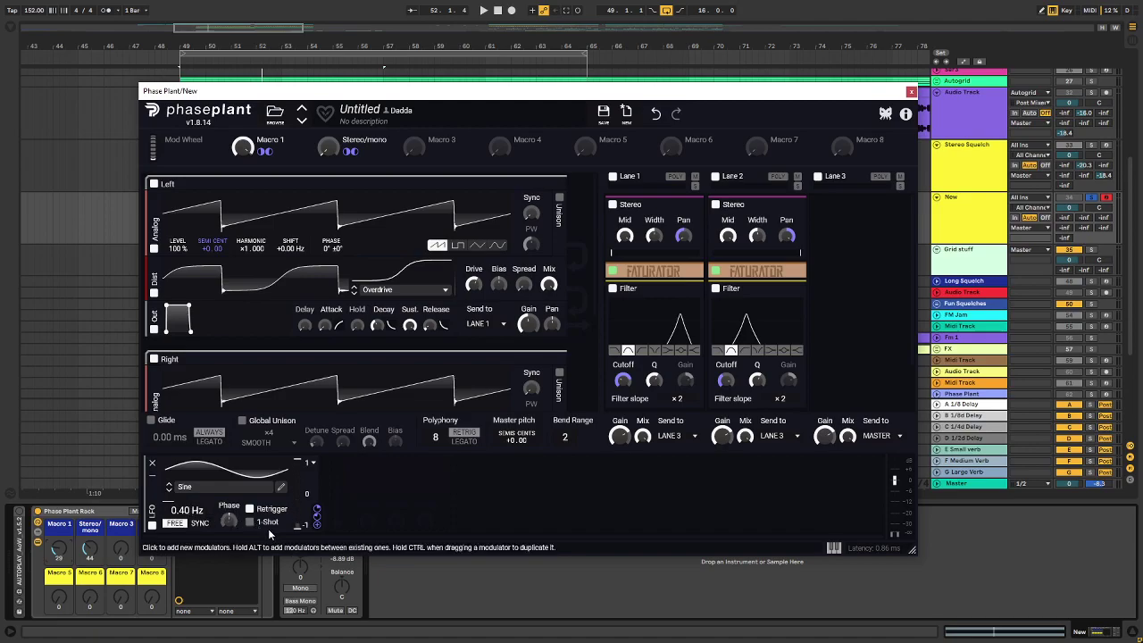
left_click(249, 508)
left_click(362, 494)
left_click(378, 519)
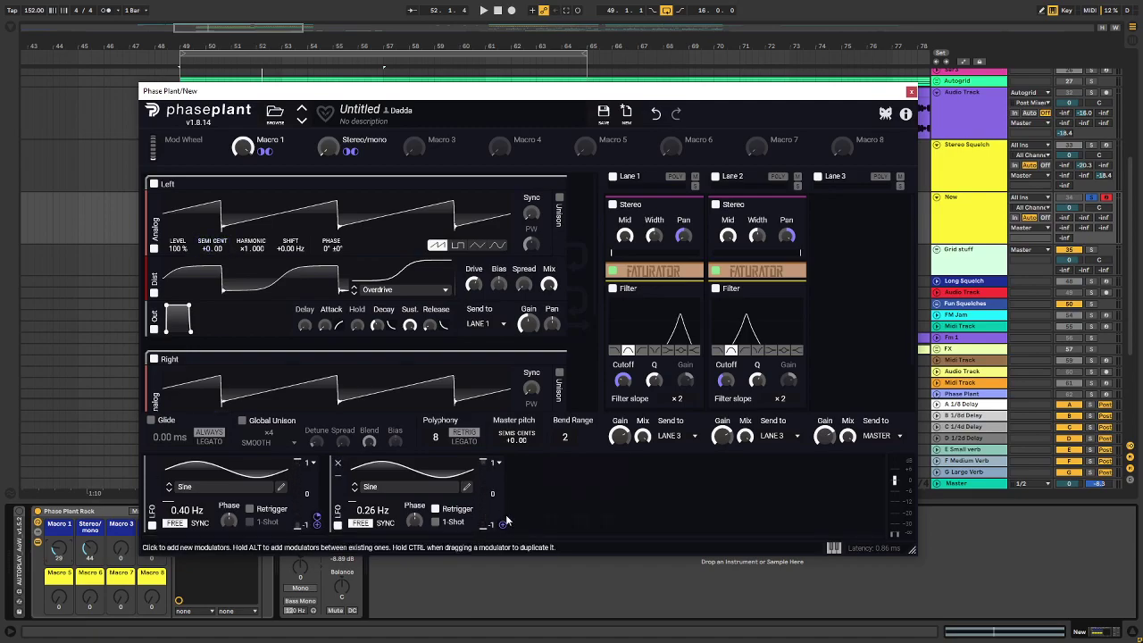
Step: Modulate the Left oscillator's semitone pitch with the second LFO and audition the result while turning Macro 1
left_click_drag(503, 525, 212, 258)
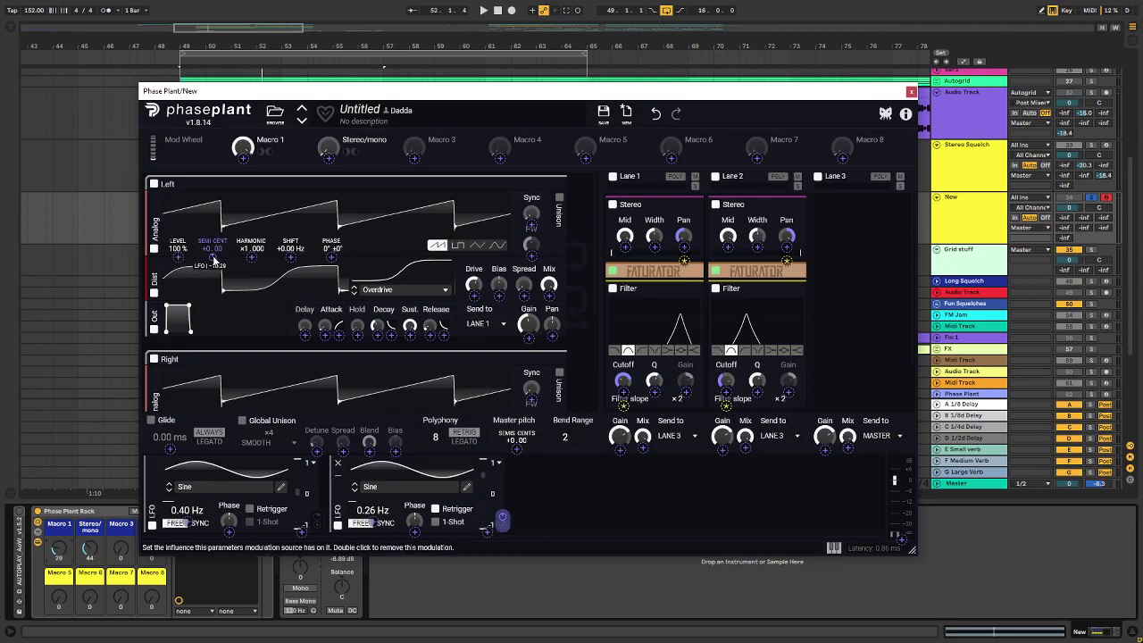
right_click(214, 258)
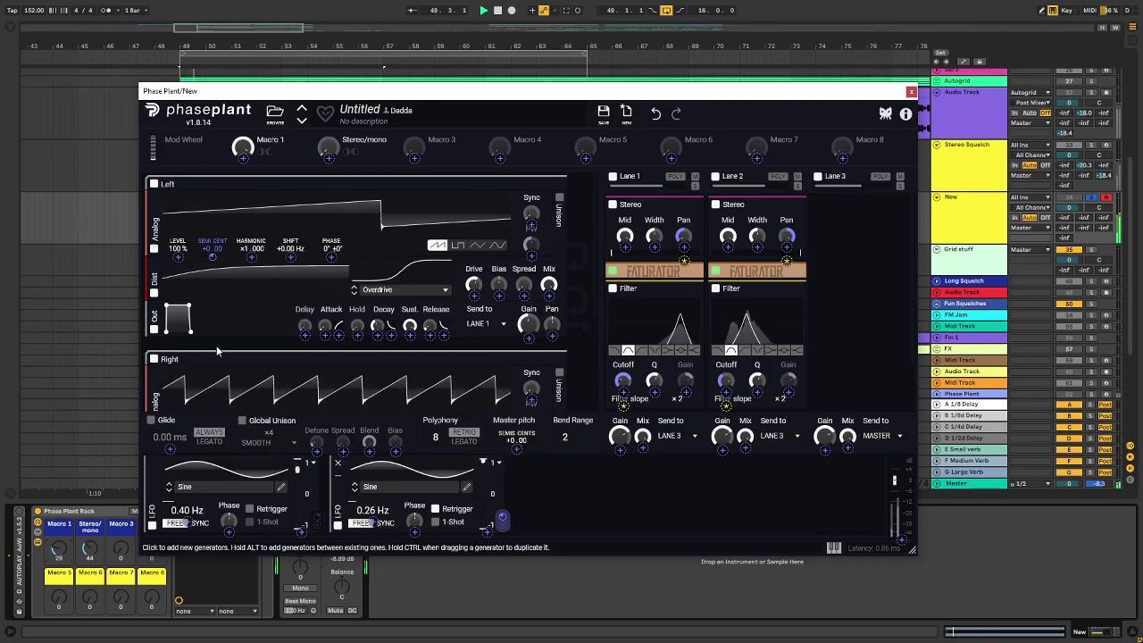
mouse_move(246, 147)
left_mouse_down()
mouse_move(247, 218)
mouse_move(246, 127)
mouse_move(246, 141)
left_mouse_up()
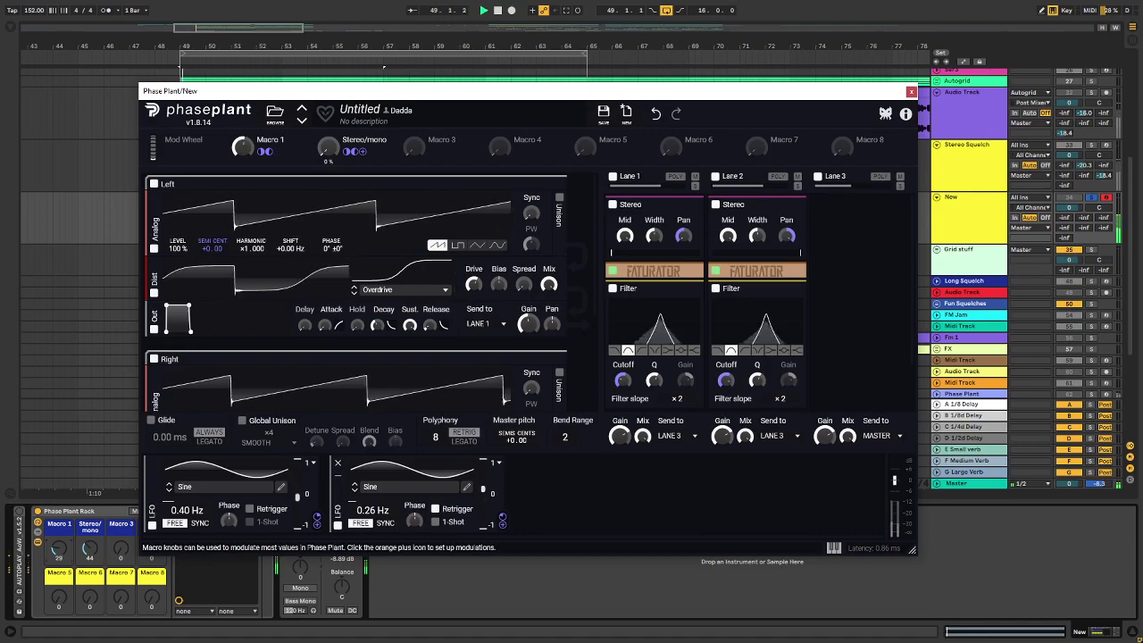
Step: Audition the patch in mono by raising the Stereo/mono macro to its maximum while sweeping Macro 1 up
left_click_drag(329, 147, 328, 125)
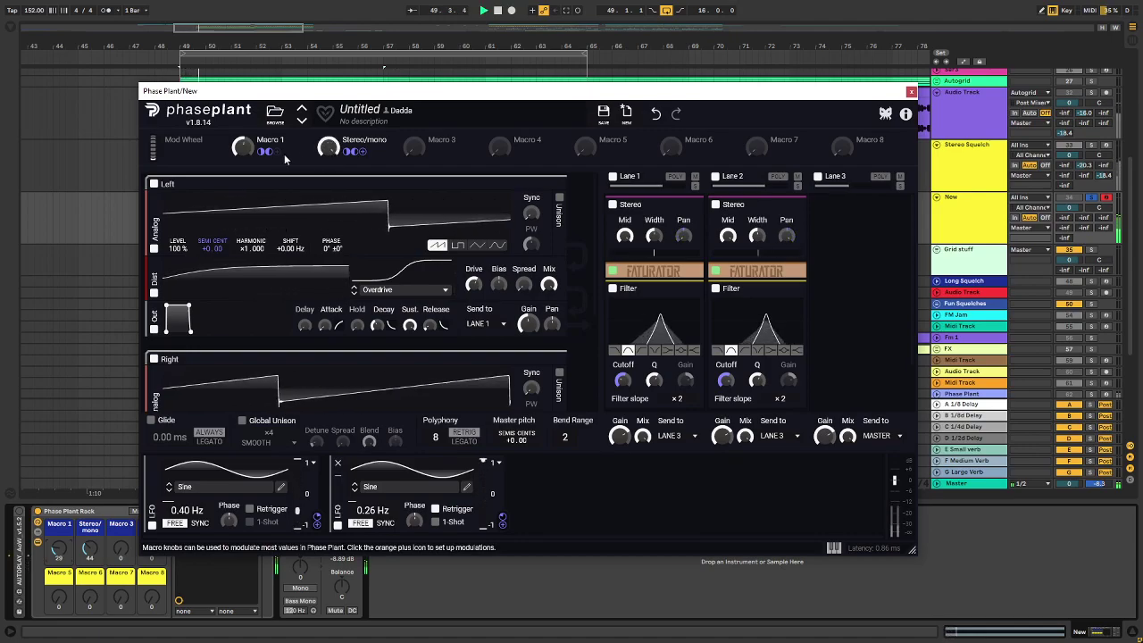
left_click_drag(243, 147, 243, 127)
key("space")
Step: Collapse the Right and Left generator groups and minimize both existing LFOs
scroll(781, 338, "down", 2)
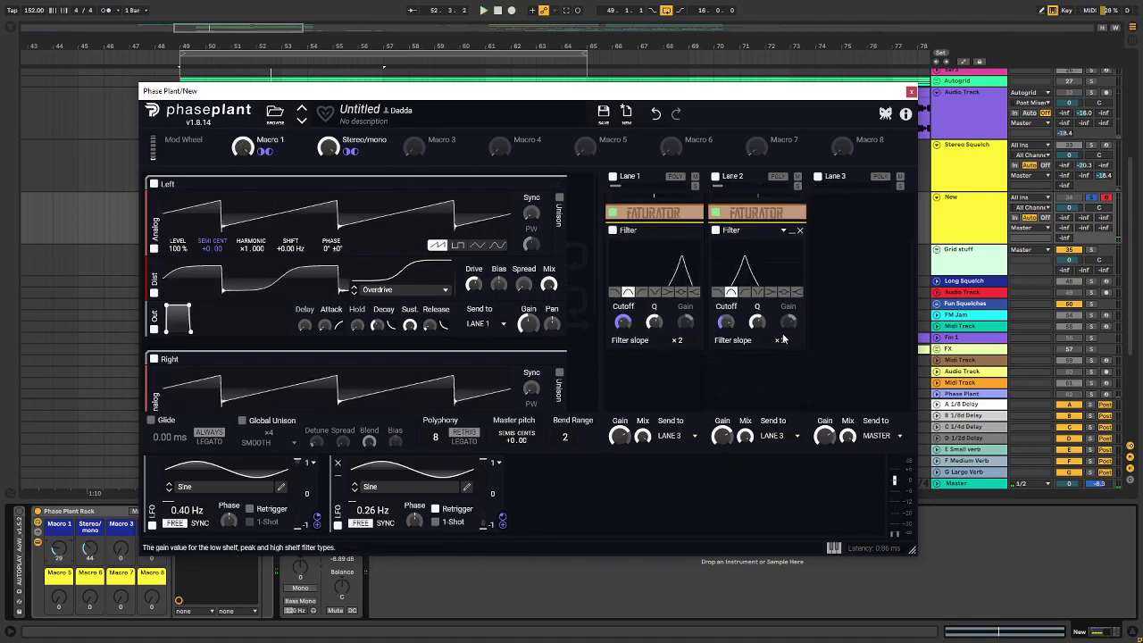
left_click(559, 359)
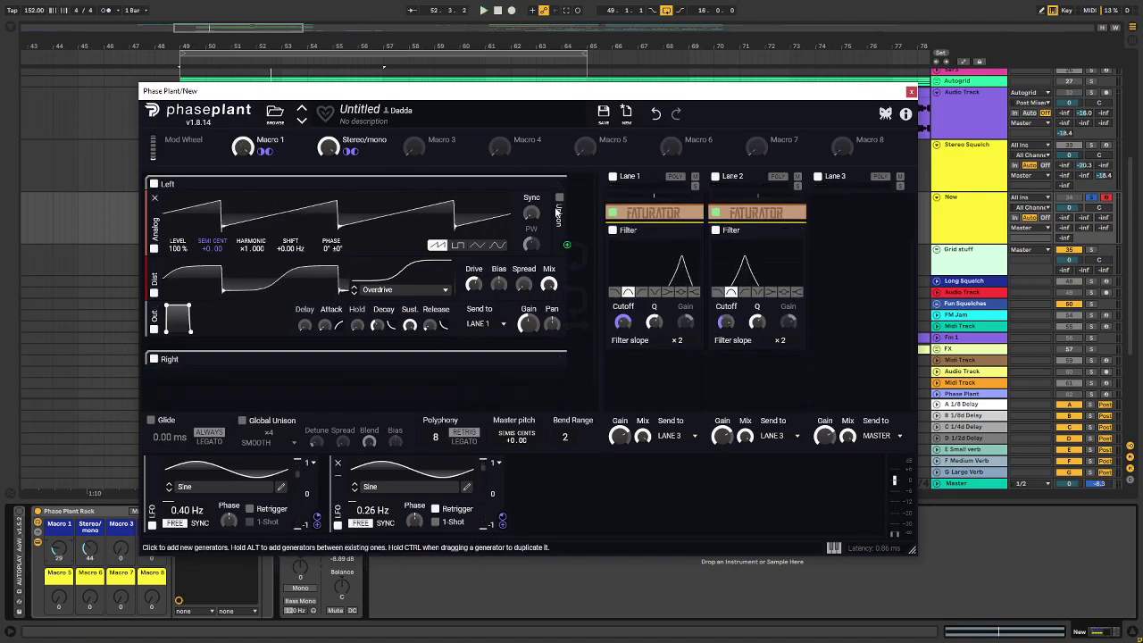
left_click(552, 189)
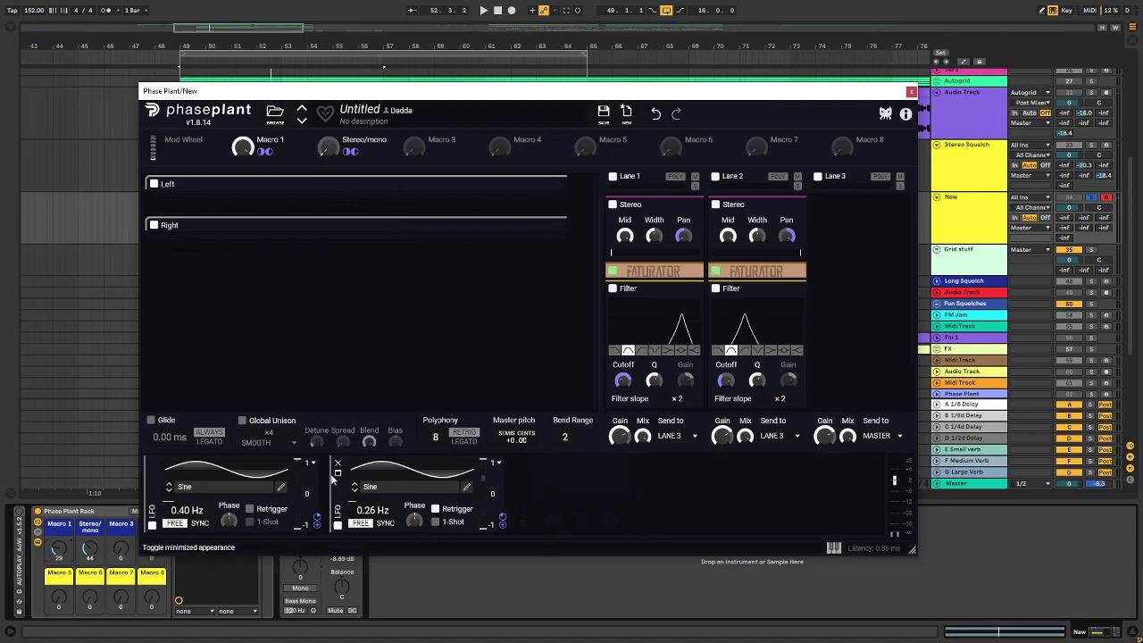
left_click(338, 475)
left_click(153, 473)
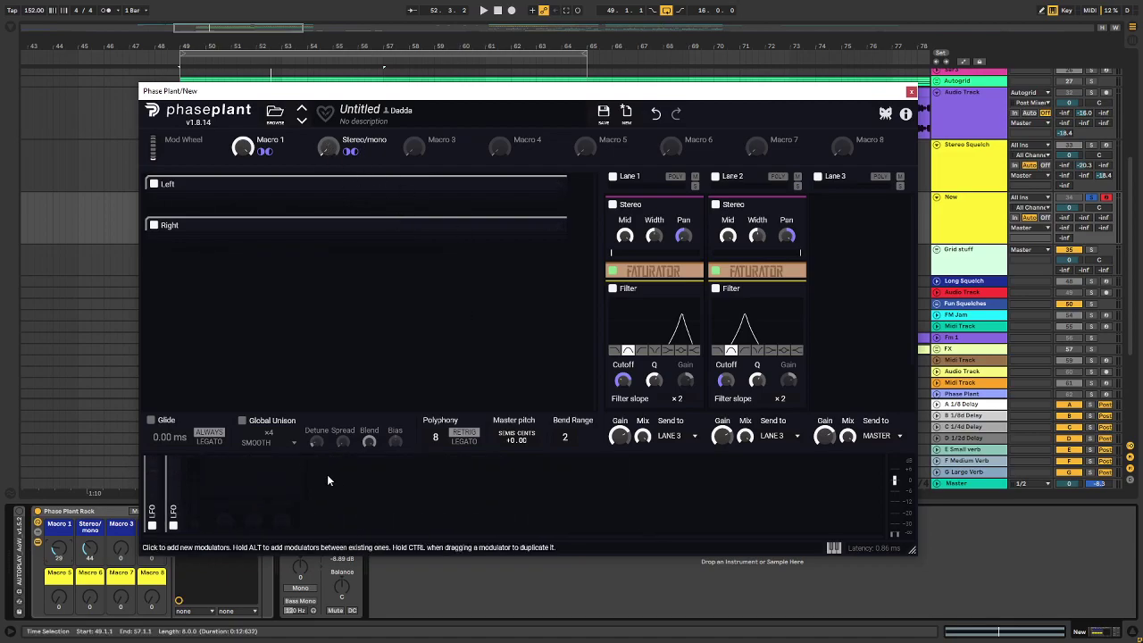
Step: Add a third LFO, modulate the Pan of the Stereo effects on Lanes 1 and 2 with it, and audition the patch
left_click(315, 494)
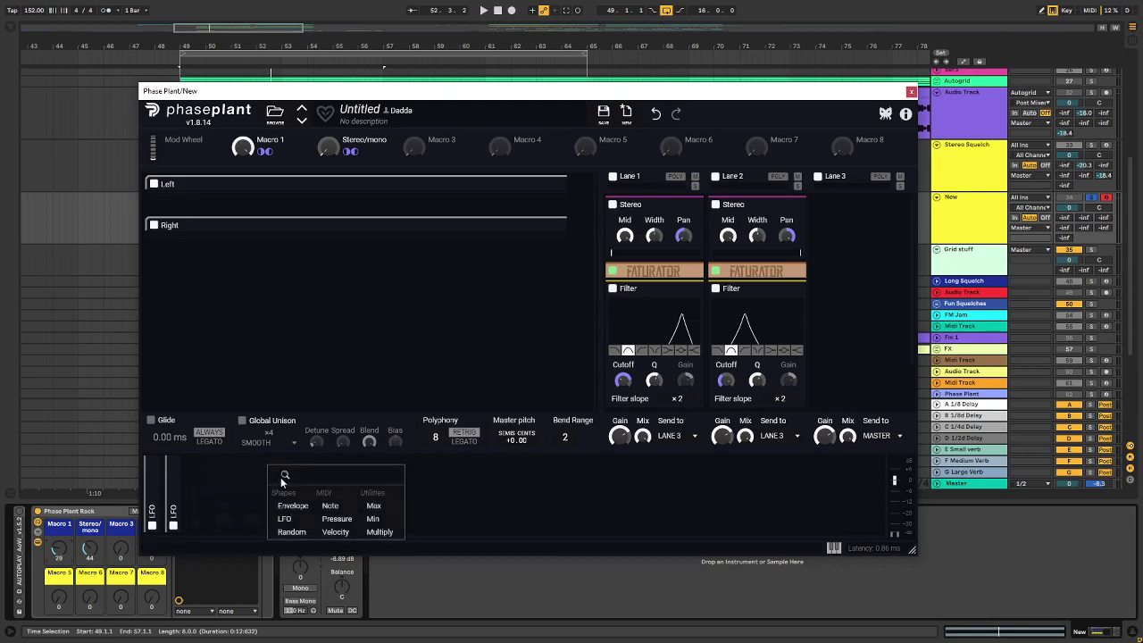
left_click(286, 530)
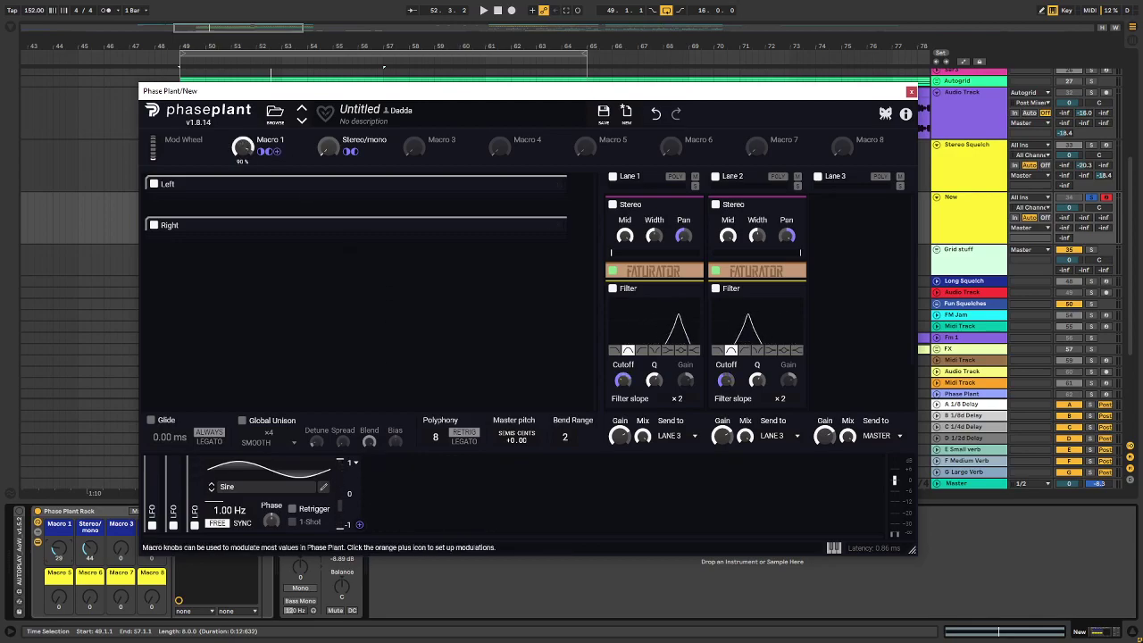
key("space")
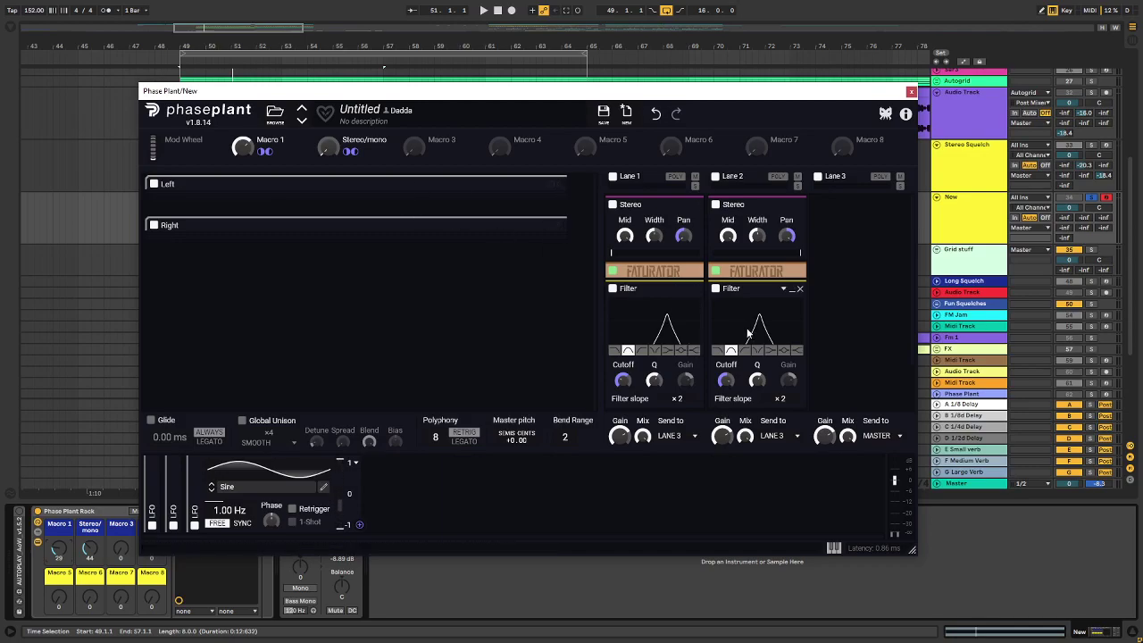
left_click(359, 524)
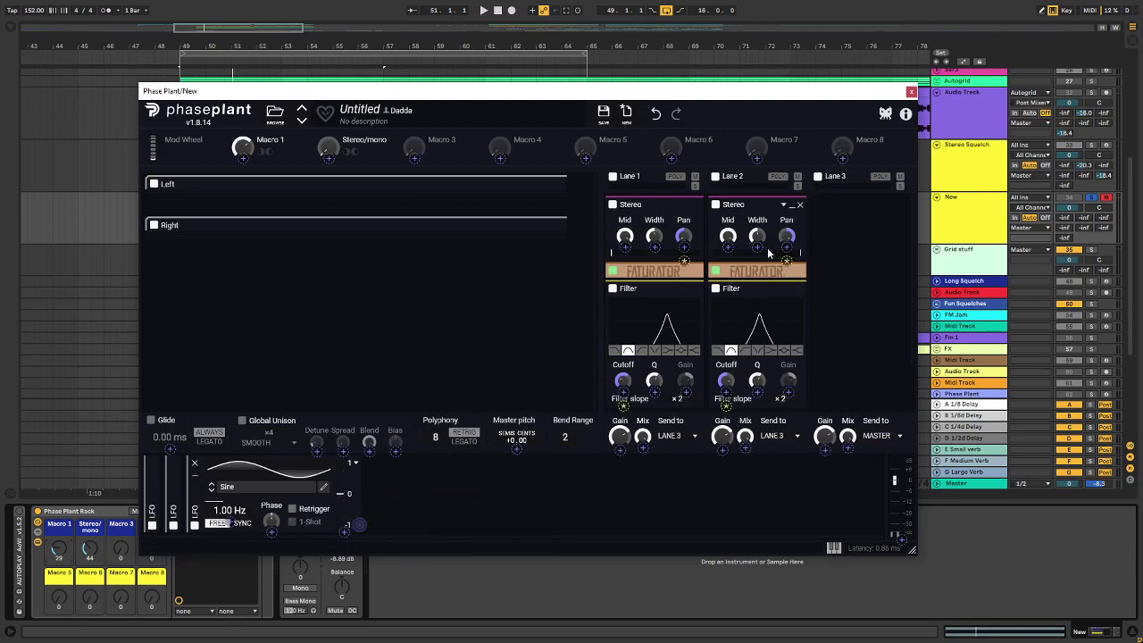
left_click(787, 247)
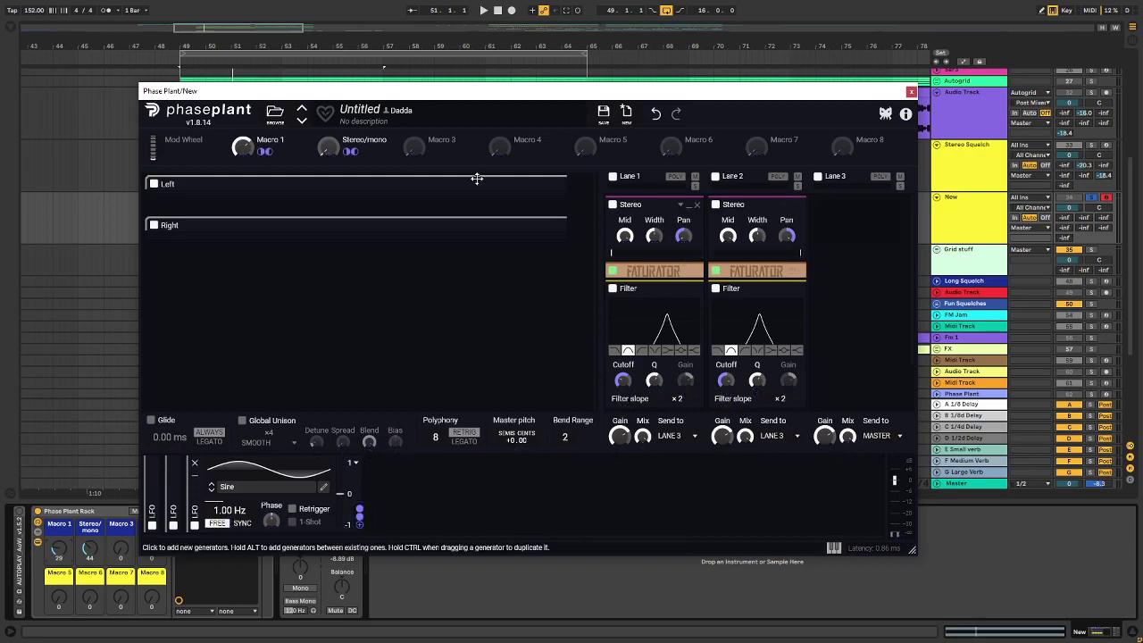
key("space")
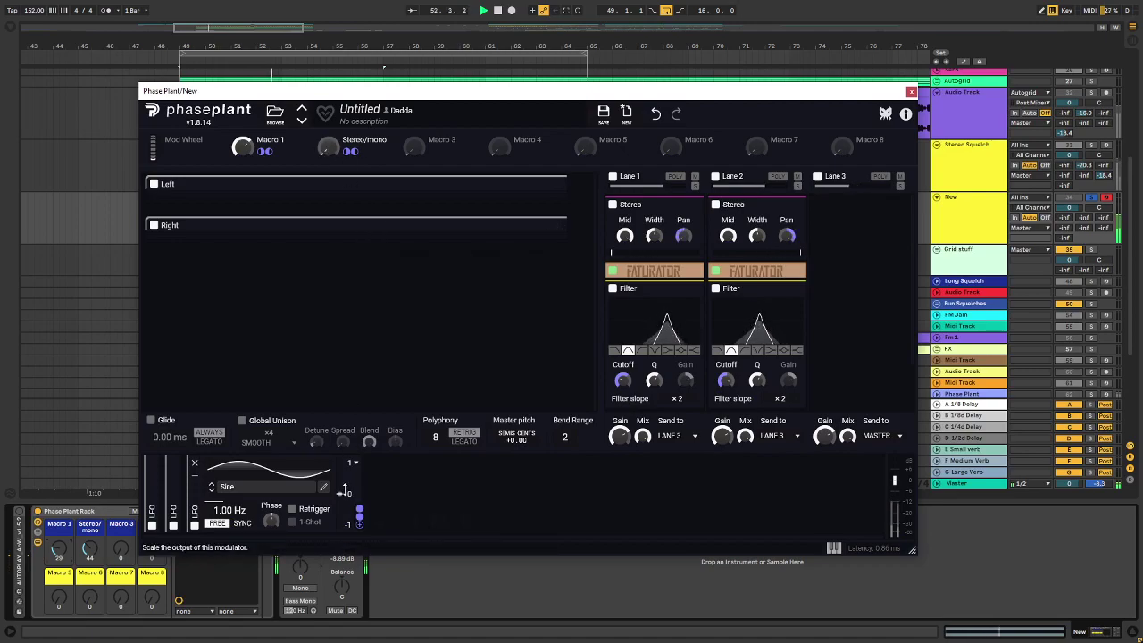
key("space")
Step: Assign Macro 3 to the third LFO's output scale and switch that LFO to Unipolar
left_click(431, 153)
left_click(345, 532)
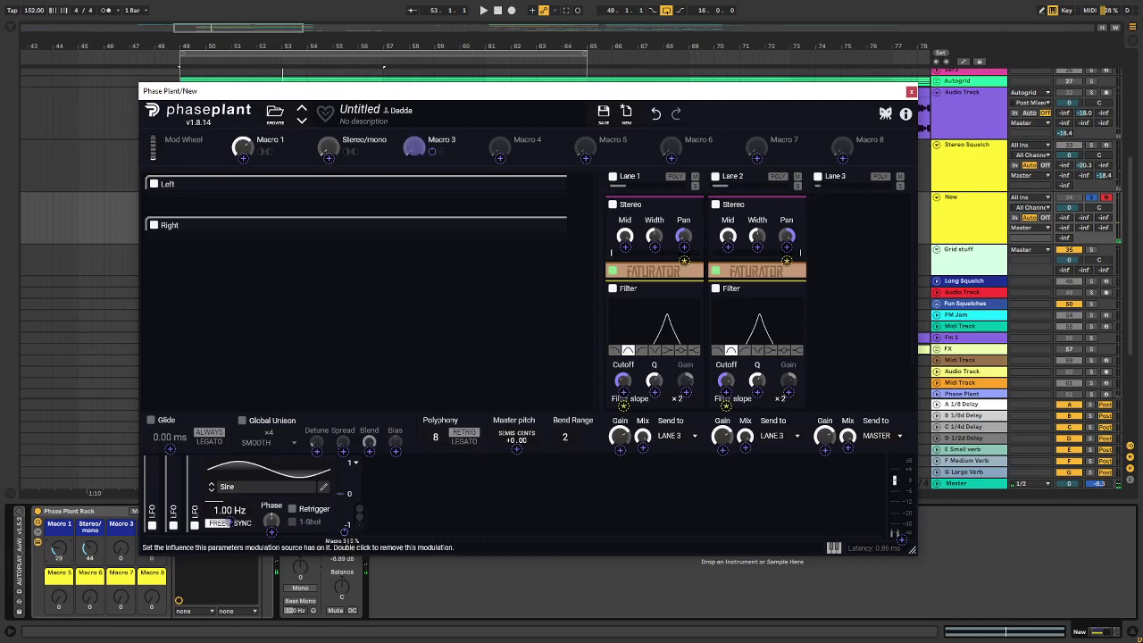
left_click(352, 464)
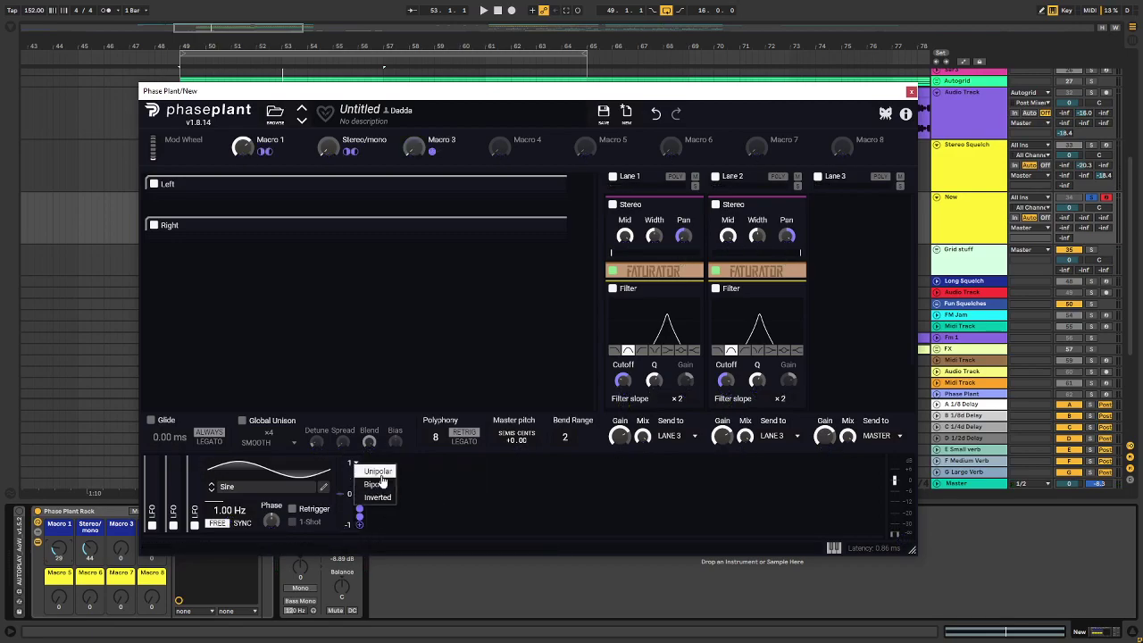
left_click(377, 471)
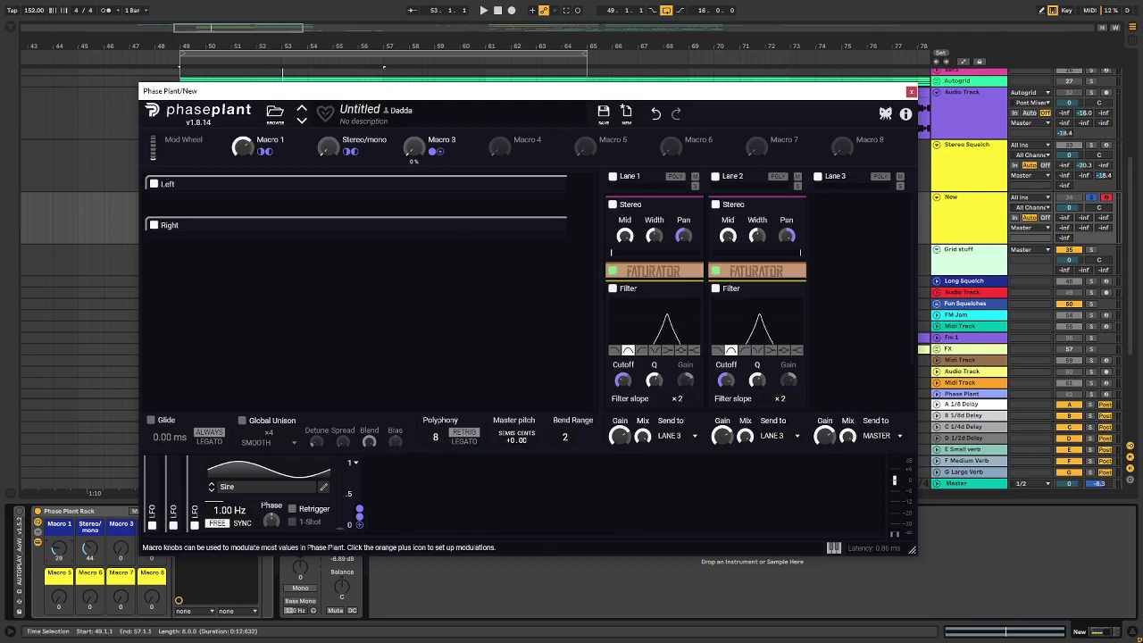
Step: Set the third LFO's rate to 0.32 Hz and audition the patch while adjusting the macros
key("space")
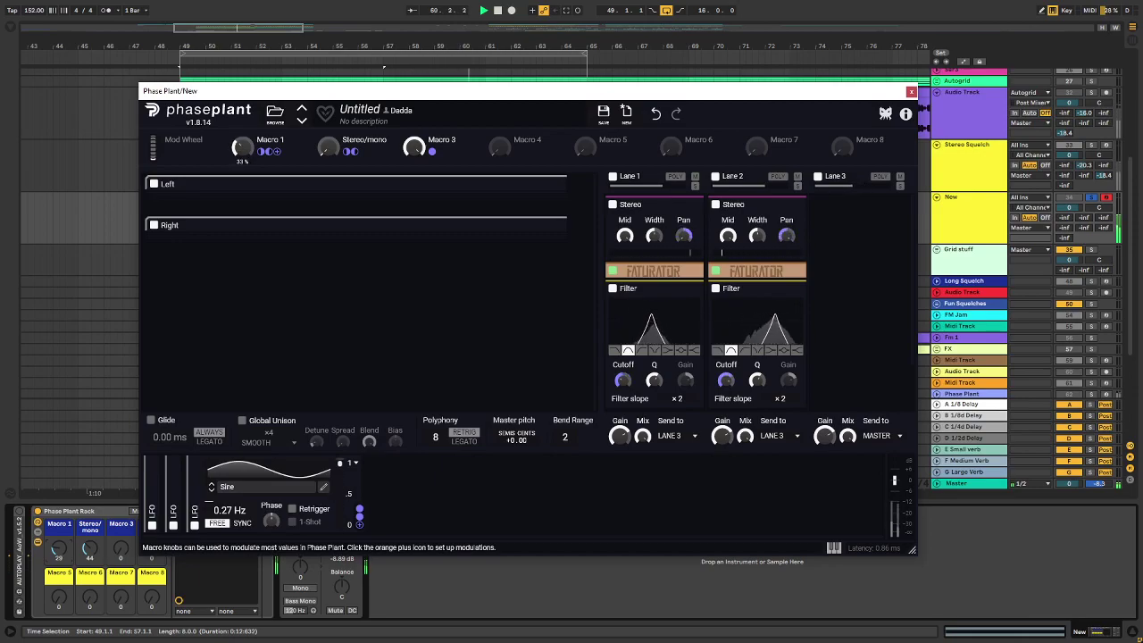
left_click_drag(228, 510, 228, 504)
scroll(230, 509, "up", 4)
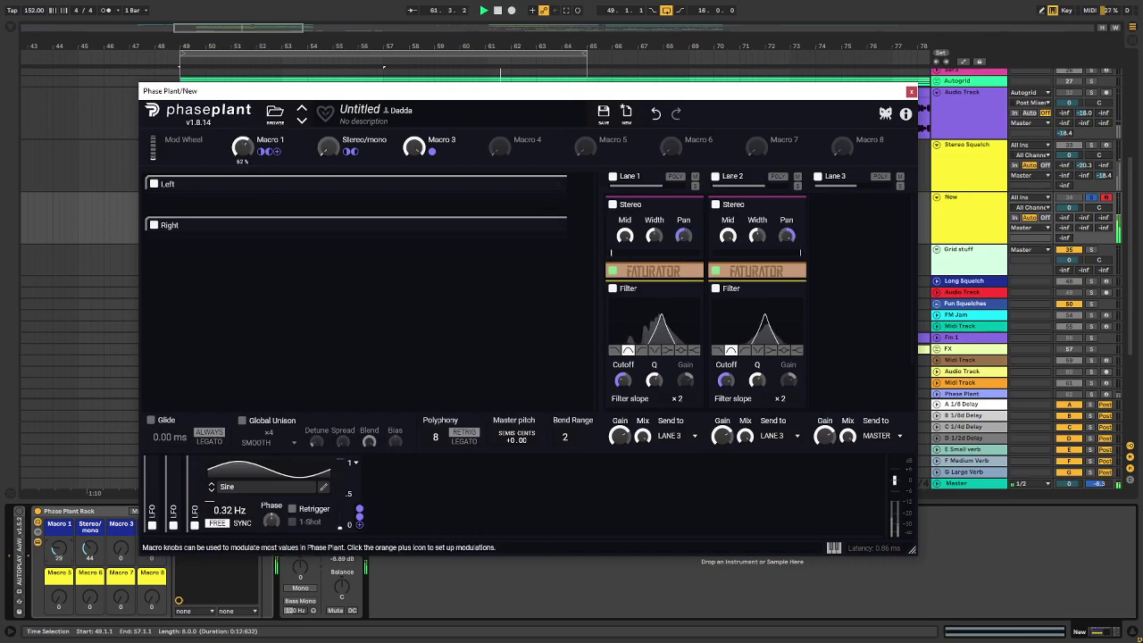
key("space")
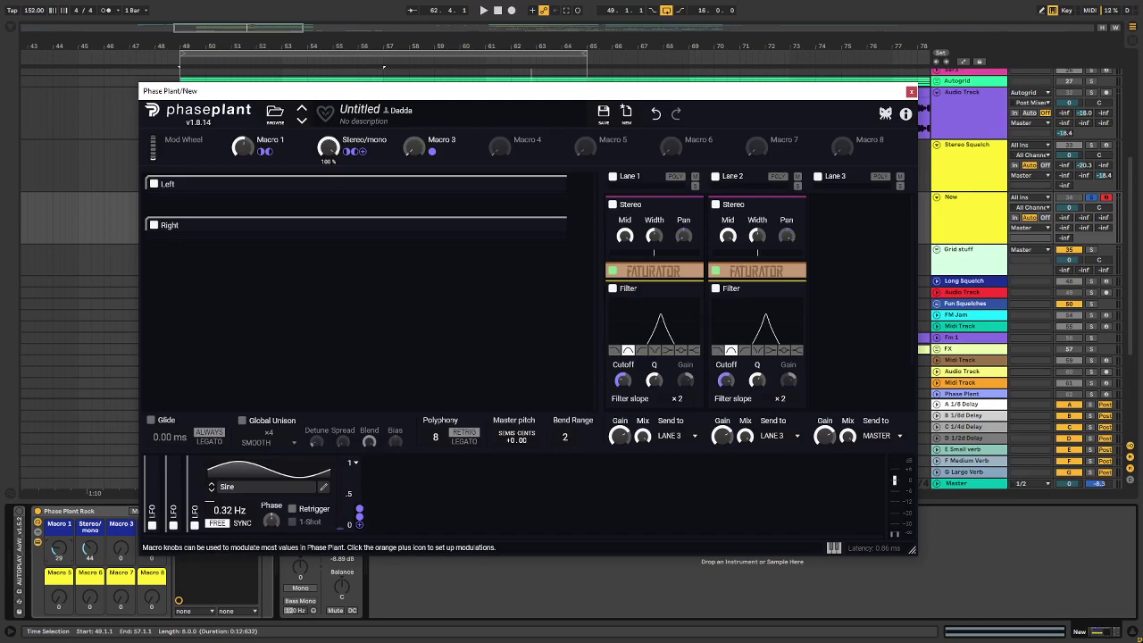
Step: Modulate Macro 3 downwards with the Stereo/mono macro, set Macro 3 to 100 %, and audition the patch
key("space")
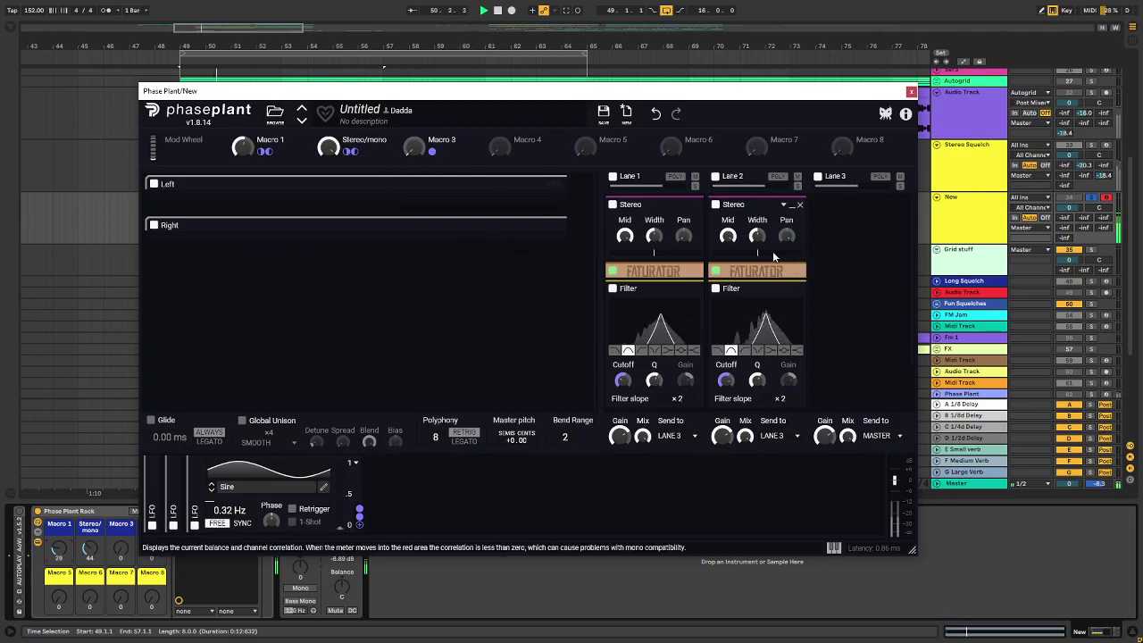
key("space")
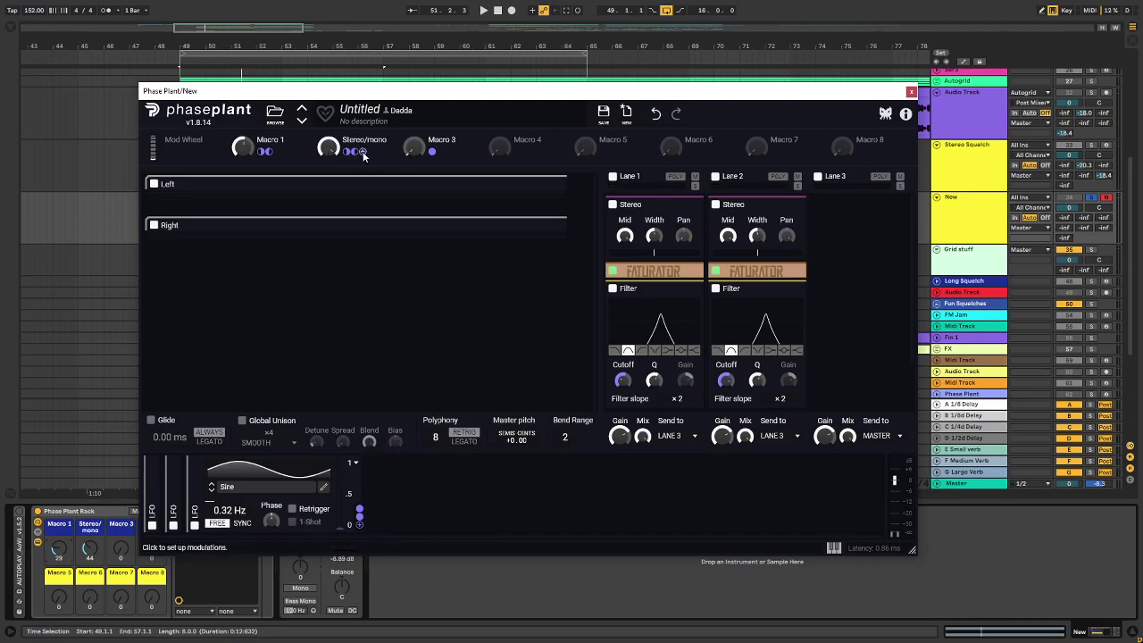
left_click(363, 152)
left_click_drag(415, 159, 415, 199)
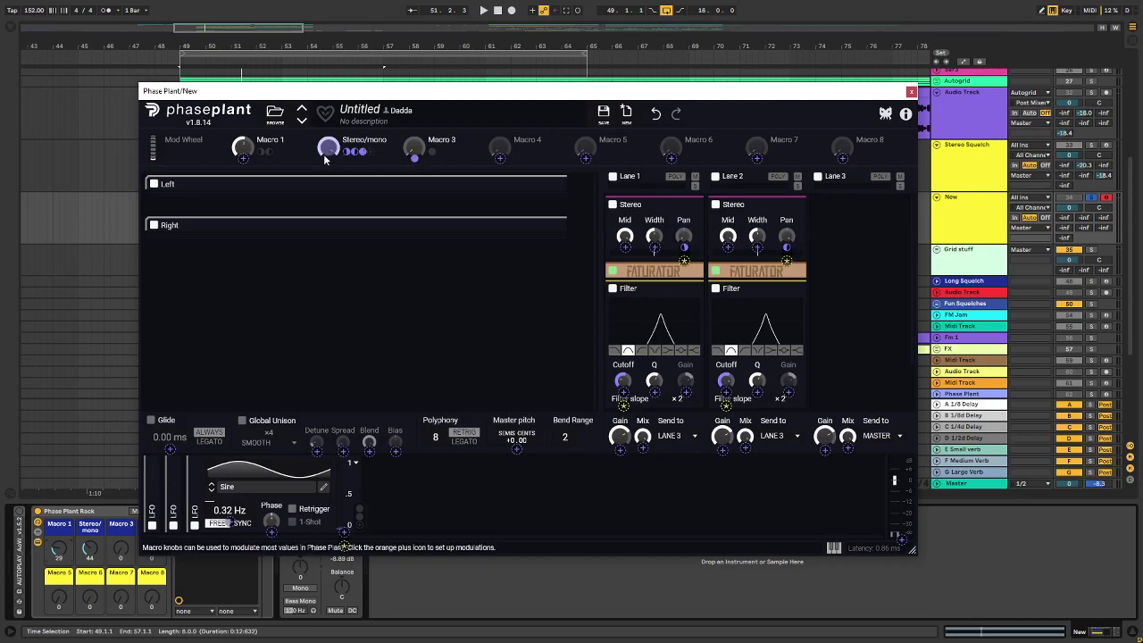
mouse_move(416, 161)
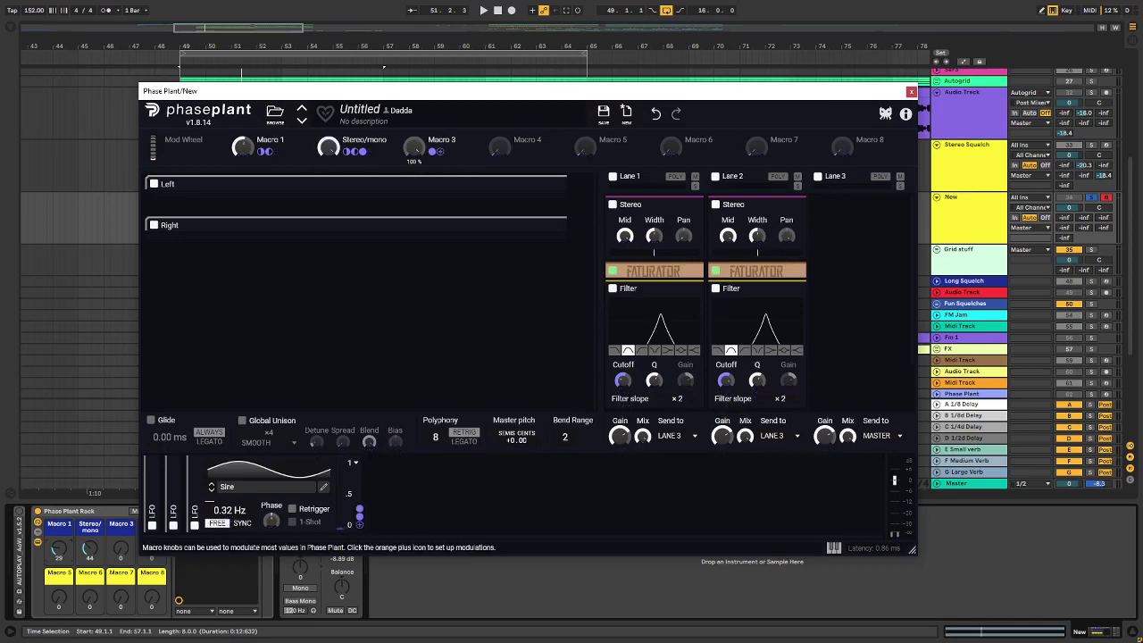
key("space")
key("space")
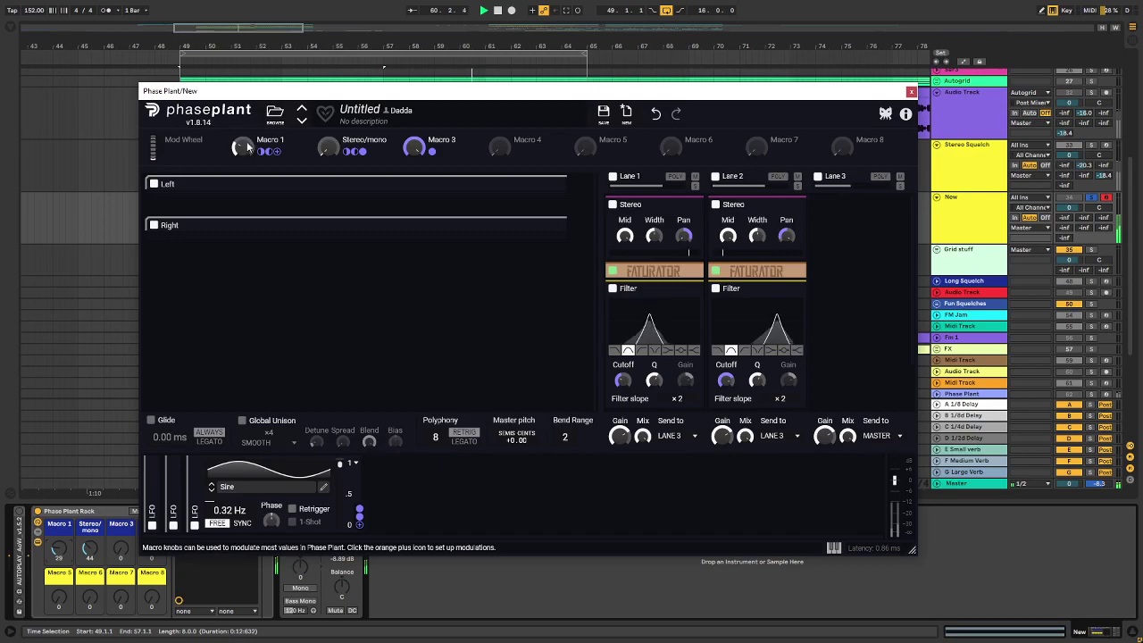
Step: Add a Compressor to Lane 3 and audition it while sweeping Macro 1
scroll(786, 266, "down", 1)
scroll(787, 266, "up", 1)
left_click(844, 213)
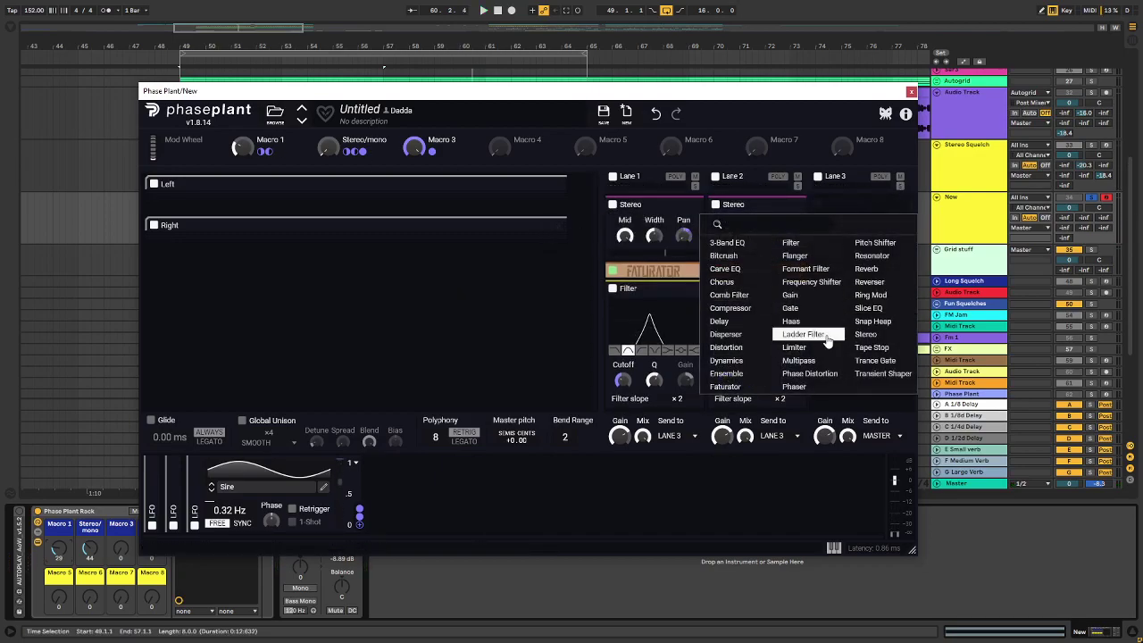
left_click(731, 308)
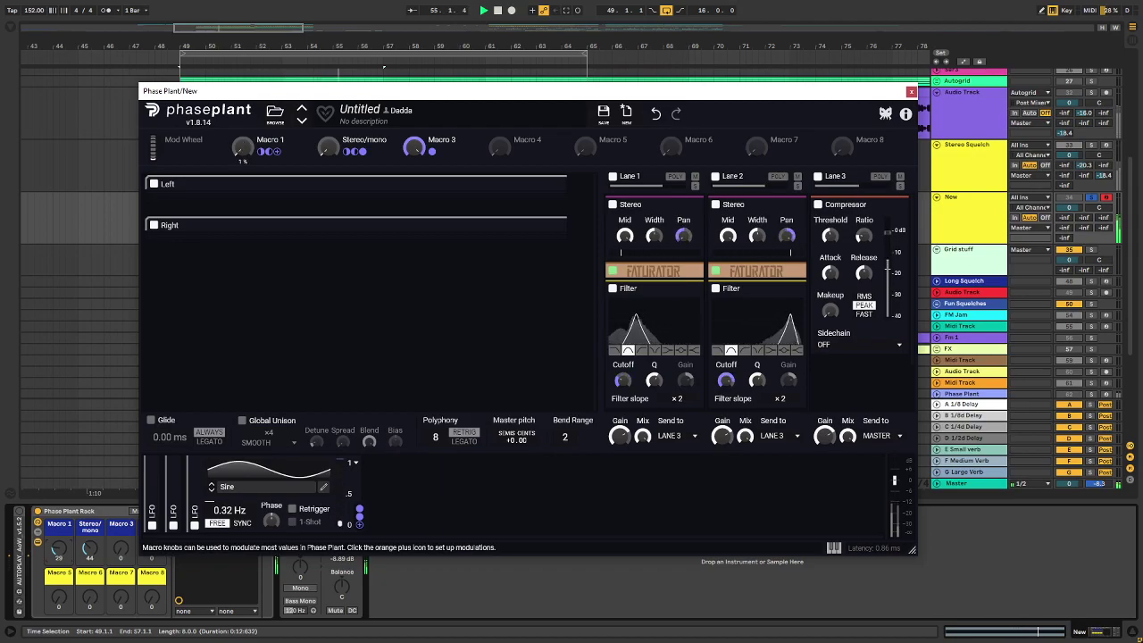
key("space")
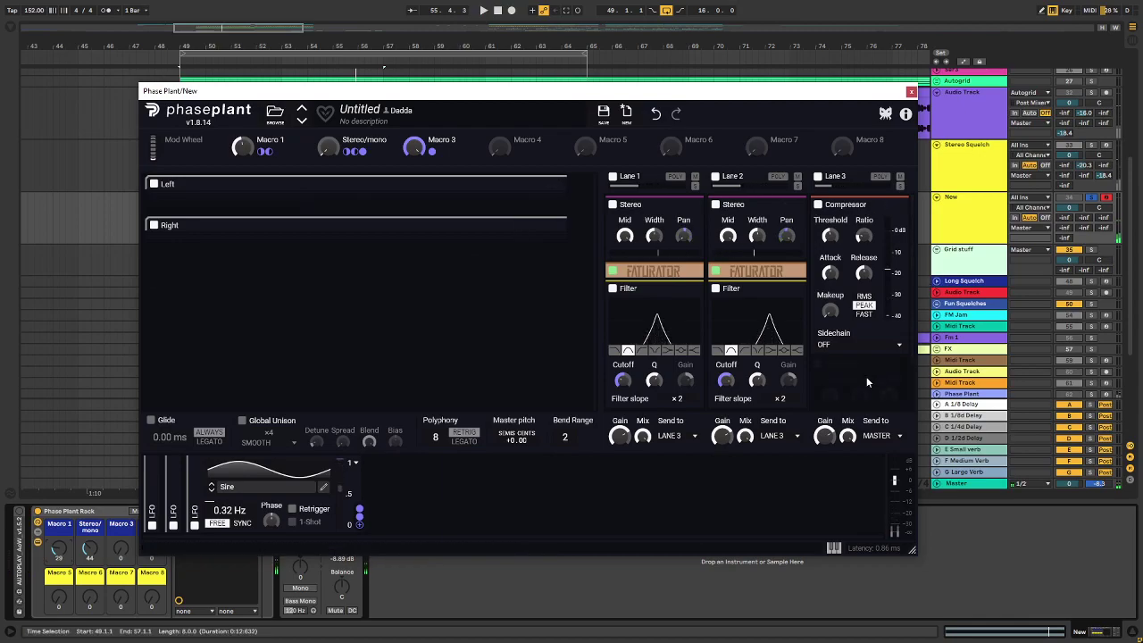
Step: Add a Slice EQ below the Compressor on Lane 3 and open its editor
left_click(866, 375)
left_click(866, 454)
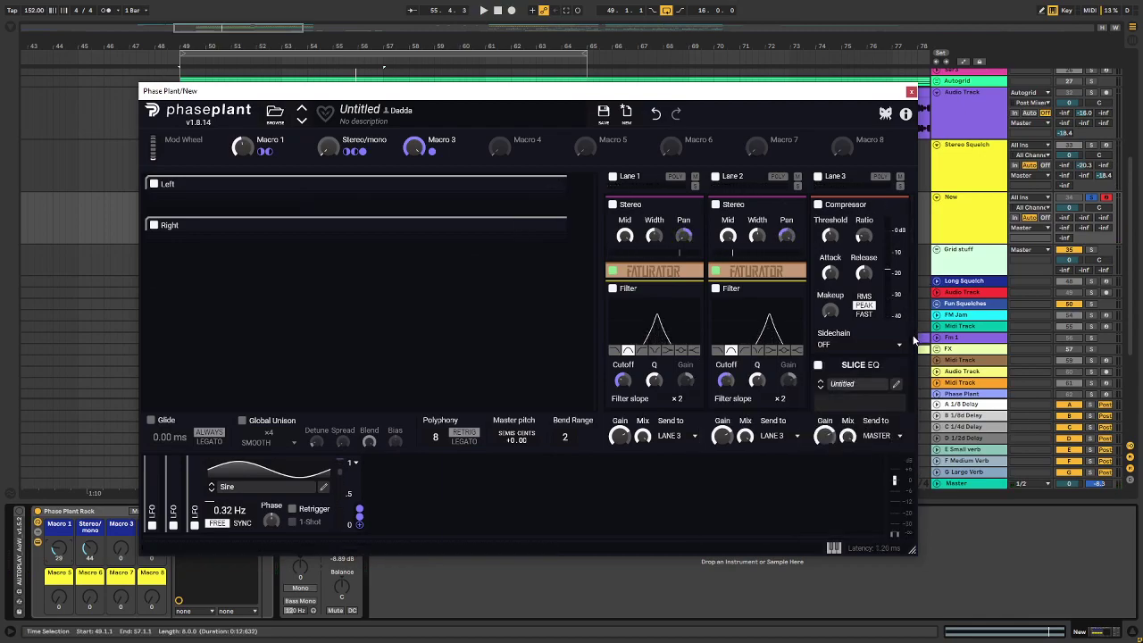
scroll(857, 321, "down", 2)
left_click(898, 263)
Step: Add a low cut filter in the Slice EQ, close its editor, and audition the patch while sweeping Macro 1 upwards
key("space")
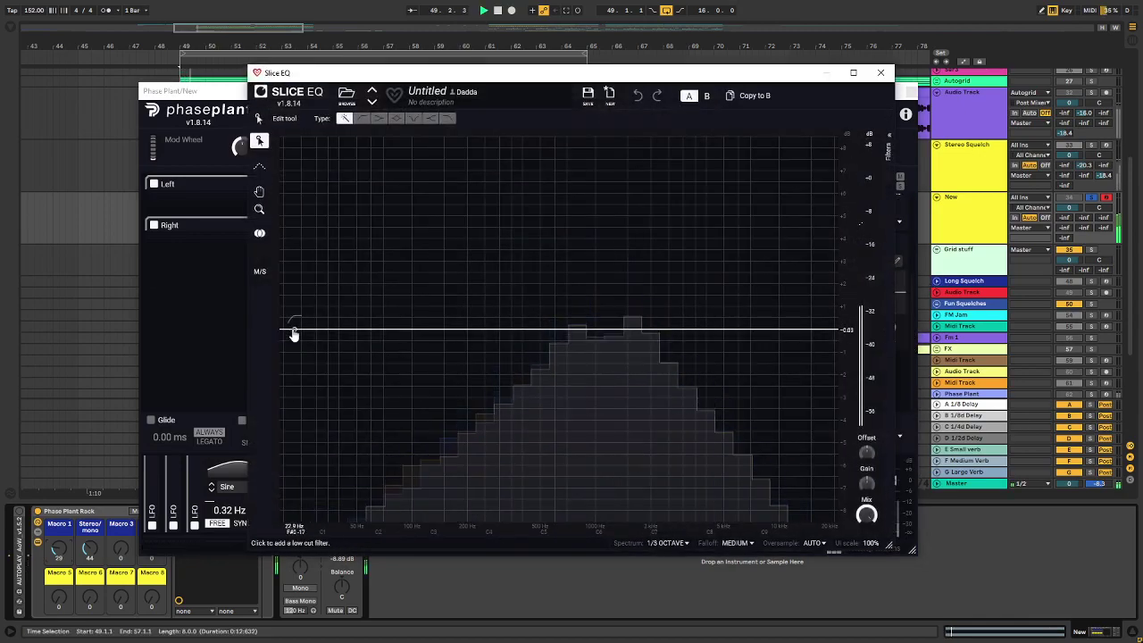
left_click_drag(294, 327, 457, 397)
left_click(881, 73)
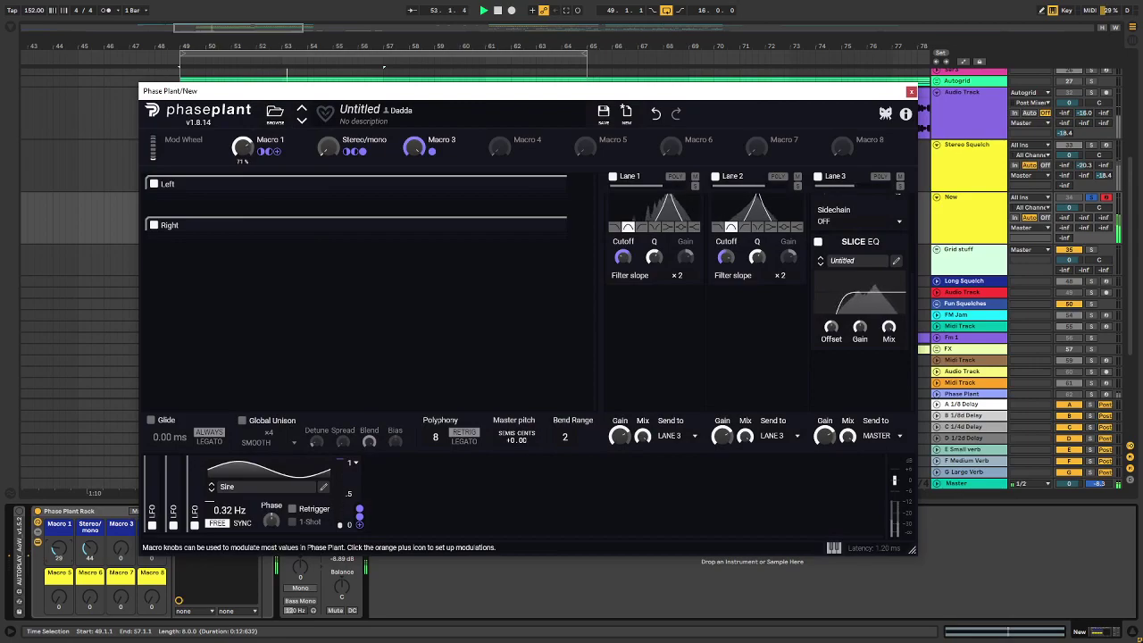
left_click_drag(243, 148, 243, 72)
left_click_drag(242, 112, 242, 100)
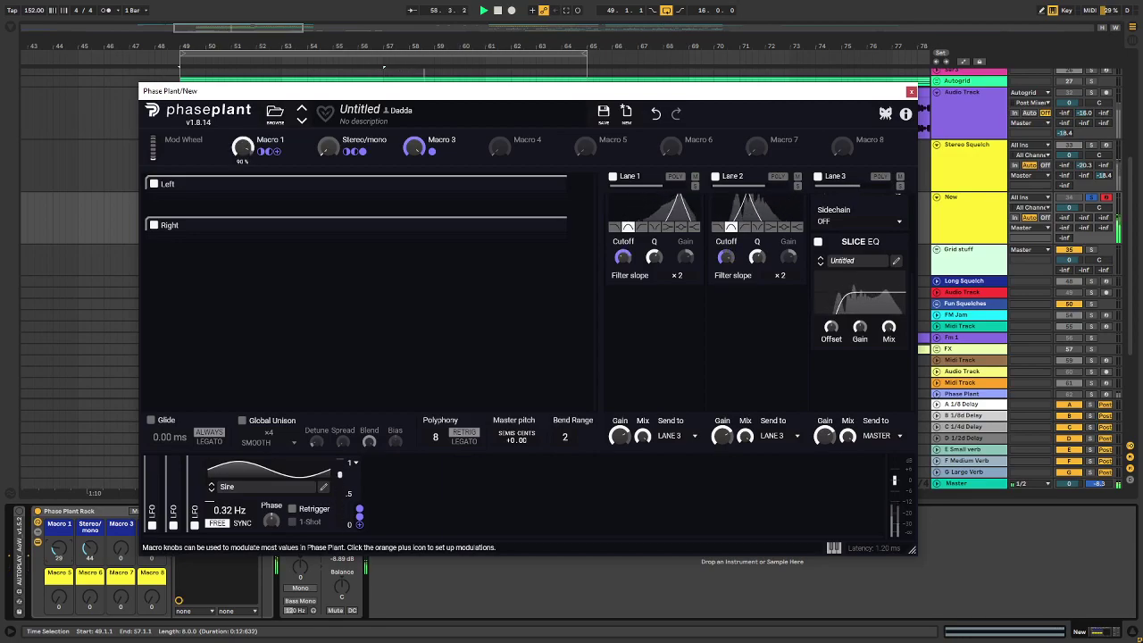
Step: Add a Flanger after the Slice EQ on Lane 3 and play the patch to audition it
left_click(842, 378)
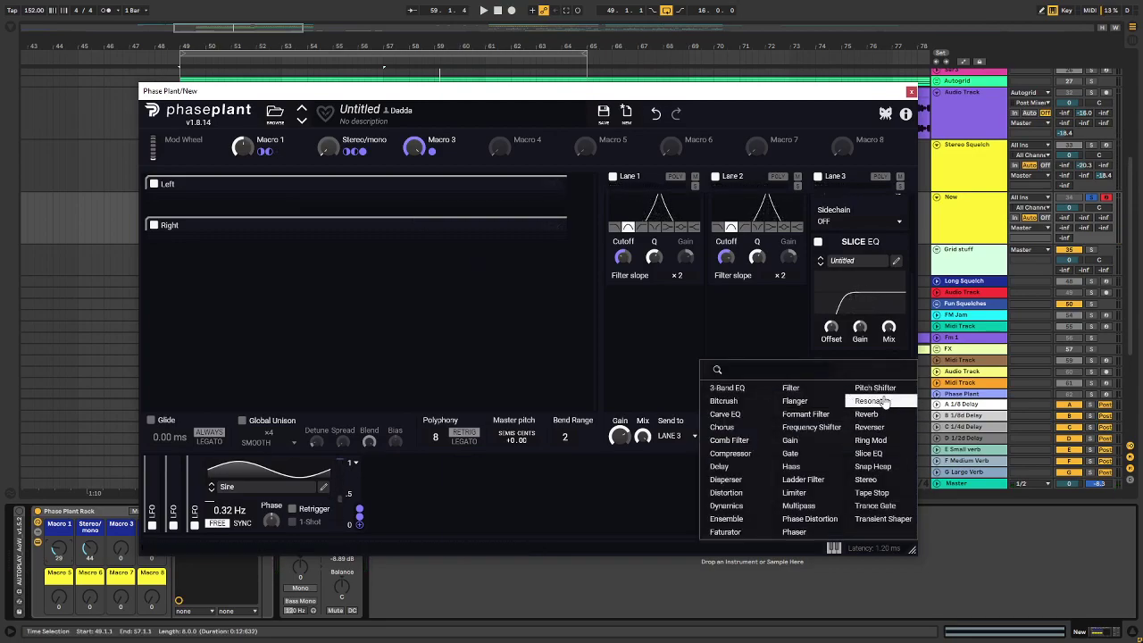
left_click(802, 403)
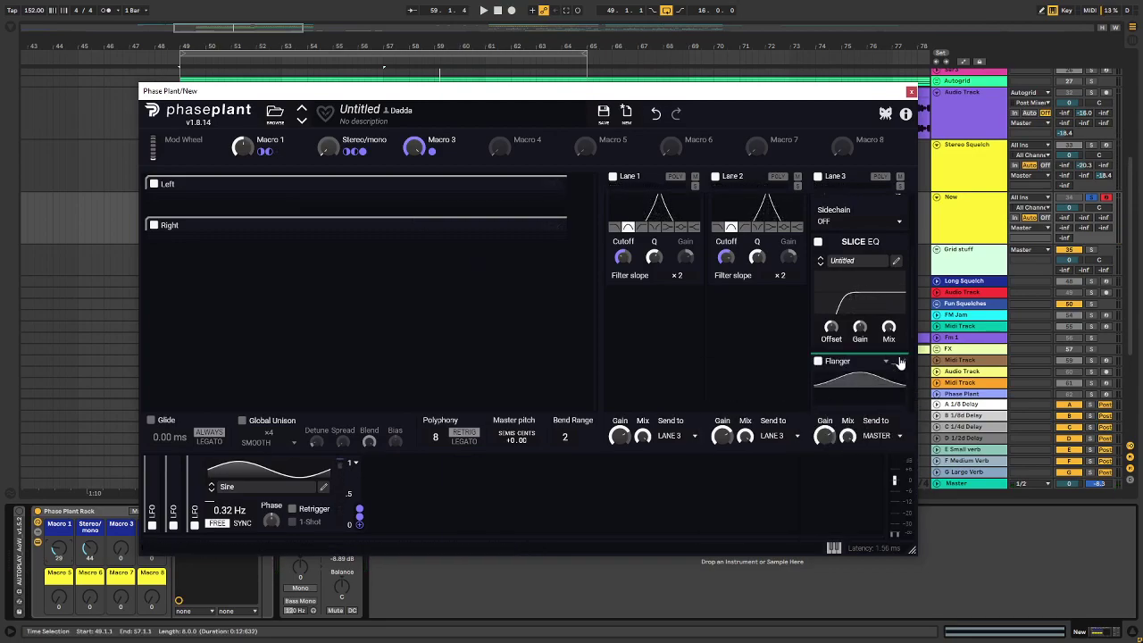
key("space")
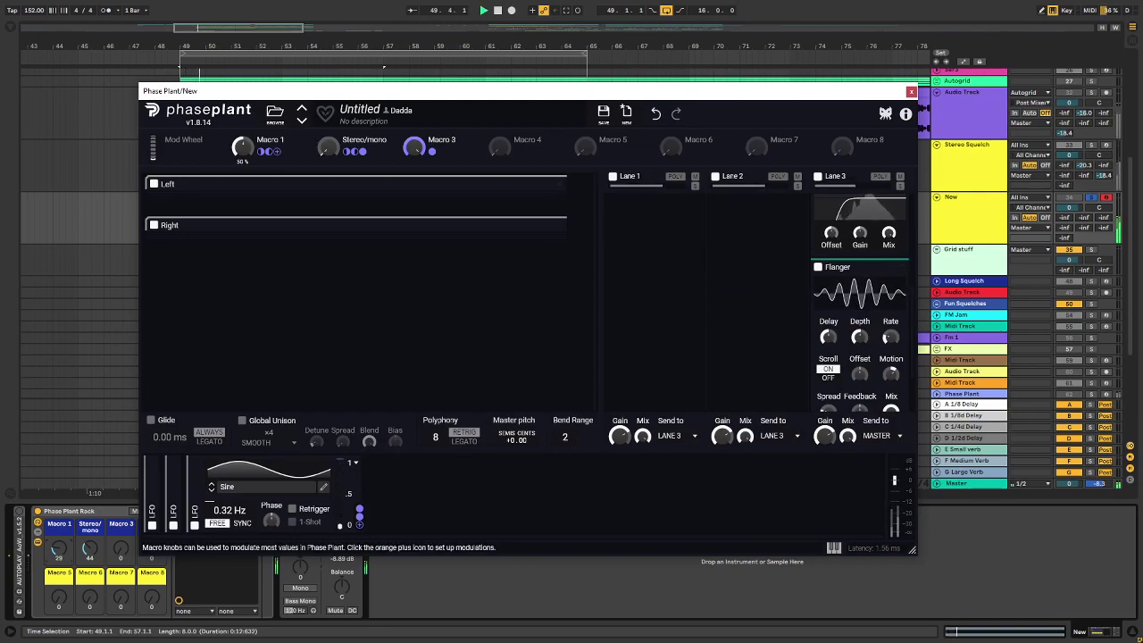
Step: Unsolo and reactivate the New track, and play it with the other tracks while sweeping Macro 1 in the synth
mouse_move(239, 143)
left_mouse_down()
mouse_move(239, 165)
mouse_move(239, 103)
mouse_move(241, 159)
mouse_move(249, 150)
left_mouse_up()
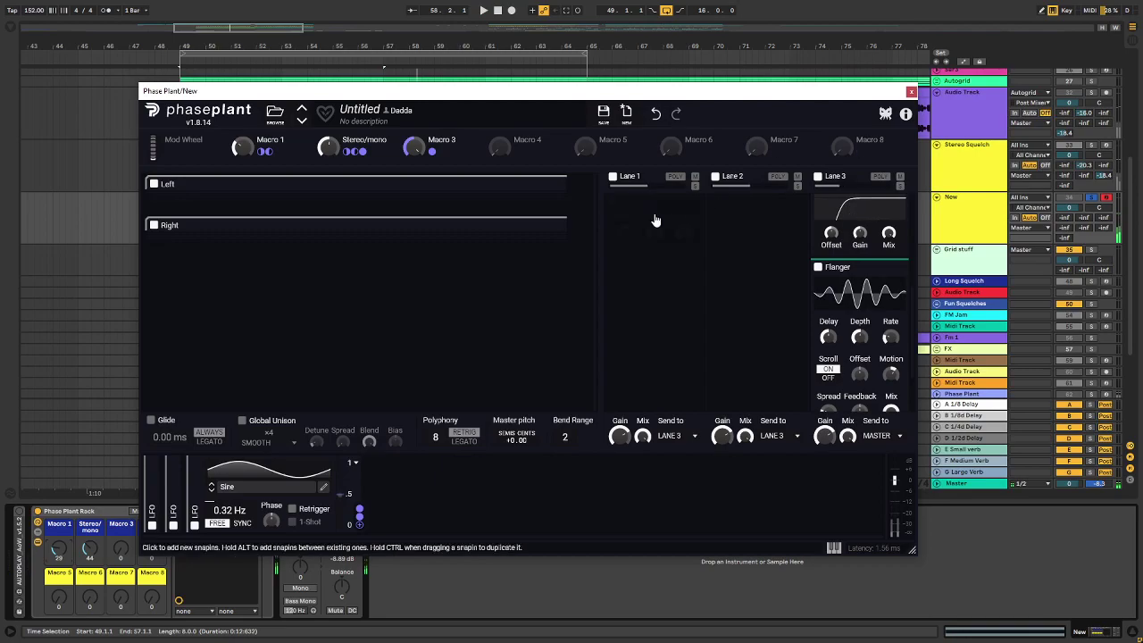
left_click(1088, 201)
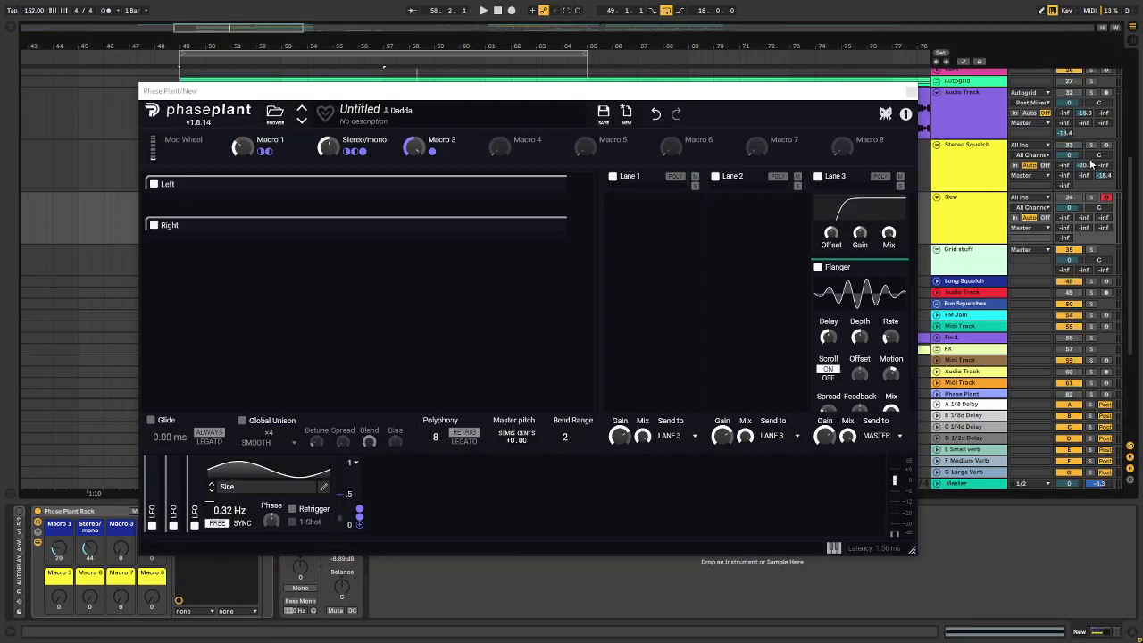
left_click(1058, 202)
key("space")
mouse_move(242, 149)
left_mouse_down()
mouse_move(242, 93)
mouse_move(242, 151)
left_mouse_up()
mouse_move(242, 83)
left_mouse_down()
mouse_move(242, 147)
mouse_move(242, 105)
left_mouse_up()
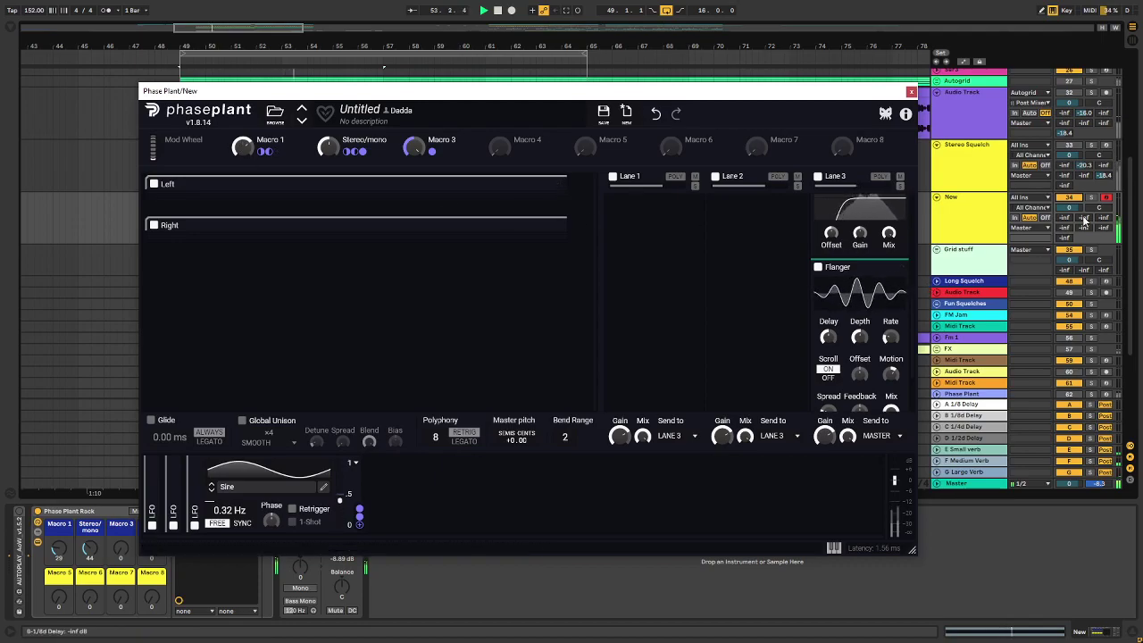
Step: Set the New track's 1/8d Delay send to -15.6 dB and Small verb send to -14.4 dB, auditioning with Macro 1 sweeps
left_click_drag(1081, 219, 1081, 207)
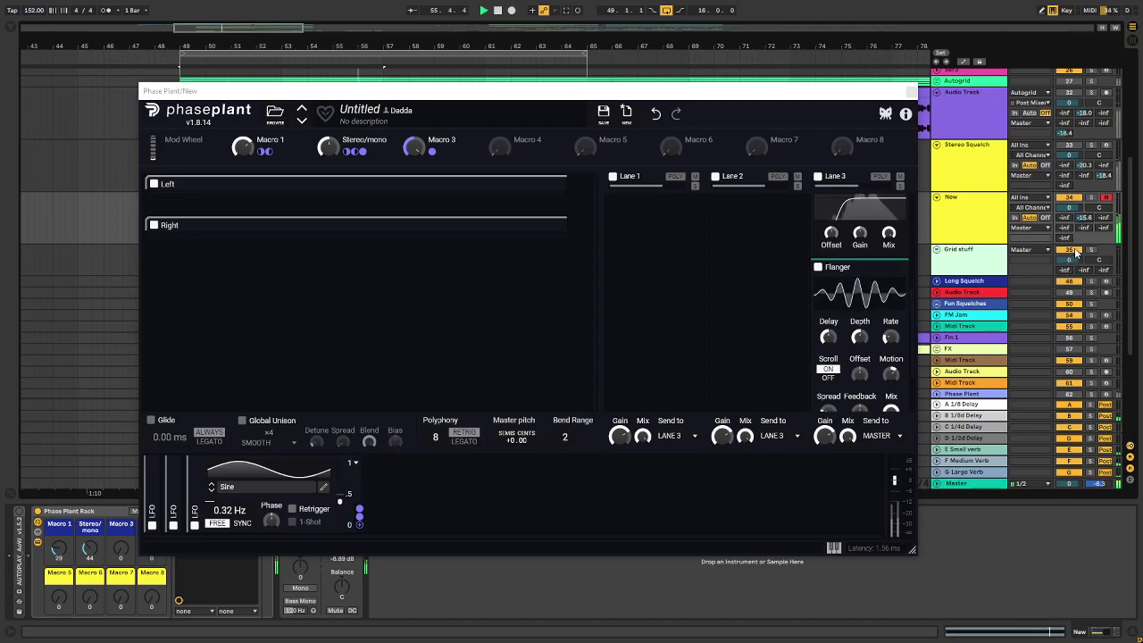
left_click_drag(1083, 228, 1082, 211)
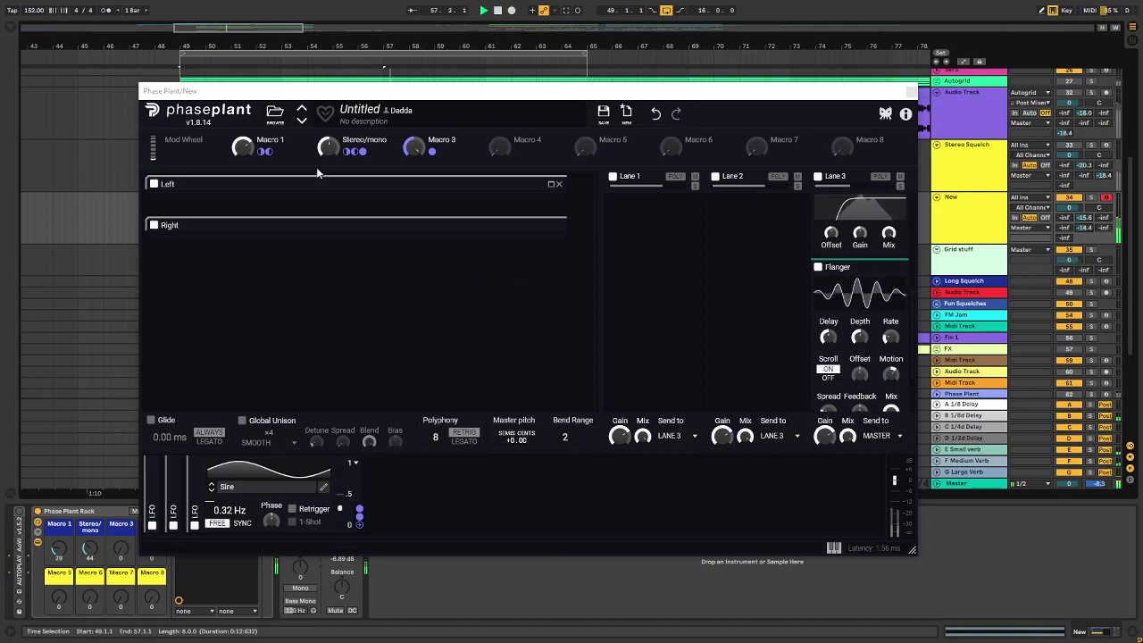
left_click_drag(242, 148, 242, 178)
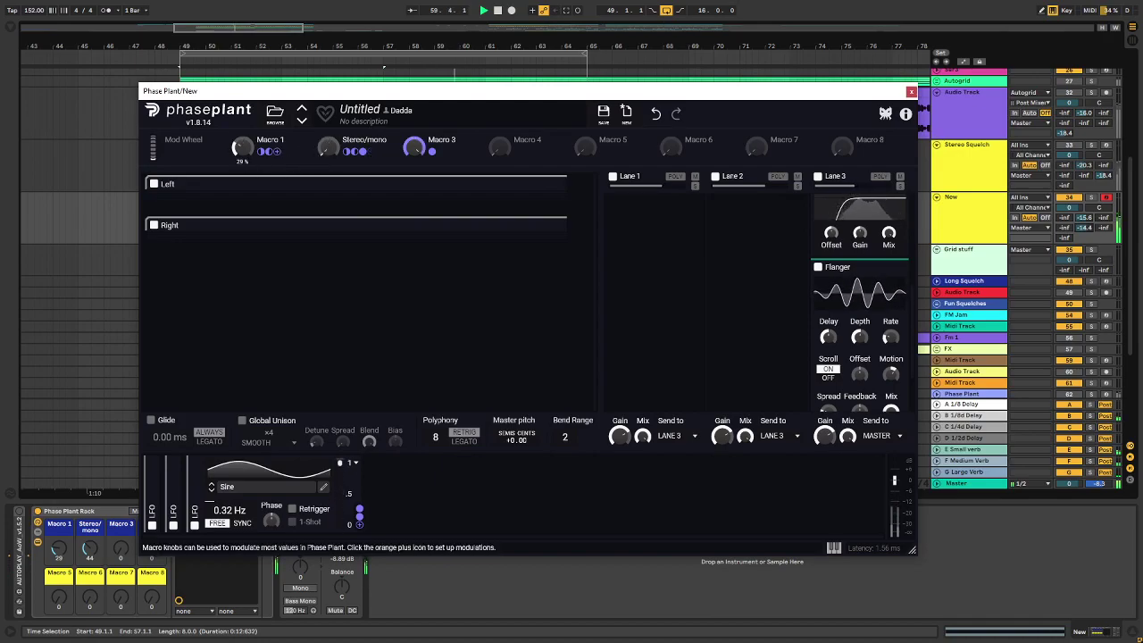
left_click_drag(242, 148, 241, 134)
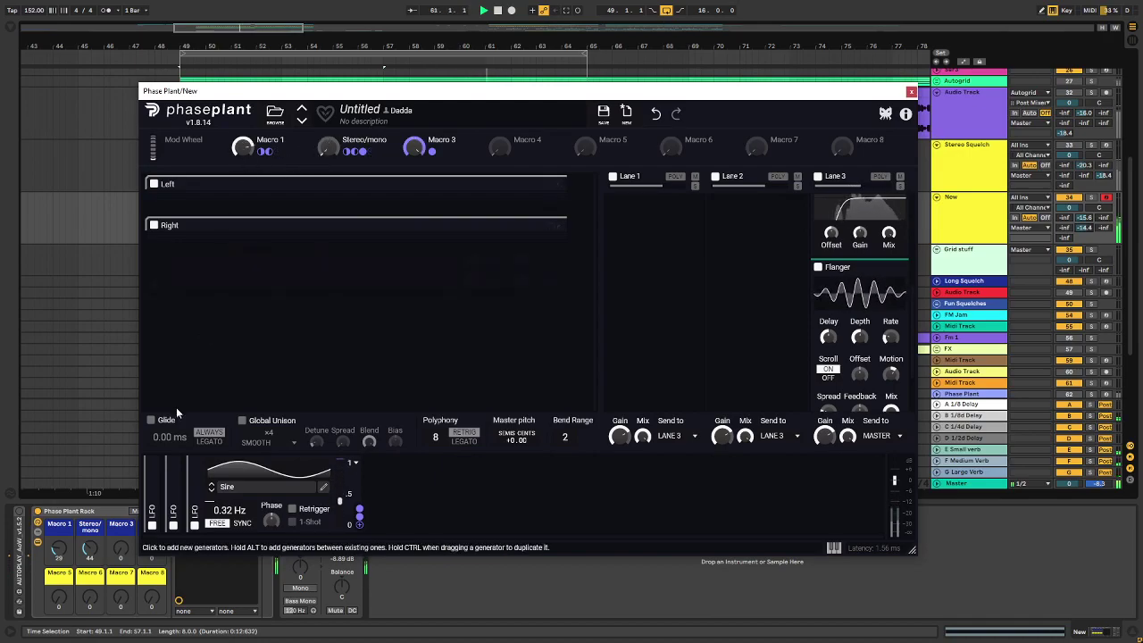
Step: Audition the rack macros during playback: vary Macro 1, lower Stereo/mono to 0, and sweep Macro 3 to 127 and back to 0
left_click_drag(58, 548, 90, 531)
left_click_drag(58, 547, 89, 594)
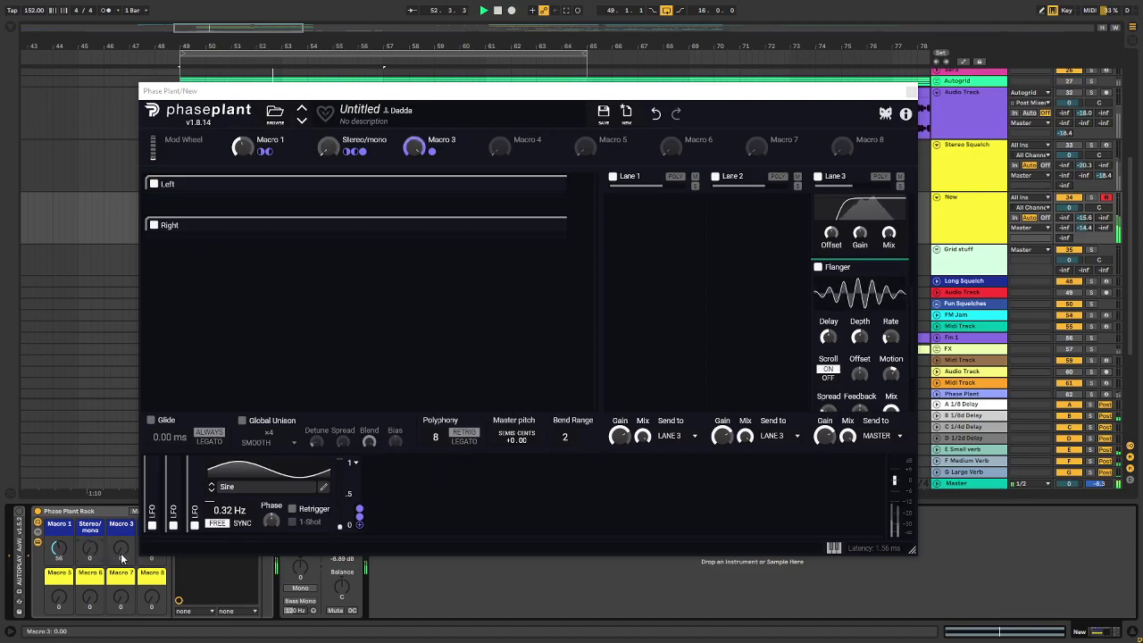
left_click_drag(122, 554, 121, 509)
mouse_move(58, 549)
left_mouse_down()
mouse_move(58, 521)
mouse_move(58, 558)
left_mouse_up()
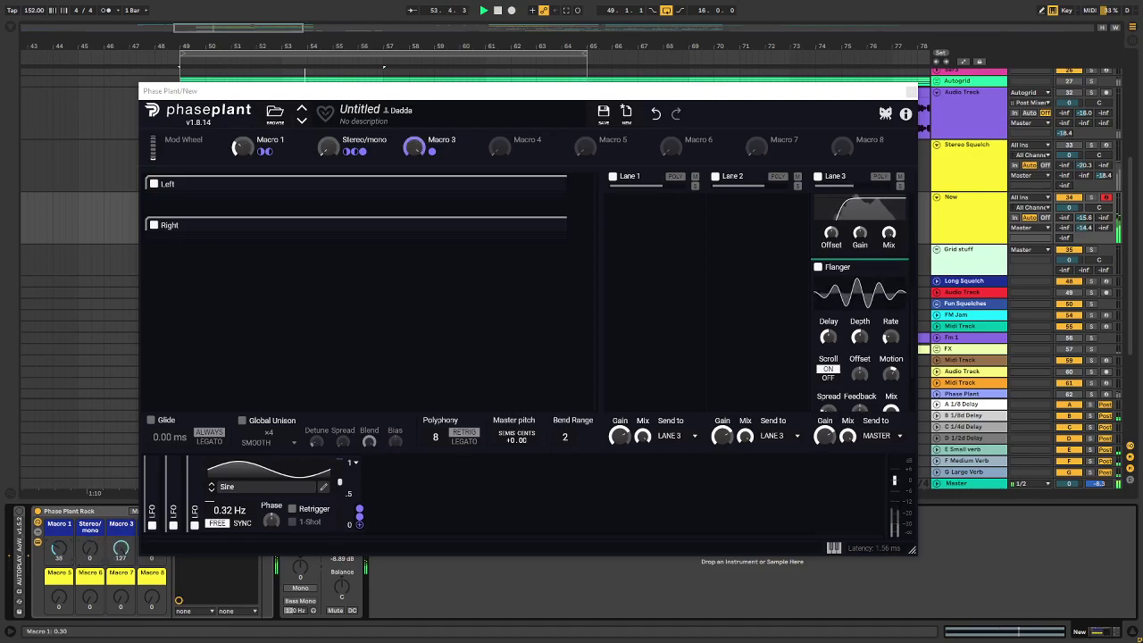
left_click_drag(128, 554, 128, 607)
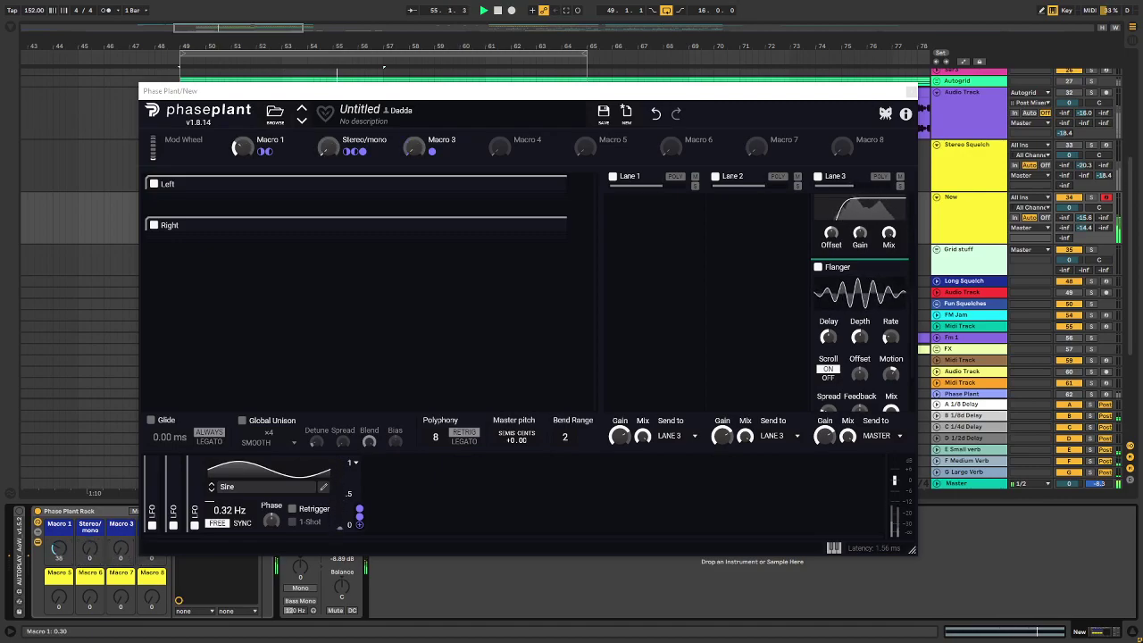
Step: Perform the rack macros during playback, bringing Stereo/mono to 24 and Macro 1 and Macro 3 to 127
mouse_move(58, 548)
left_mouse_down()
mouse_move(58, 527)
mouse_move(58, 536)
left_mouse_up()
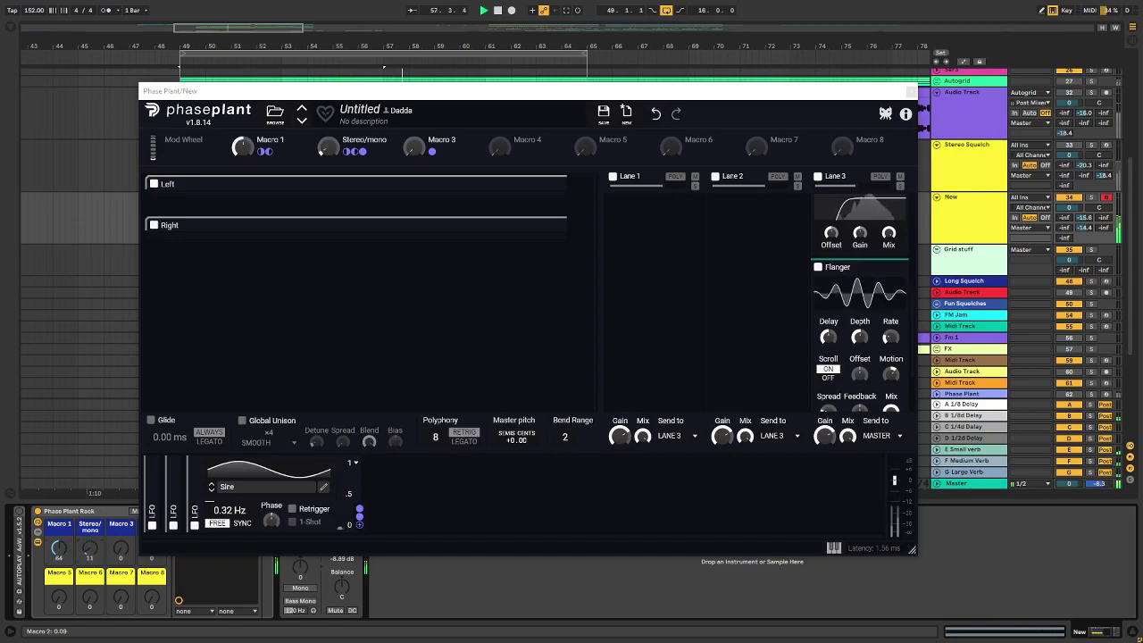
left_click_drag(90, 548, 89, 571)
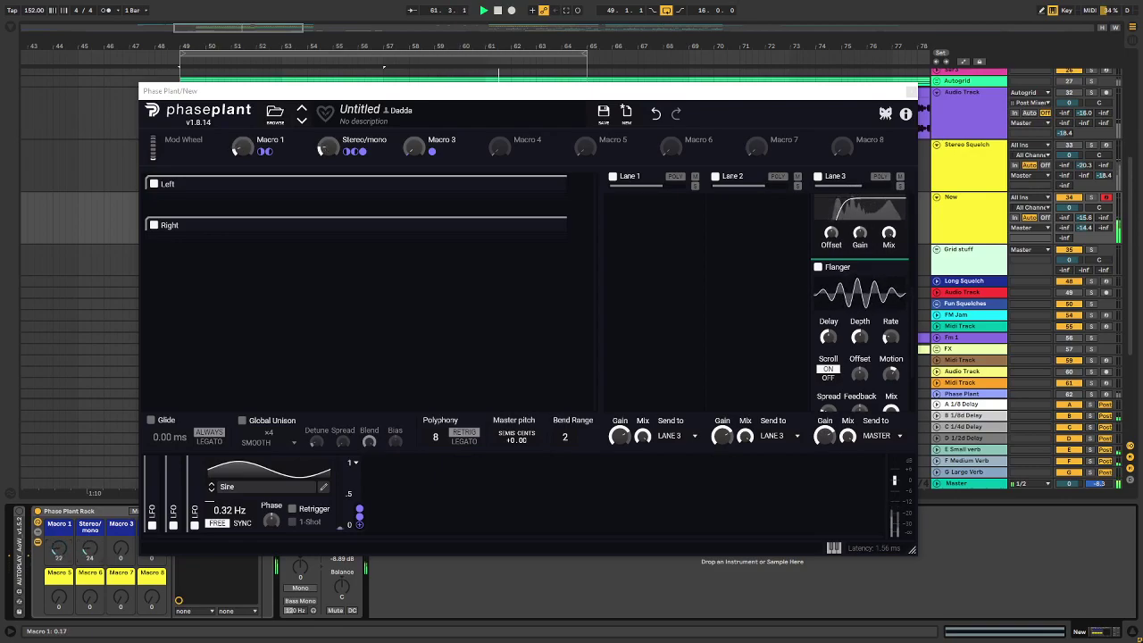
left_click_drag(114, 555, 114, 500)
mouse_move(59, 548)
left_mouse_down()
mouse_move(59, 605)
mouse_move(59, 530)
left_mouse_up()
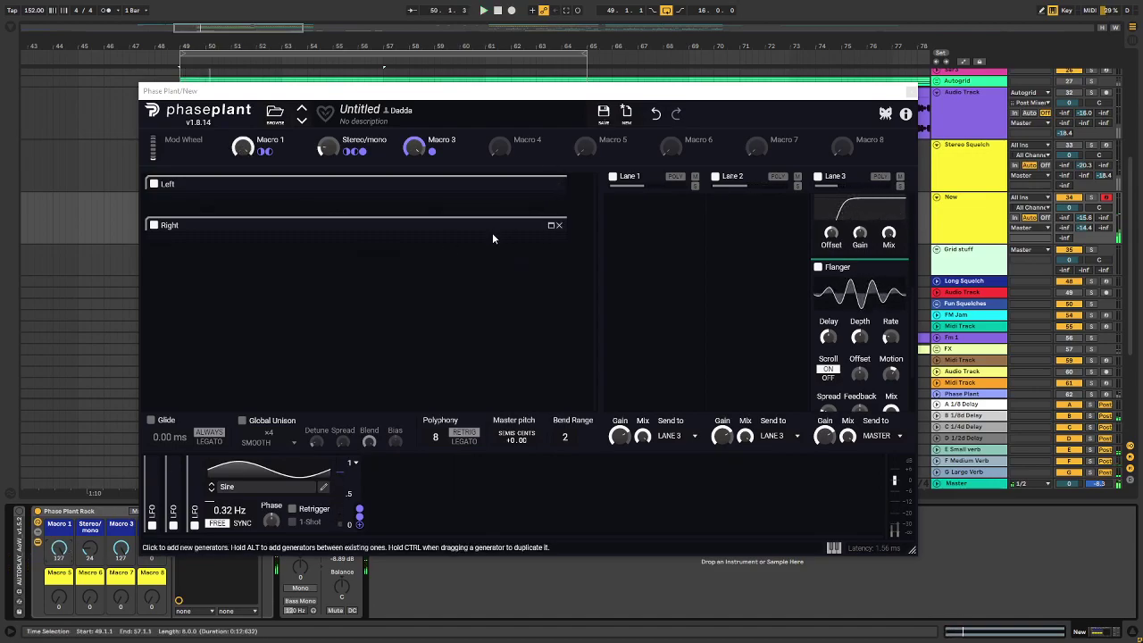